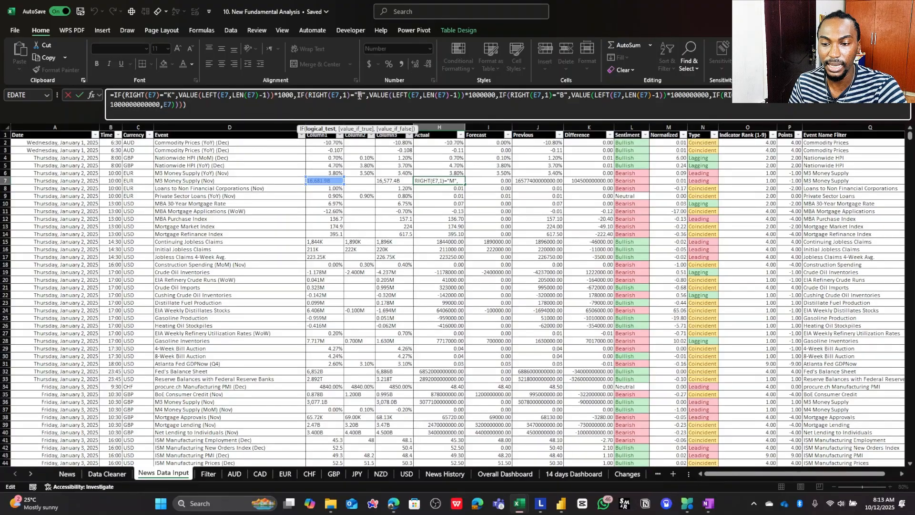
# - Look through the News, Data Cleaner and News Data Input sheets of the fundamental analysis workbook
pyautogui.doubleClick(361, 95)
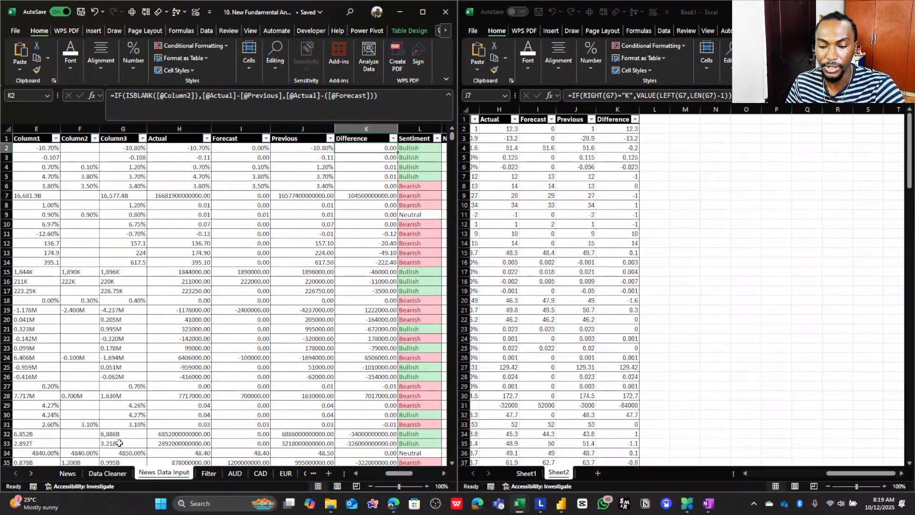
pyautogui.click(71, 474)
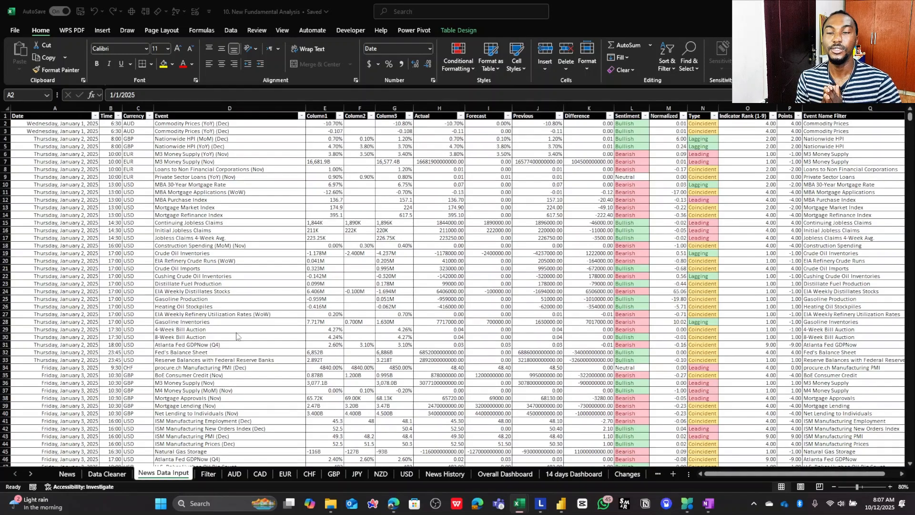
pyautogui.click(71, 475)
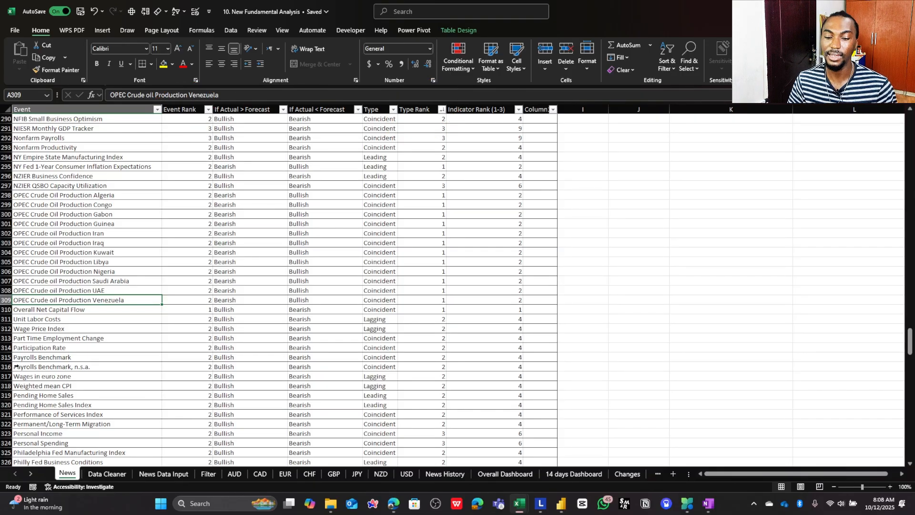
pyautogui.click(106, 474)
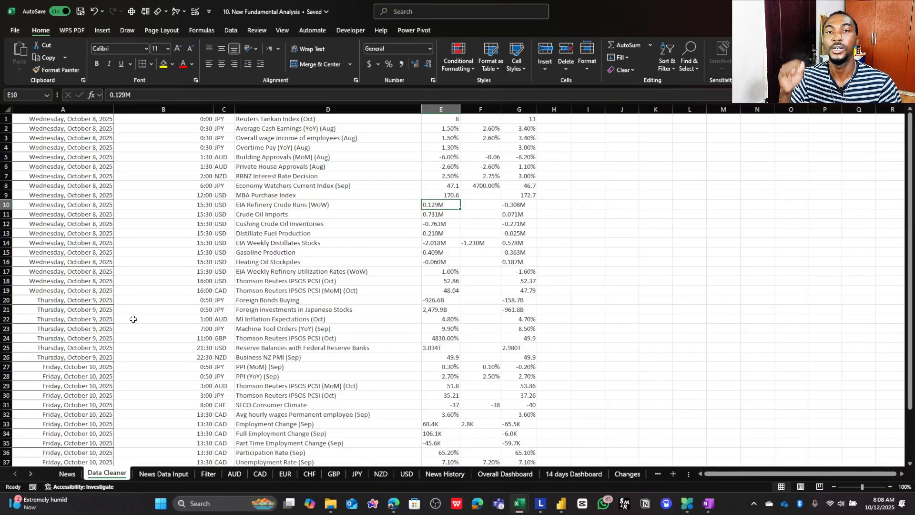
pyautogui.click(172, 474)
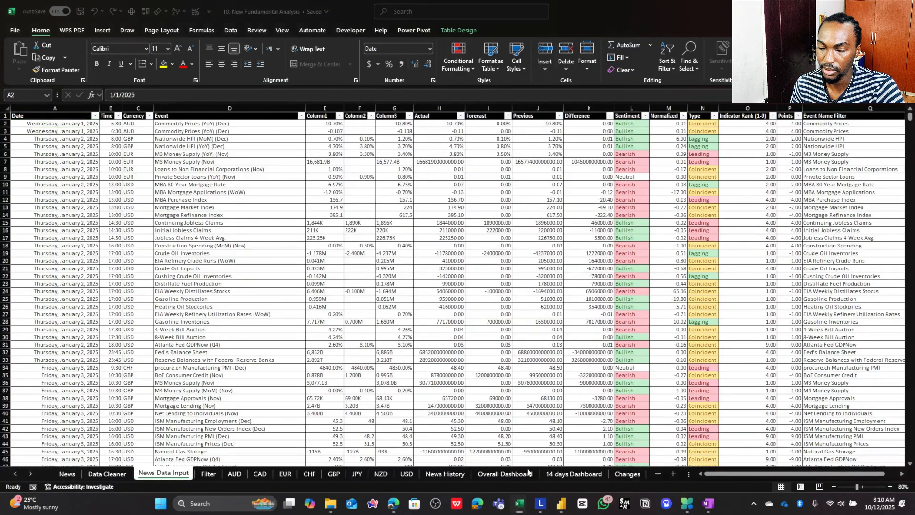
# - Switch to the Book1 workbook and copy all the data from Sheet1 into Sheet2, starting at cell A1
pyautogui.moveTo(519, 503)
pyautogui.click(570, 453)
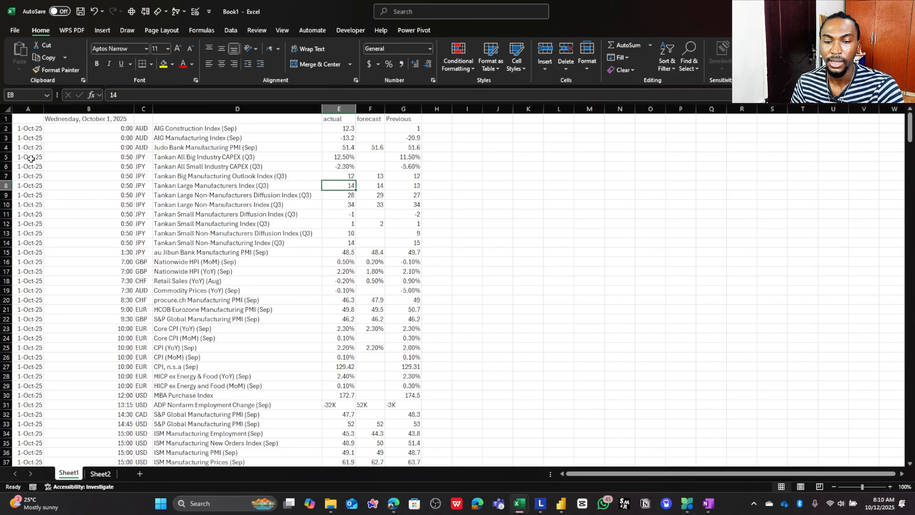
pyautogui.click(36, 128)
pyautogui.hotkey('ctrl', 'a')
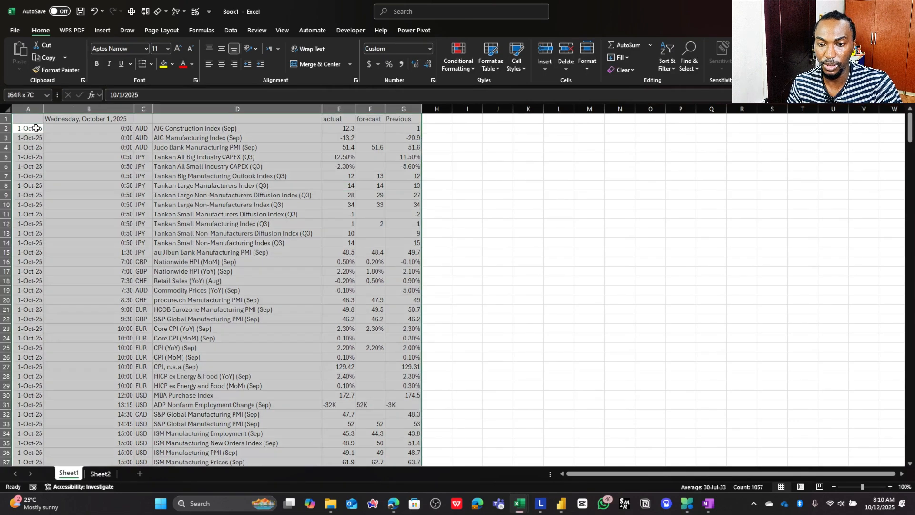
pyautogui.hotkey('ctrl', 'c')
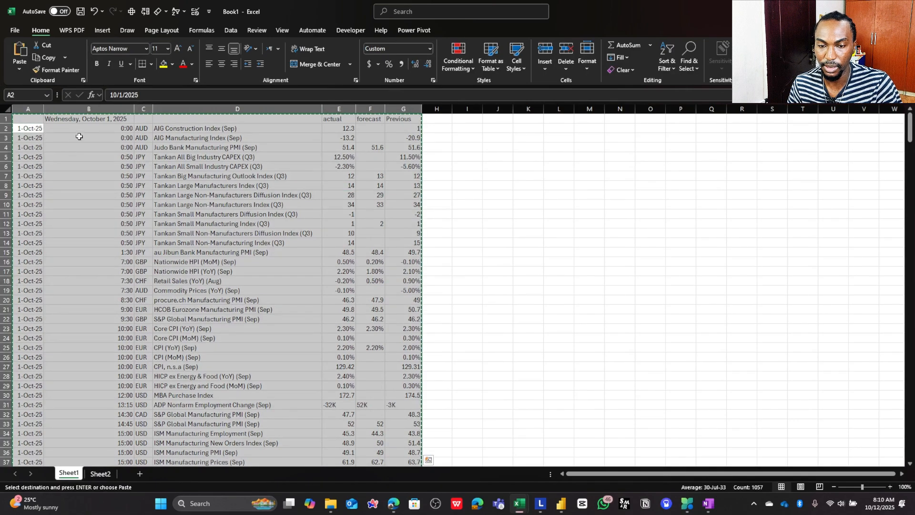
pyautogui.click(100, 473)
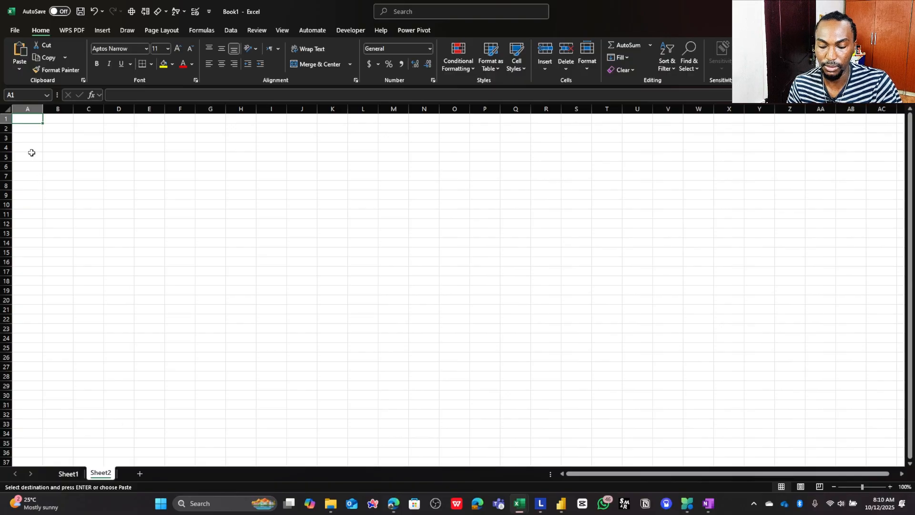
pyautogui.hotkey('ctrl', 'v')
pyautogui.press('ctrl')
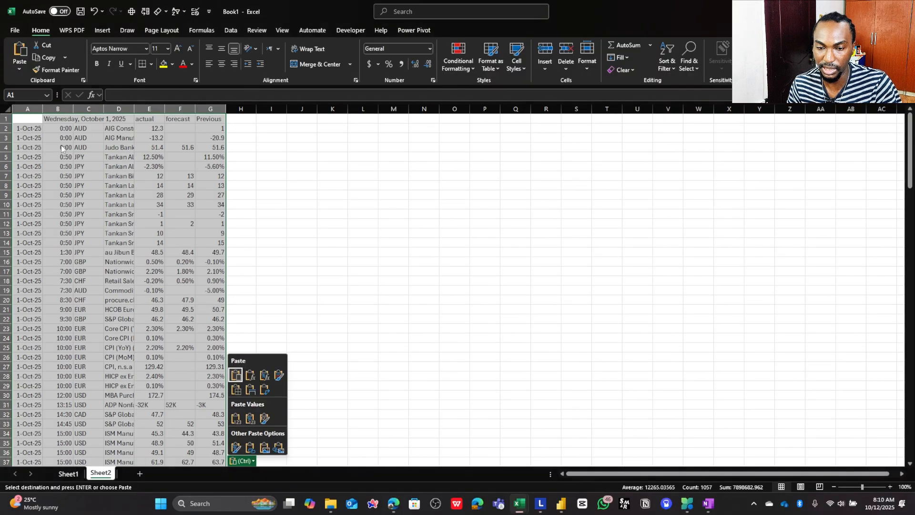
pyautogui.press('Escape')
# - Autofit the widths of columns A to G and format the dates in column A as Short Date
pyautogui.moveTo(213, 109); pyautogui.dragTo(28, 109)
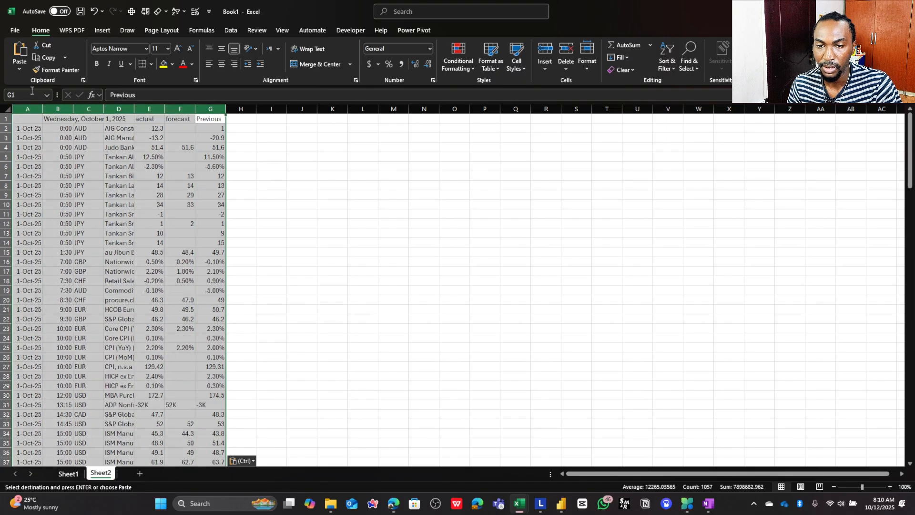
pyautogui.doubleClick(72, 109)
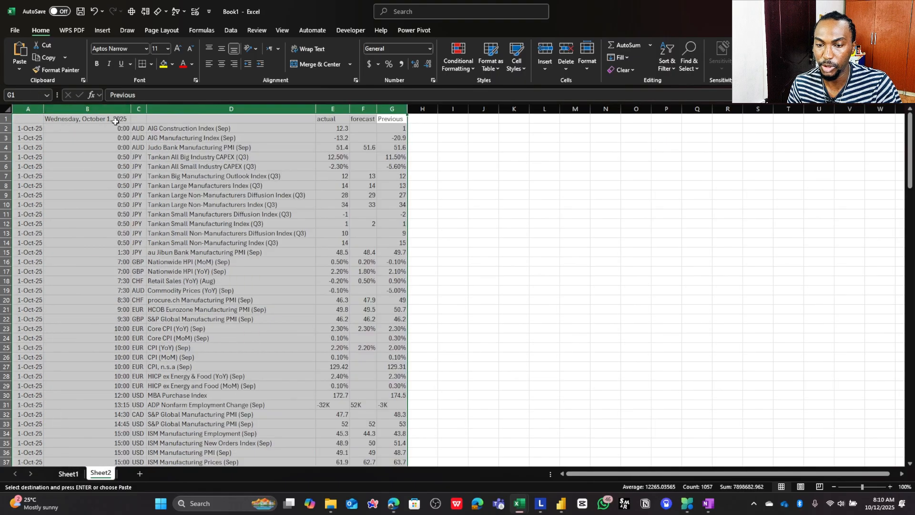
pyautogui.click(26, 109)
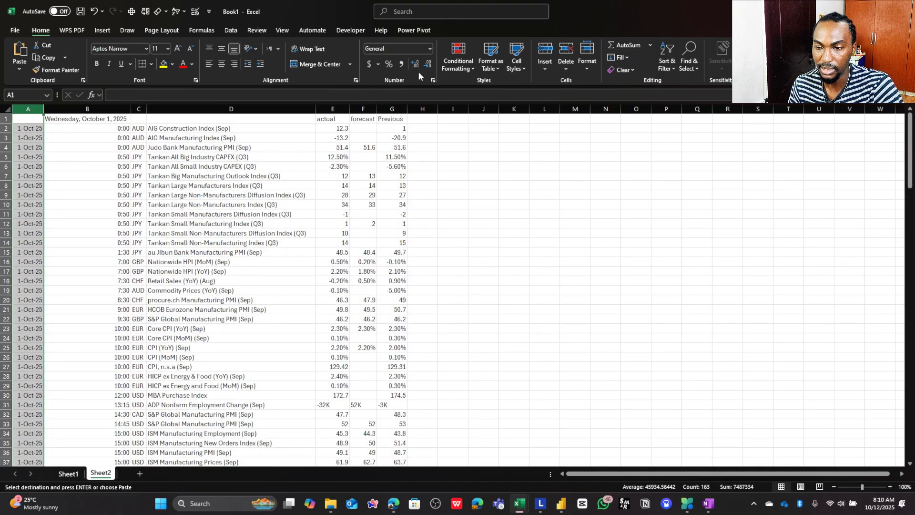
pyautogui.click(430, 48)
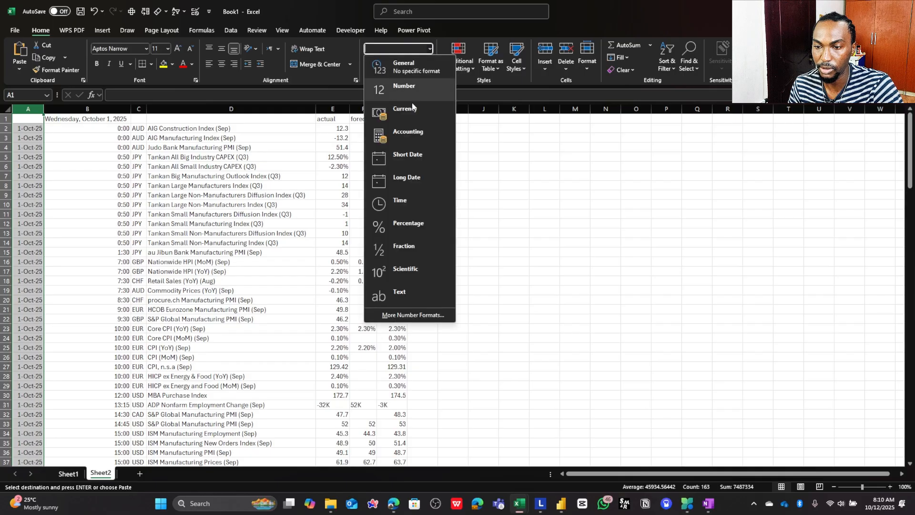
pyautogui.click(405, 159)
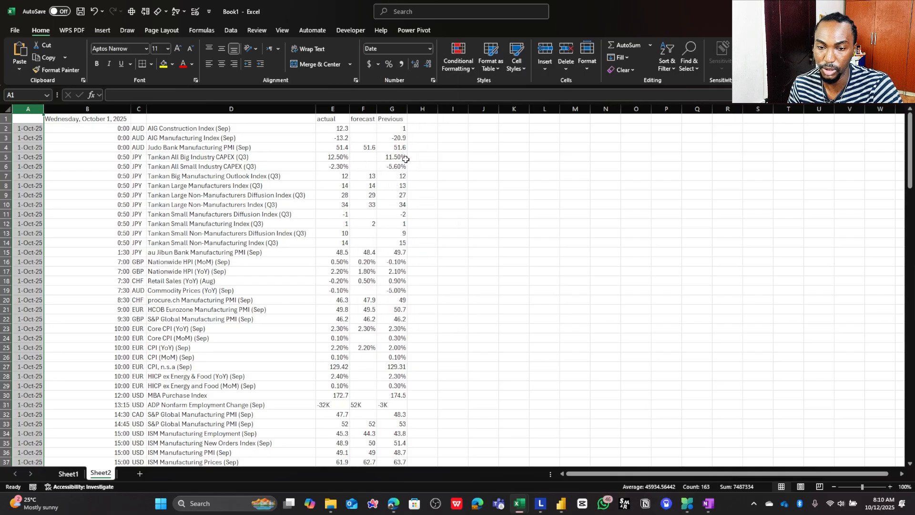
# - Examine the date and time columns and the values in the actual, forecast and Previous columns
pyautogui.click(121, 109)
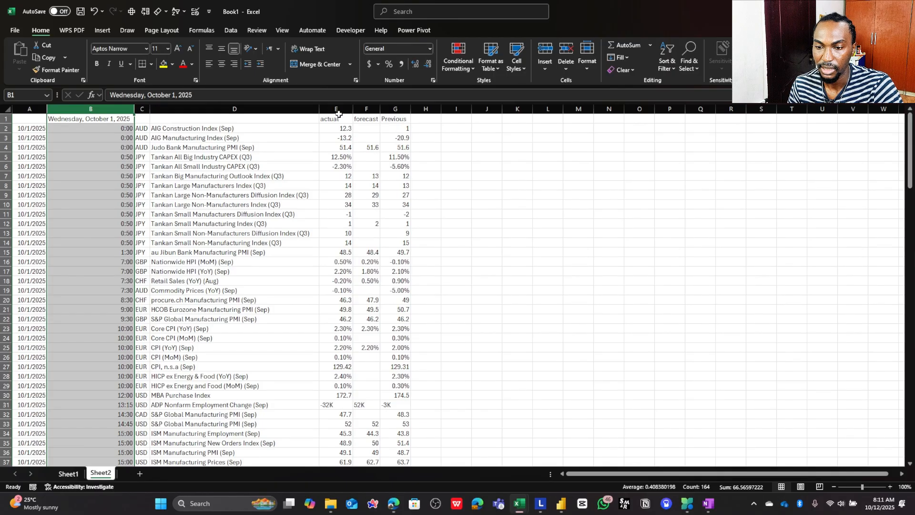
pyautogui.moveTo(337, 109); pyautogui.dragTo(396, 109)
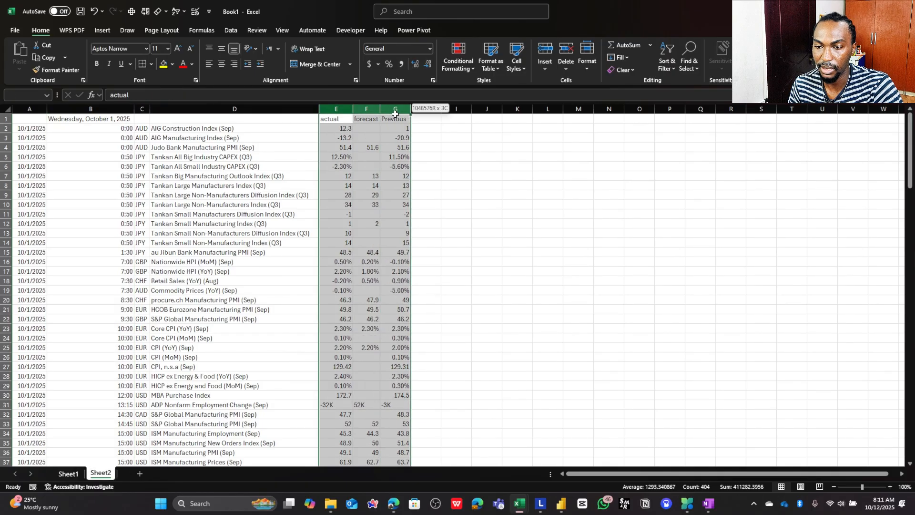
pyautogui.click(366, 185)
pyautogui.scroll(-6, 346, 140)
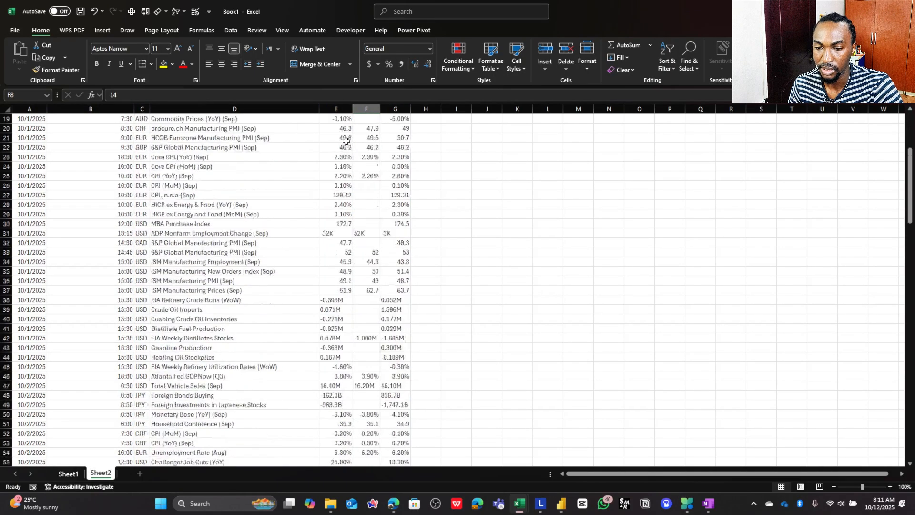
pyautogui.scroll(6, 348, 134)
pyautogui.moveTo(349, 128); pyautogui.dragTo(400, 205)
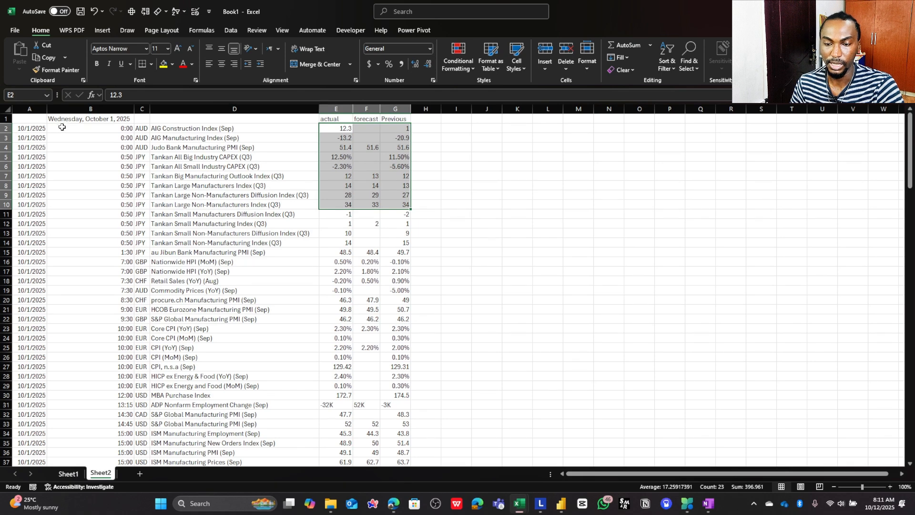
pyautogui.click(29, 109)
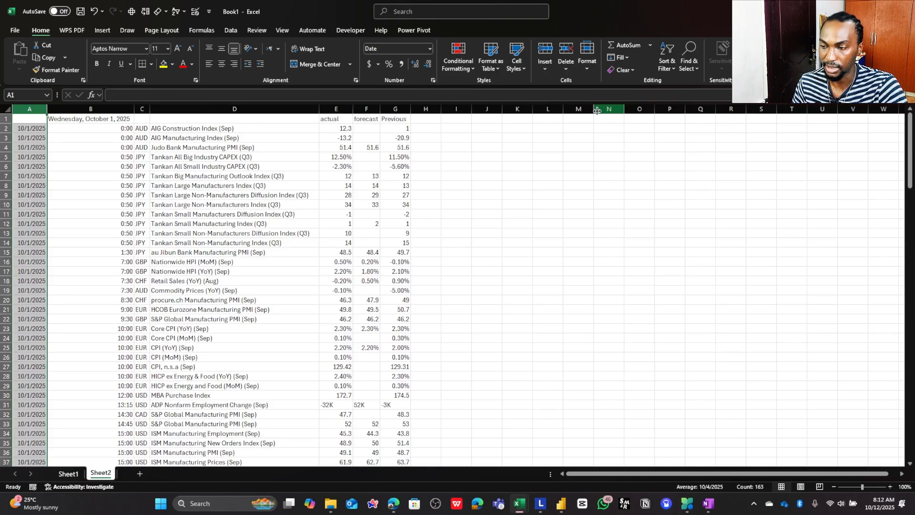
pyautogui.moveTo(337, 127); pyautogui.dragTo(405, 187)
pyautogui.click(339, 136)
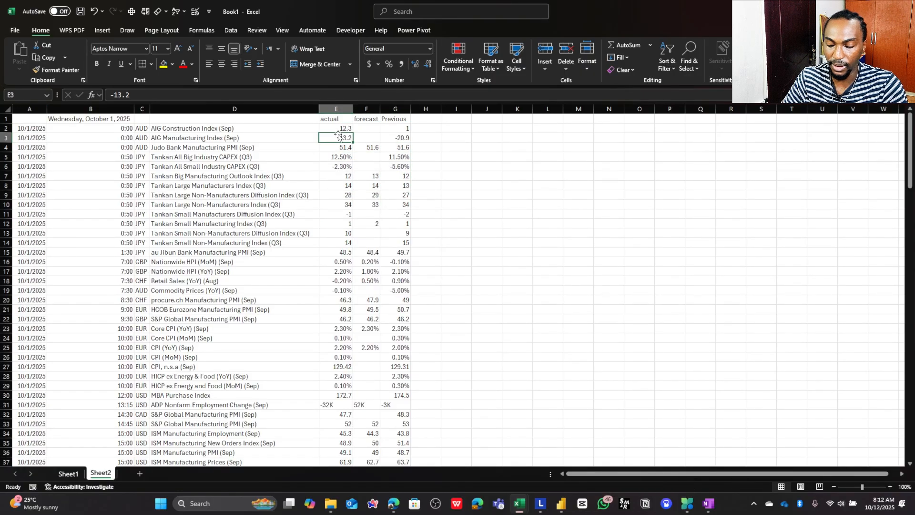
# - Add filters to header cells A1:G1 and filter the actual column to values containing "b"
pyautogui.moveTo(396, 119); pyautogui.dragTo(31, 123)
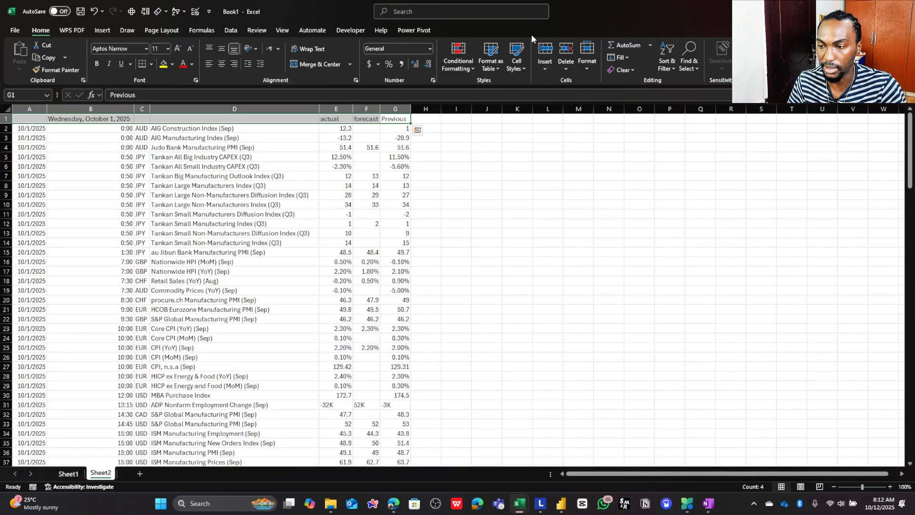
pyautogui.click(665, 61)
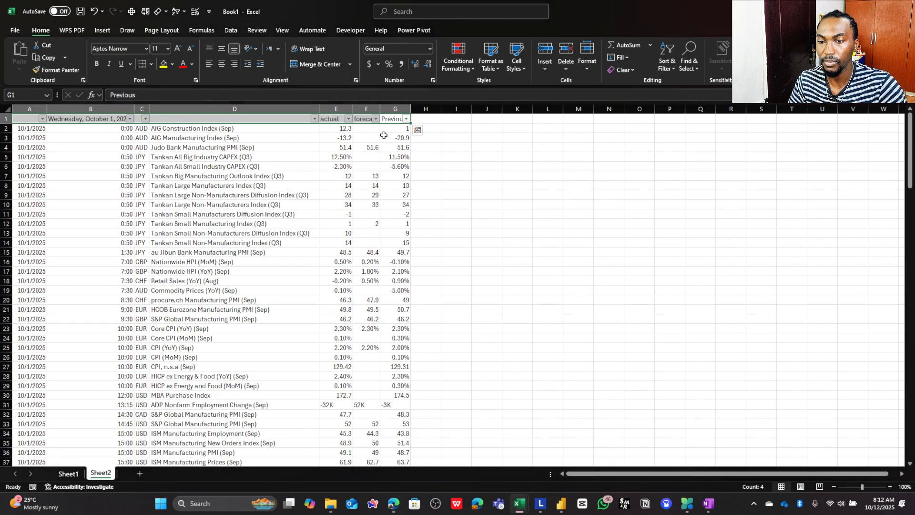
pyautogui.click(348, 119)
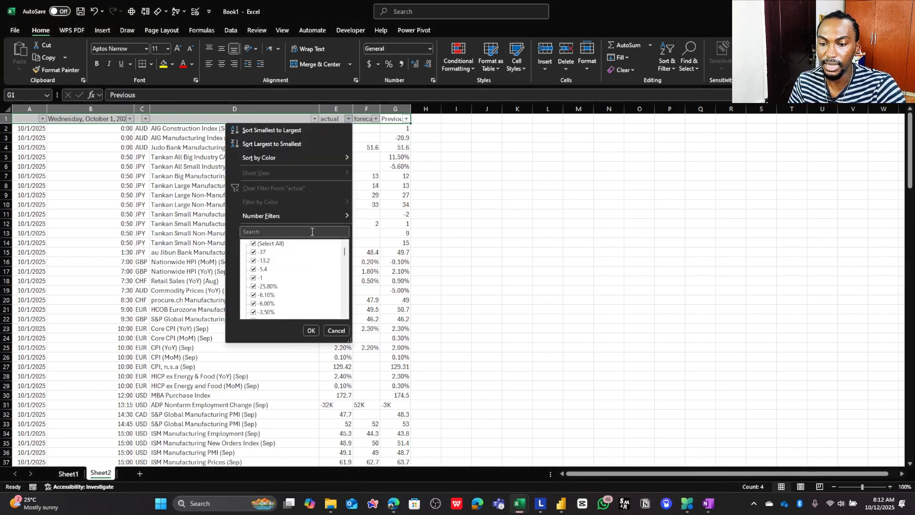
pyautogui.click(312, 231)
pyautogui.write('b')
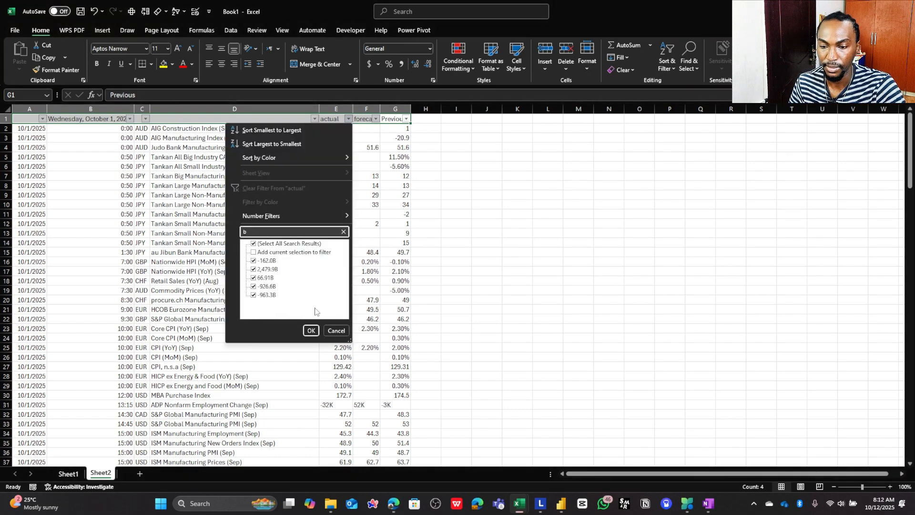
pyautogui.click(311, 331)
# - Inspect the contents of each filtered cell in the actual column, from E48 to E143
pyautogui.click(336, 128)
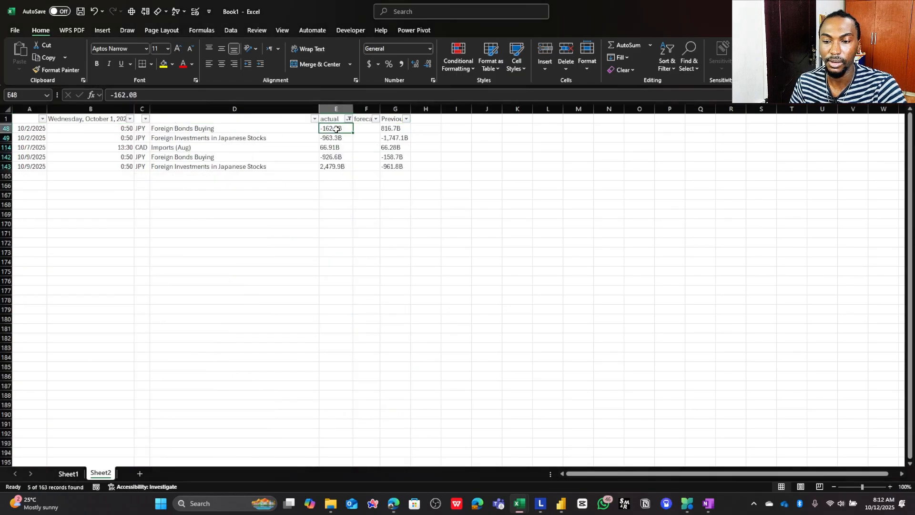
pyautogui.click(338, 138)
pyautogui.click(339, 147)
pyautogui.click(339, 158)
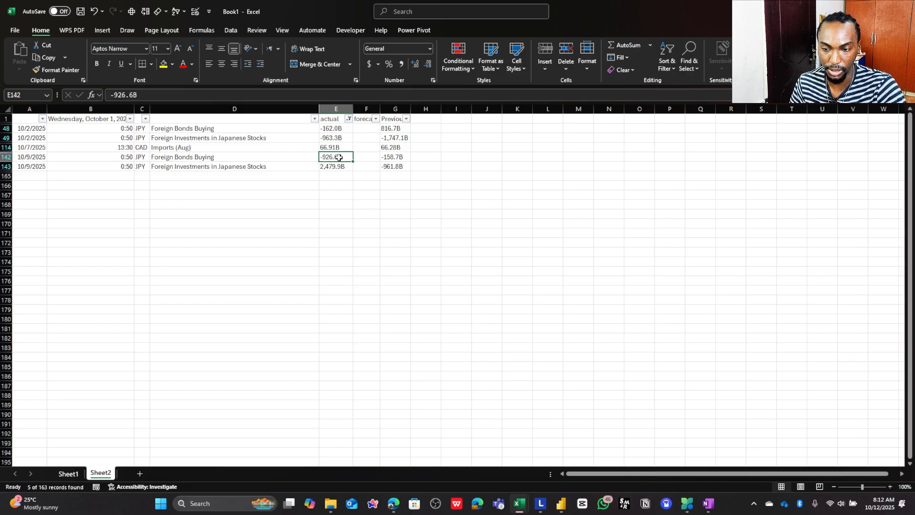
pyautogui.click(338, 166)
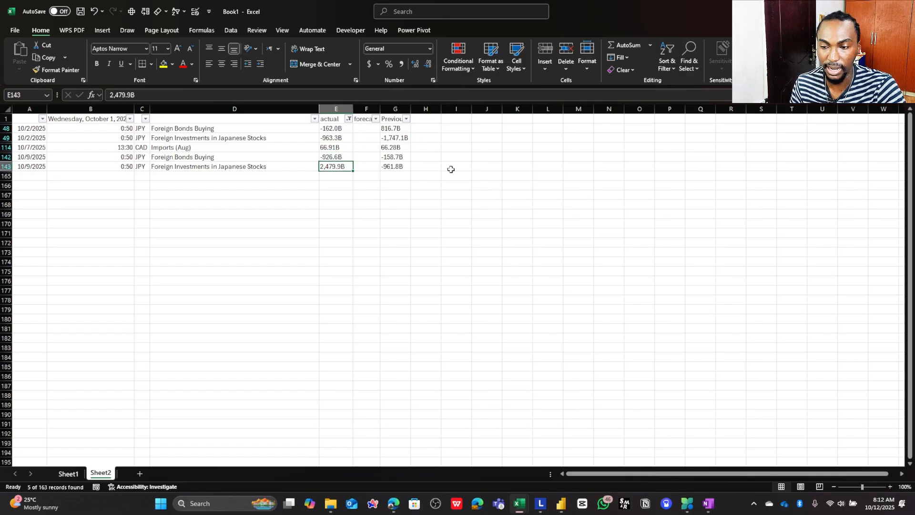
# - Try multiplying the actual and Previous values with =E143*G143 in cell H143, and delete the test formula
pyautogui.click(432, 164)
pyautogui.write('=')
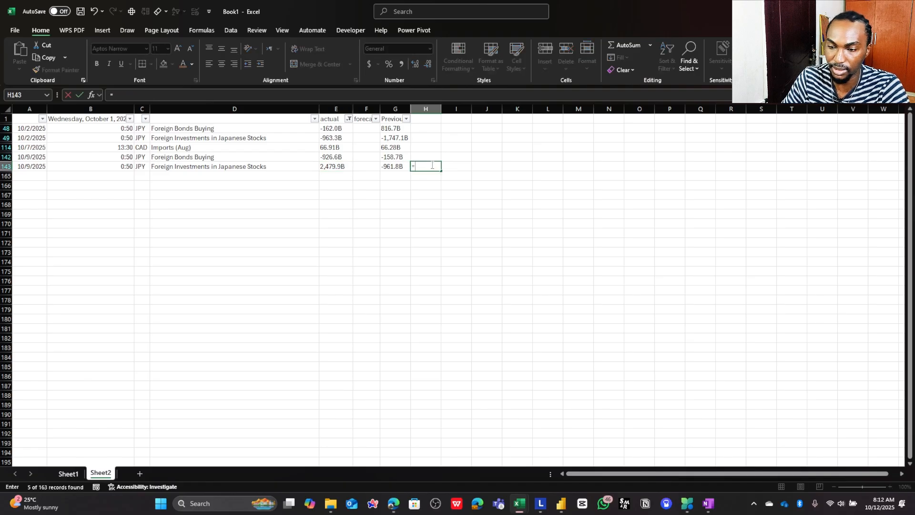
pyautogui.press('Left')
pyautogui.press('Left')
pyautogui.press('Left')
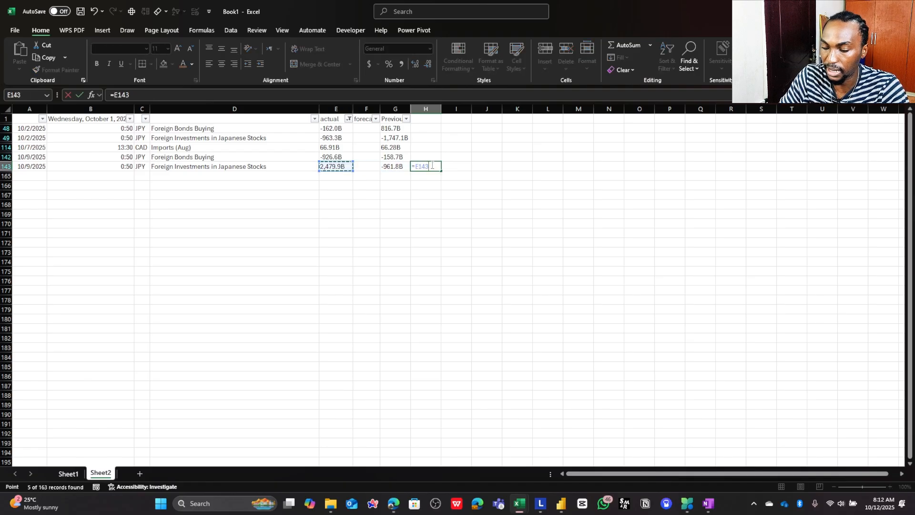
pyautogui.write('*')
pyautogui.press('Left')
pyautogui.press('Left')
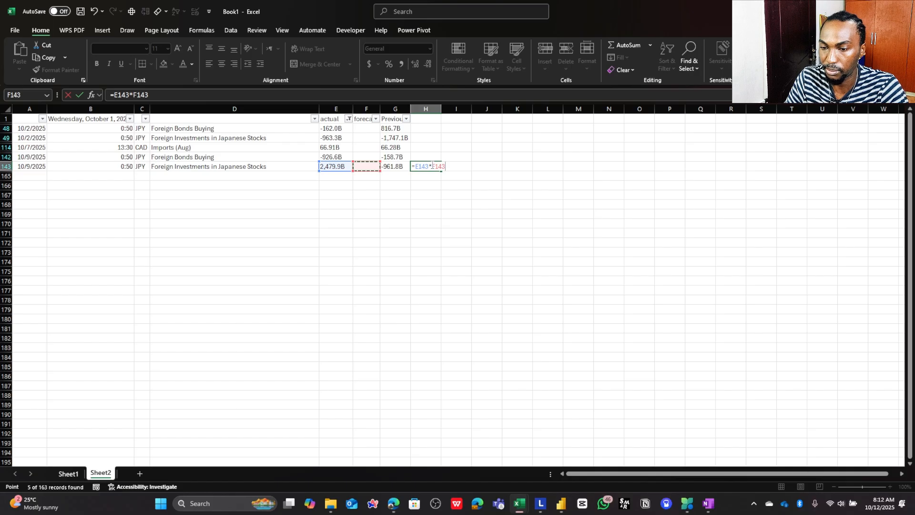
pyautogui.press('Right')
pyautogui.press('Return')
pyautogui.press('Up')
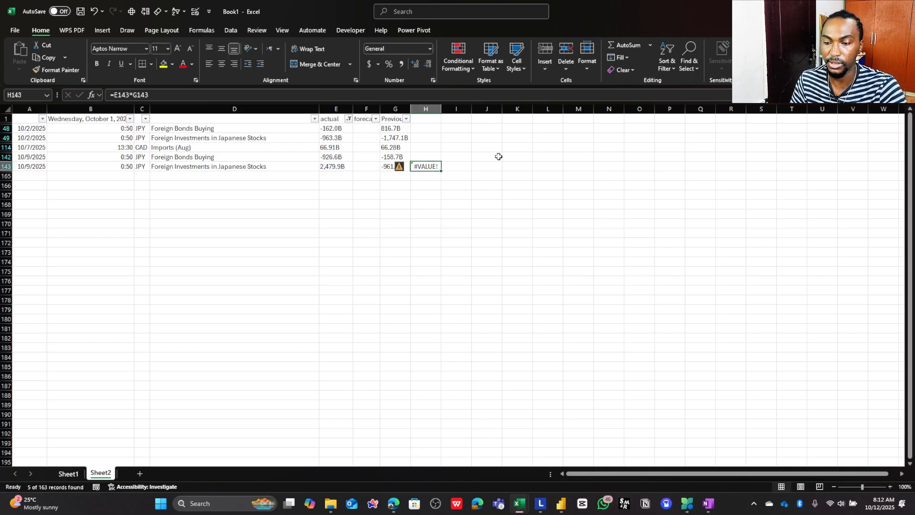
pyautogui.press('Delete')
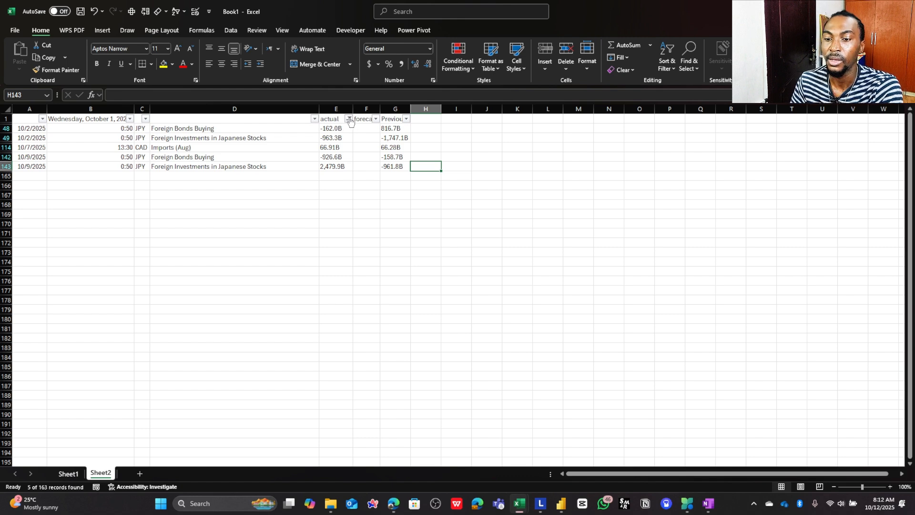
# - Clear the filter from the actual column and look over the full list of news events back to the first row
pyautogui.click(350, 119)
pyautogui.press('Escape')
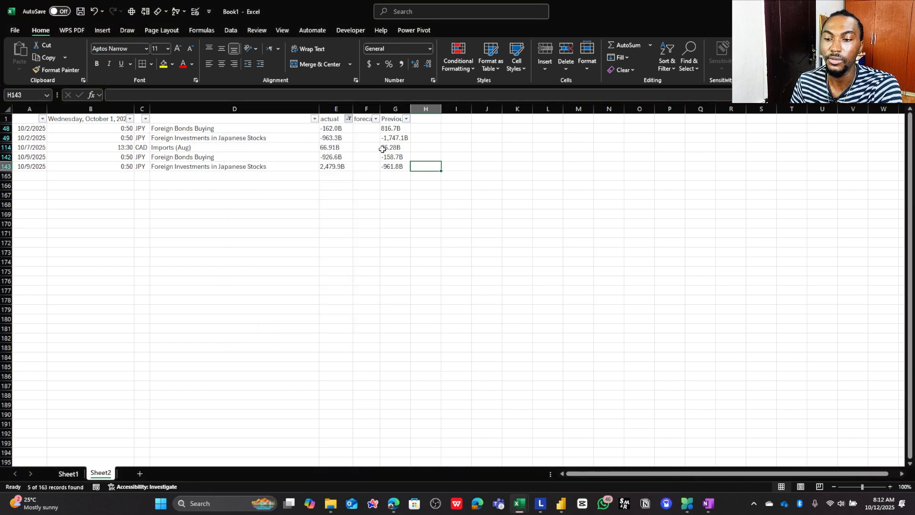
pyautogui.click(349, 118)
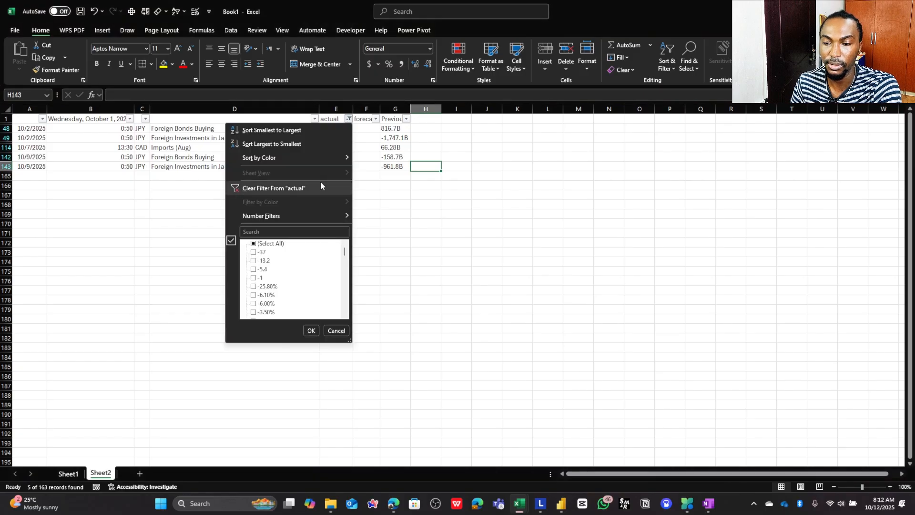
pyautogui.click(321, 181)
pyautogui.scroll(-3, 288, 158)
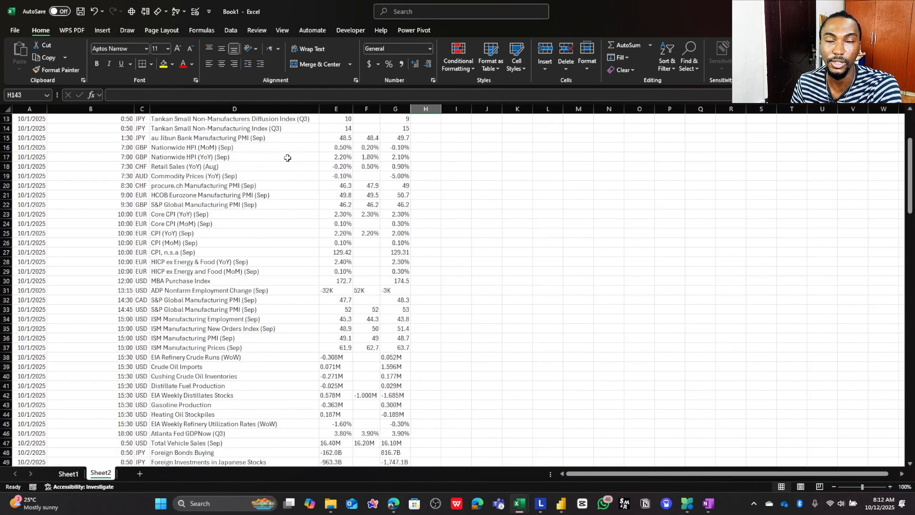
pyautogui.scroll(1, 288, 158)
pyautogui.scroll(2, 288, 158)
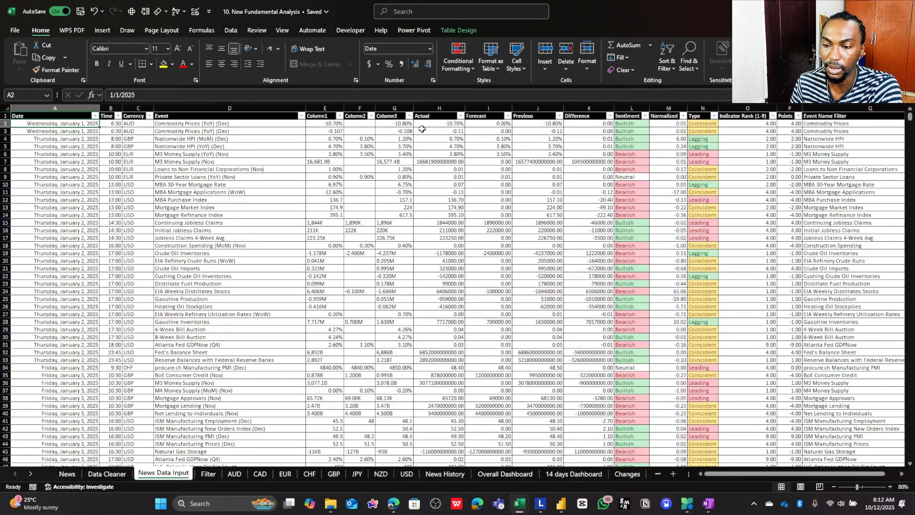
# - In the New Fundamental Analysis workbook, expand the formula bar and examine the Actual formula in H2, its RIGHT(E2) test and source cell E2
pyautogui.click(430, 125)
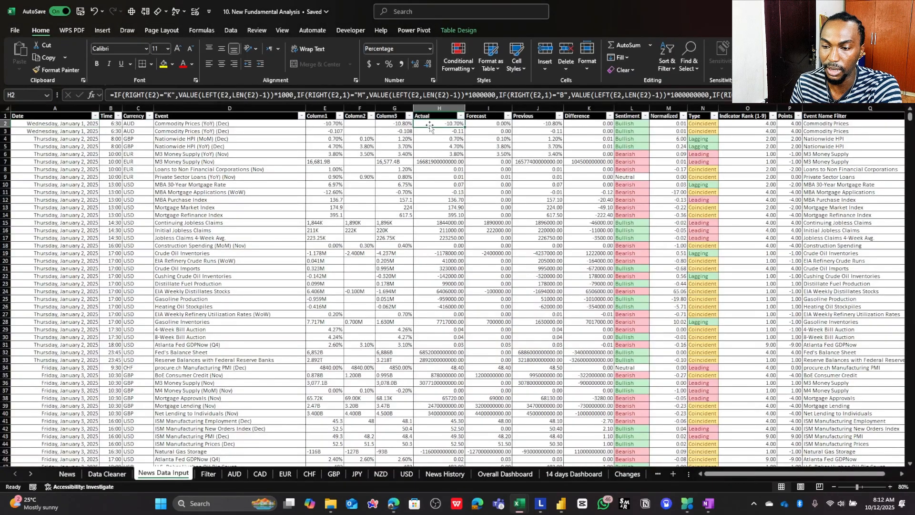
pyautogui.click(907, 95)
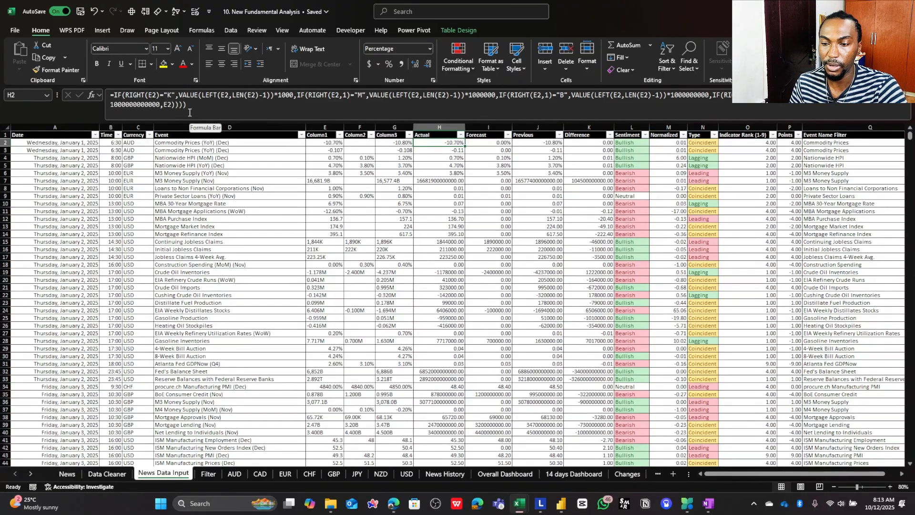
pyautogui.moveTo(160, 96); pyautogui.dragTo(125, 95)
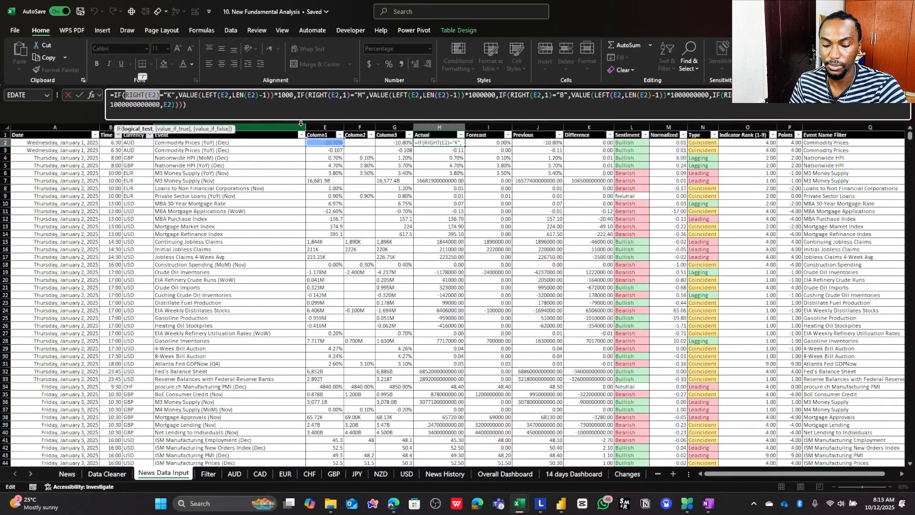
pyautogui.click(337, 141)
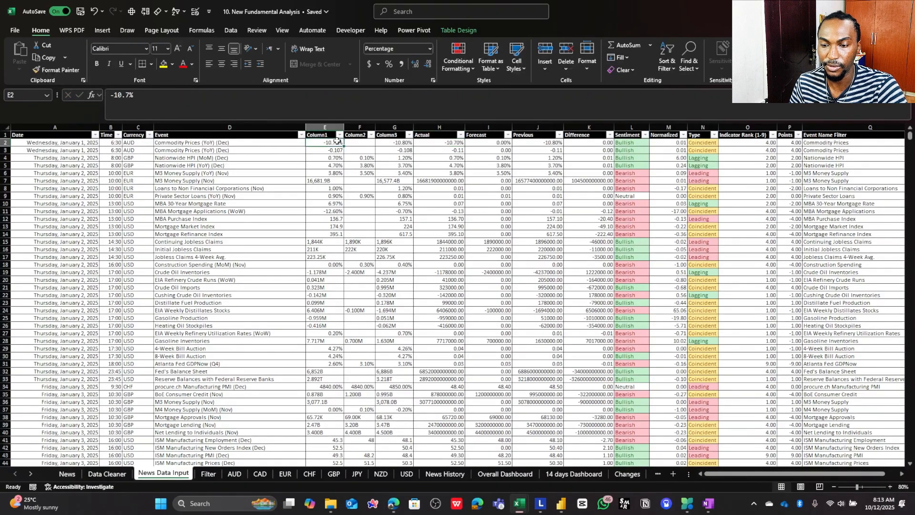
pyautogui.doubleClick(339, 141)
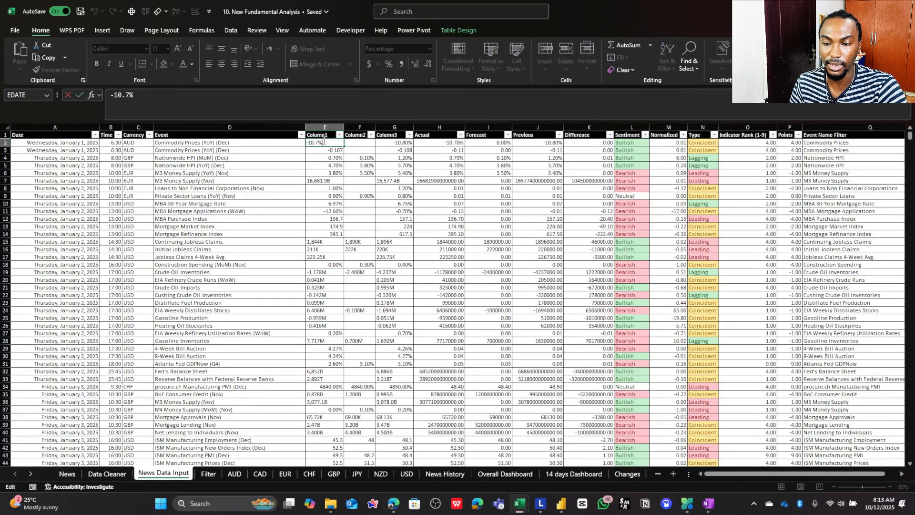
pyautogui.press('Escape')
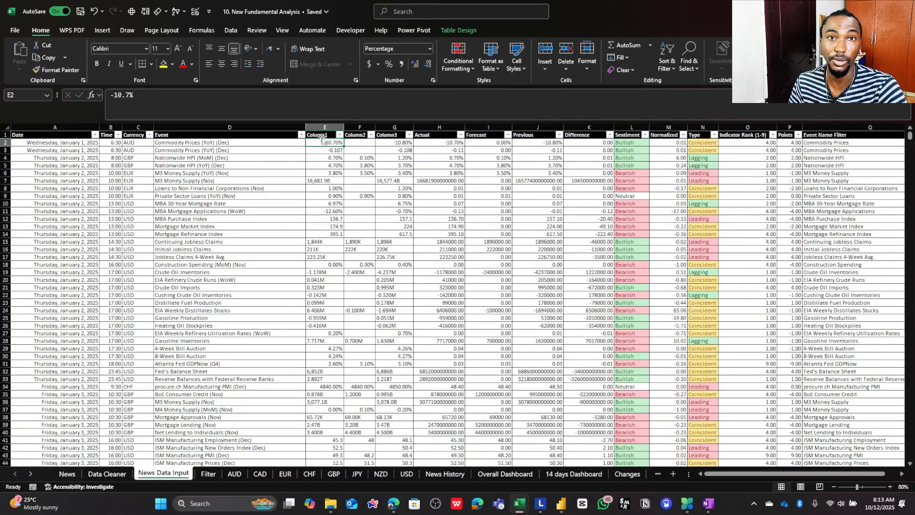
pyautogui.click(433, 142)
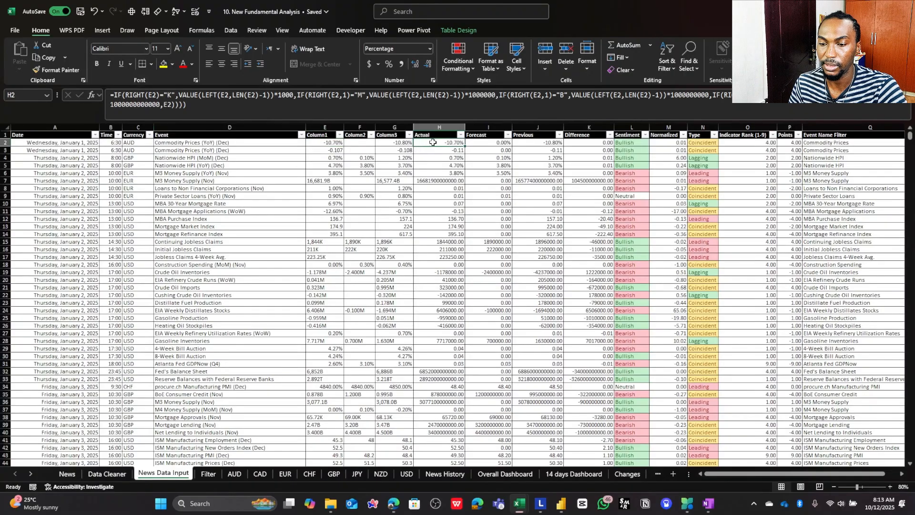
# - Compare E7 with H7 and examine the H7 formula's "K" and "M" suffix tests and its VALUE(LEFT(E7,LEN(E7)-1))*1000 conversion
pyautogui.click(329, 180)
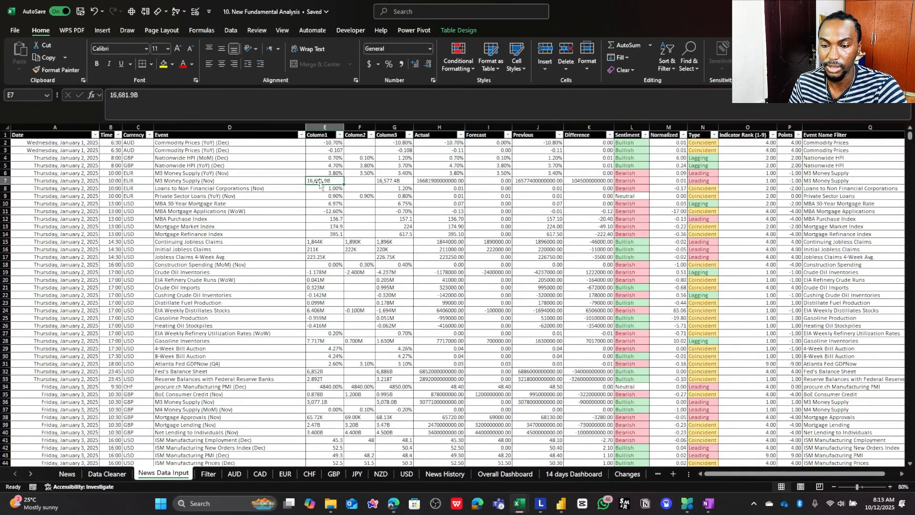
pyautogui.click(436, 182)
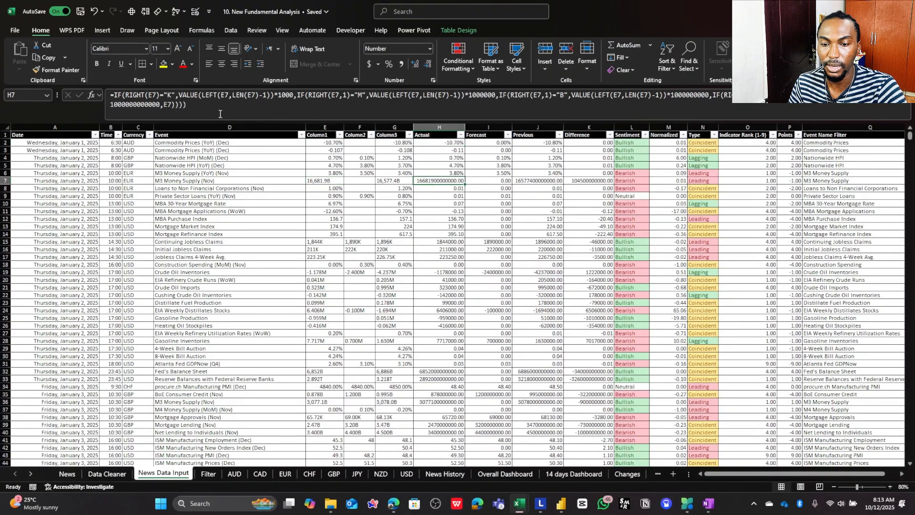
pyautogui.moveTo(162, 97); pyautogui.dragTo(126, 97)
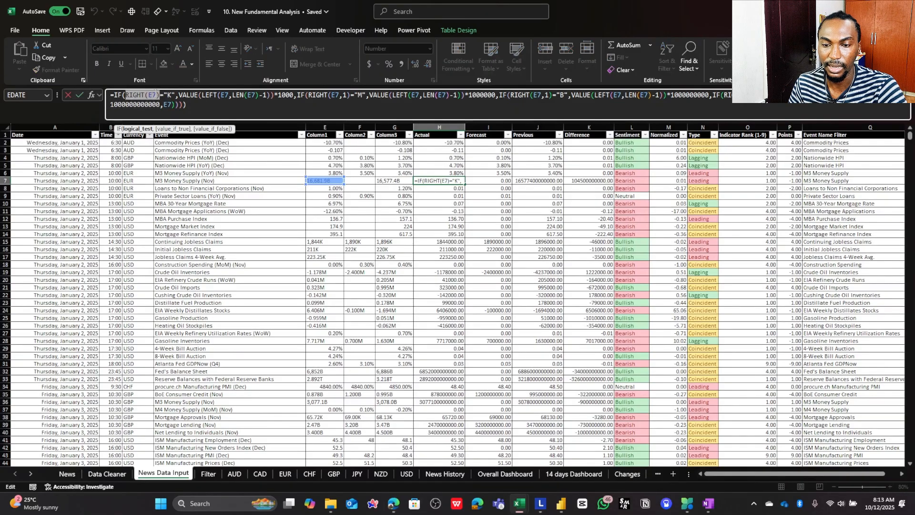
pyautogui.doubleClick(169, 95)
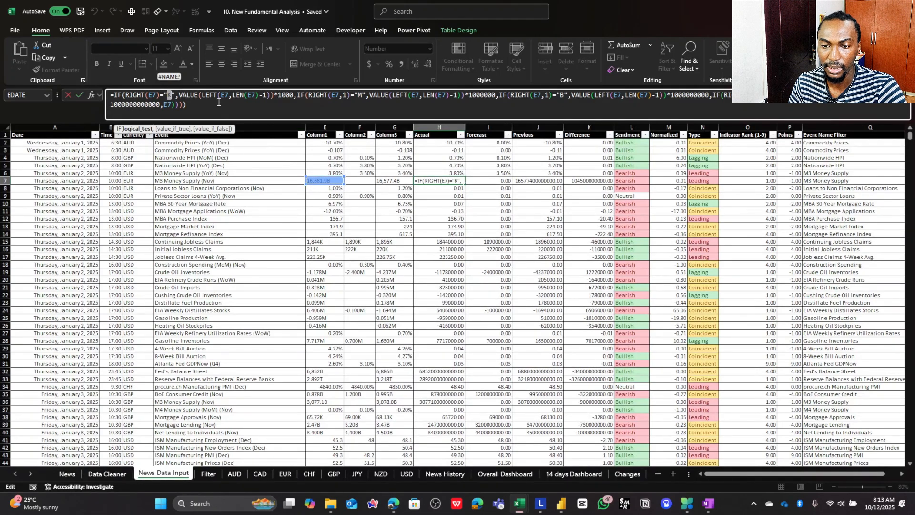
pyautogui.moveTo(180, 96); pyautogui.dragTo(276, 96)
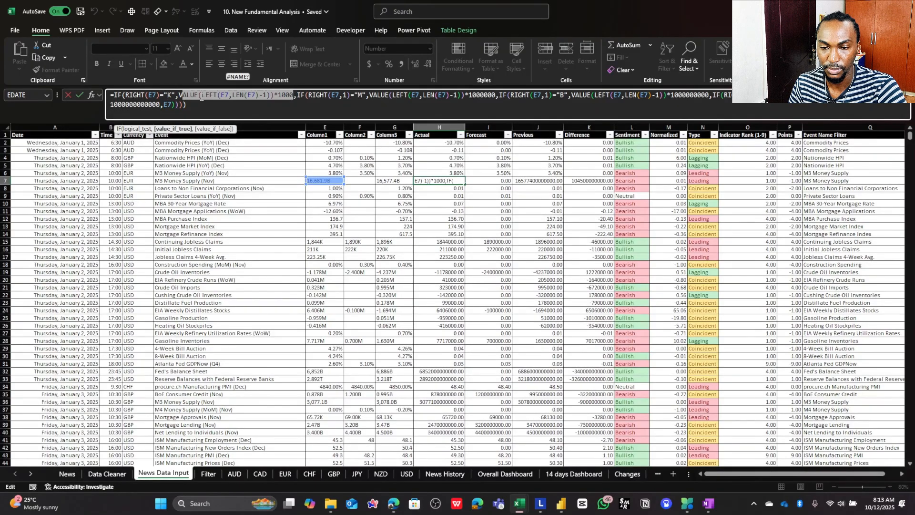
pyautogui.click(196, 95)
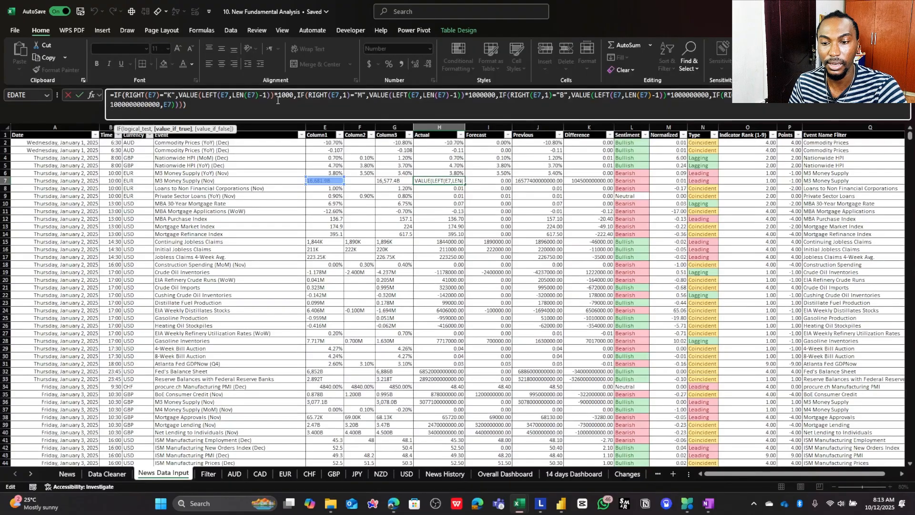
pyautogui.moveTo(302, 95); pyautogui.dragTo(345, 94)
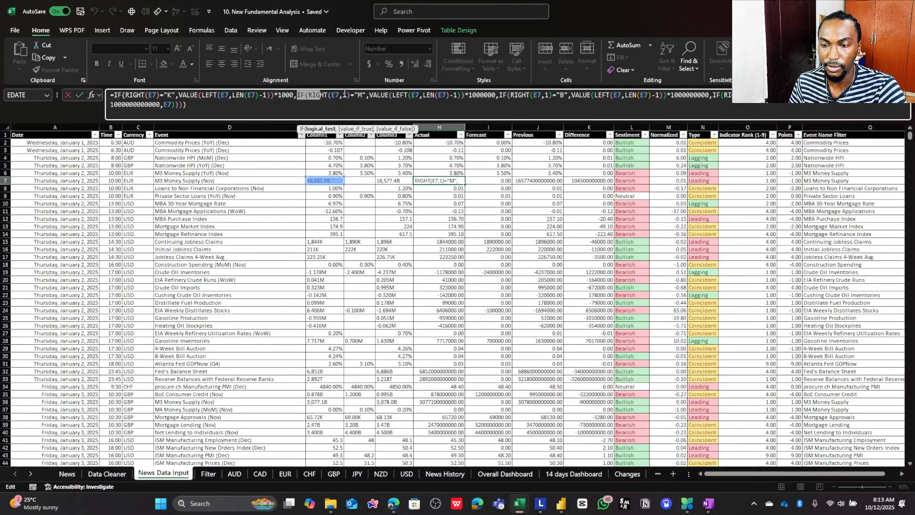
pyautogui.click(358, 95)
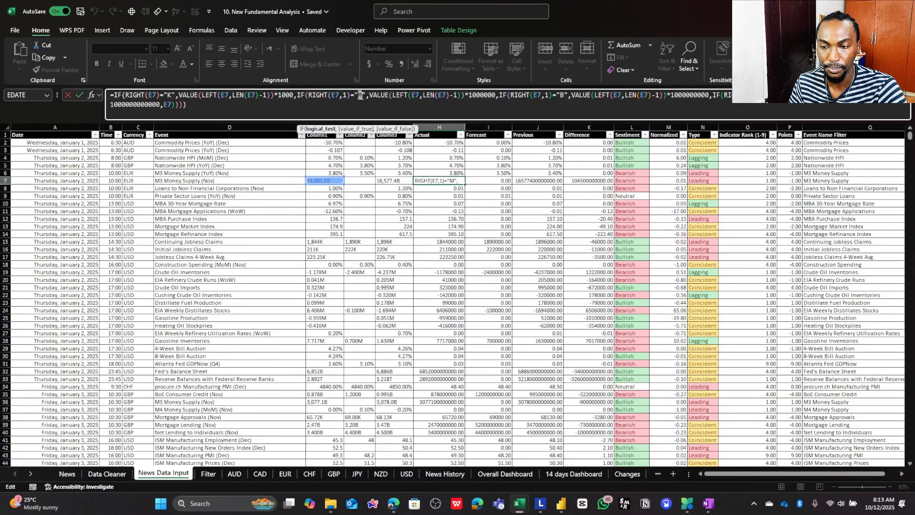
pyautogui.doubleClick(361, 95)
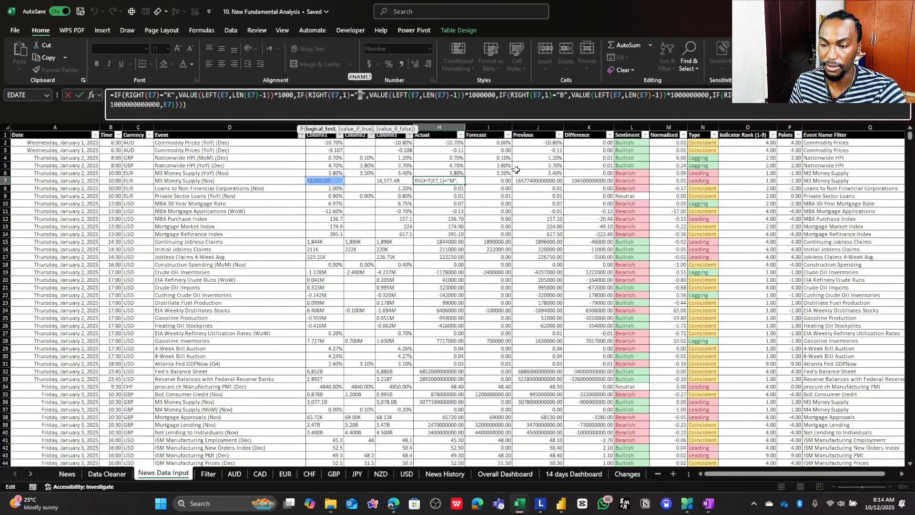
pyautogui.hotkey('ctrl', 'Return')
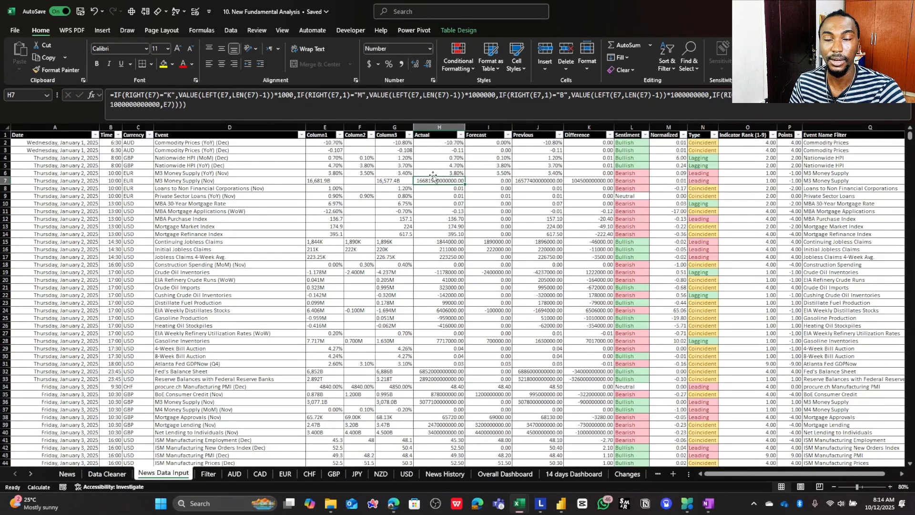
# - Review the complete suffix-conversion formula in H7 and the corresponding Forecast and Previous formulas in I7 and J7
pyautogui.click(205, 111)
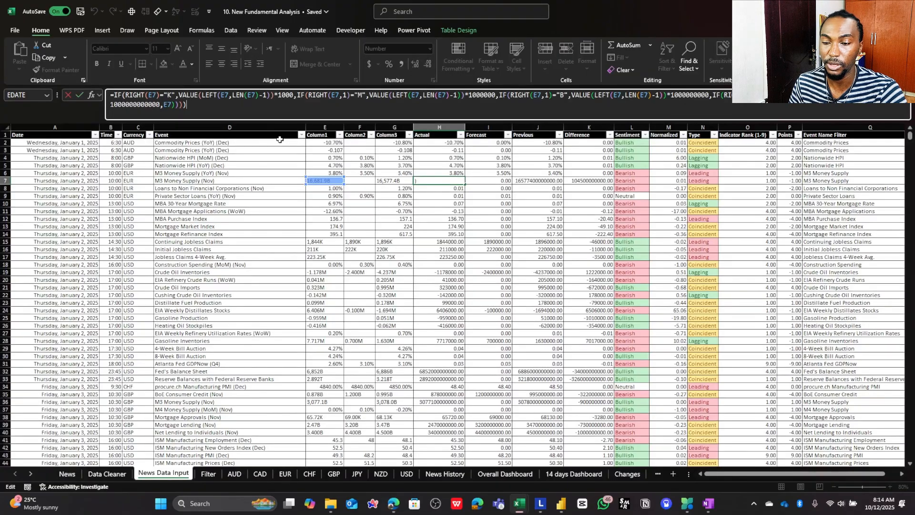
pyautogui.hotkey('ctrl', 'Return')
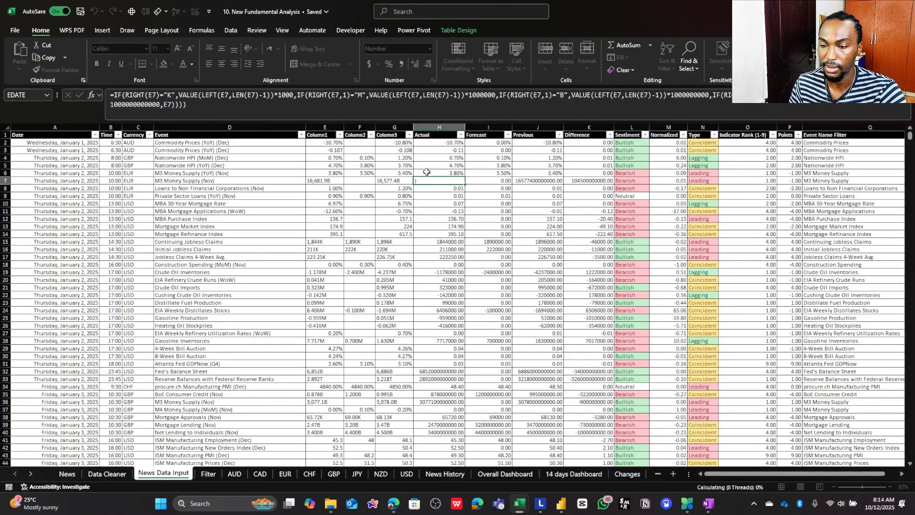
pyautogui.press('Tab')
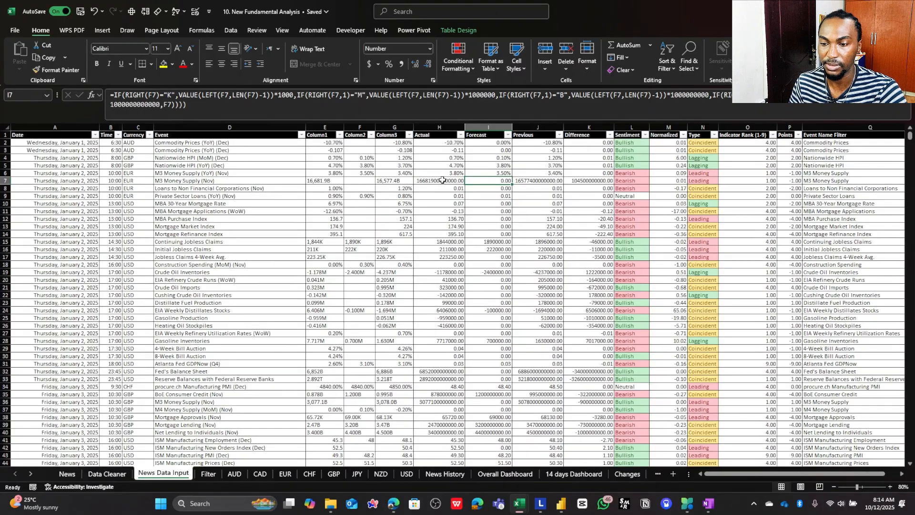
pyautogui.click(442, 181)
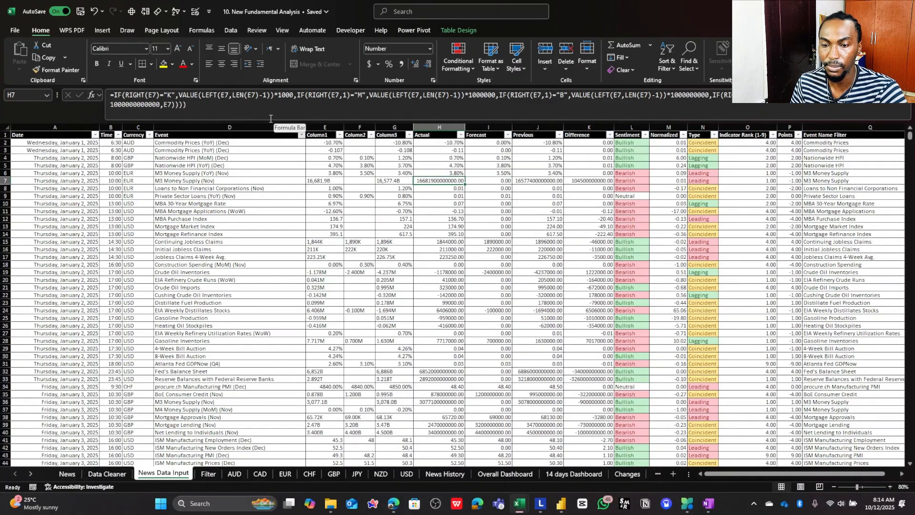
pyautogui.click(242, 106)
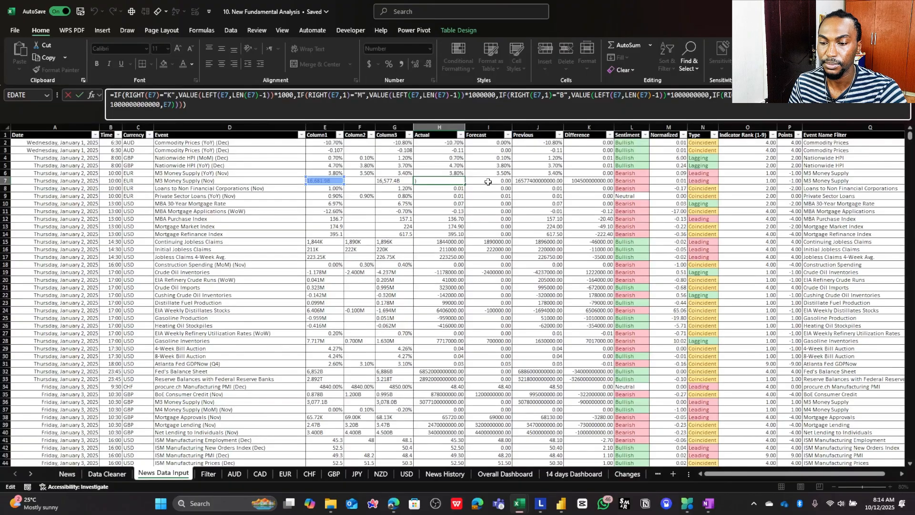
pyautogui.press('Tab')
pyautogui.press('Tab')
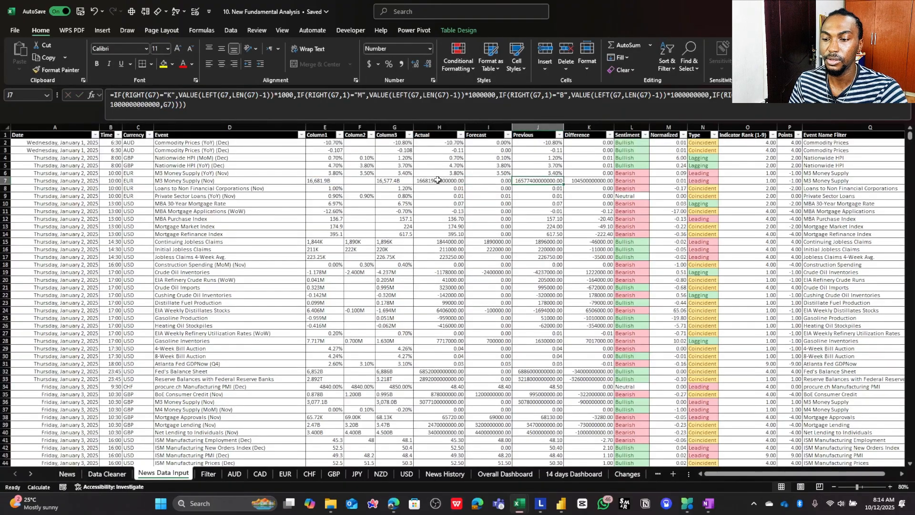
pyautogui.click(477, 180)
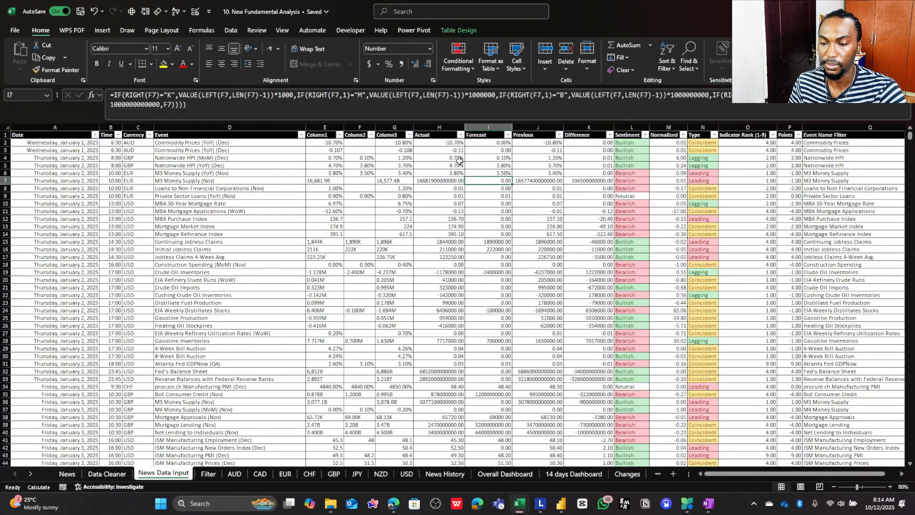
# - Fill the Actual conversion formula from H2 across to the Forecast and Previous cells I2 and J2
pyautogui.click(450, 142)
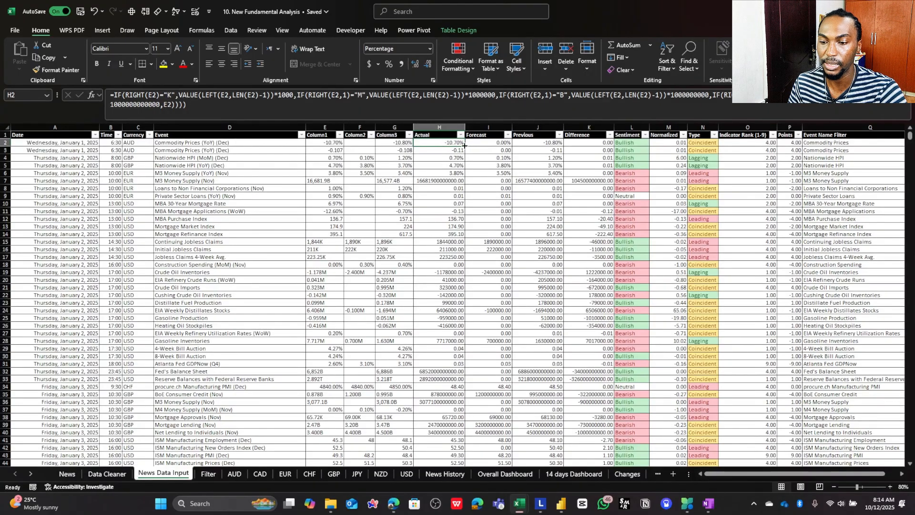
pyautogui.moveTo(465, 146); pyautogui.dragTo(554, 142)
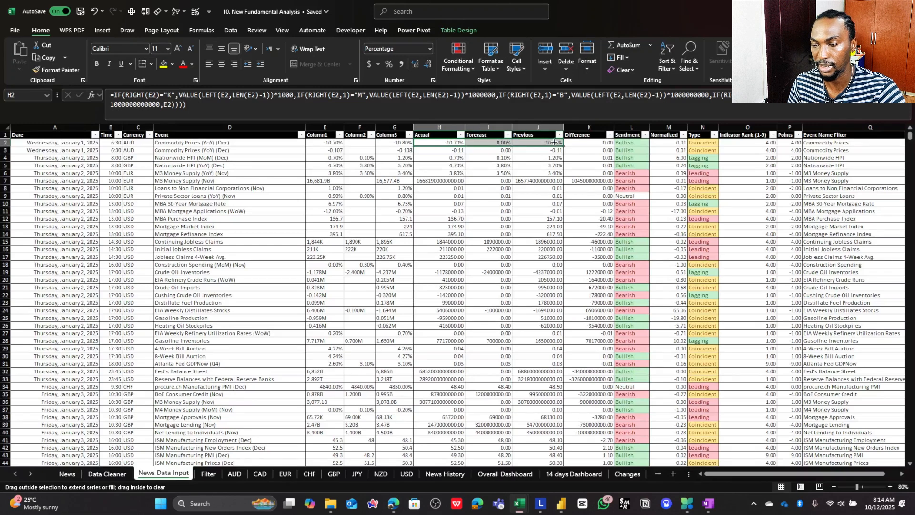
pyautogui.moveTo(500, 154); pyautogui.dragTo(500, 154)
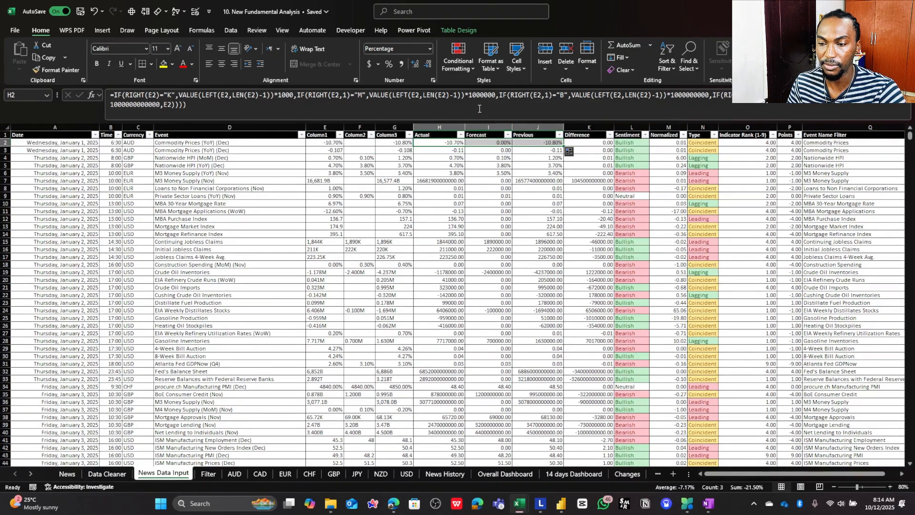
# - Check which source cells the filled formulas in Forecast cell I2 and Previous cell J2 refer to
pyautogui.click(488, 143)
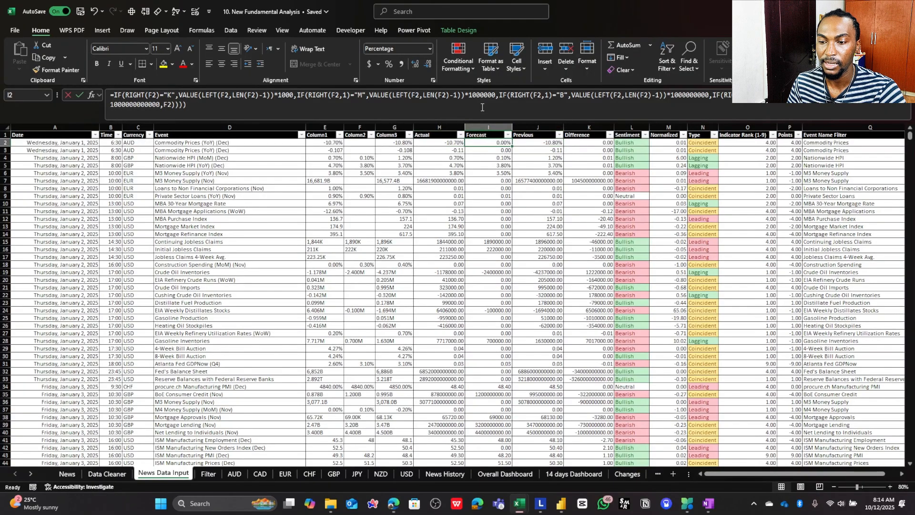
pyautogui.press('F2')
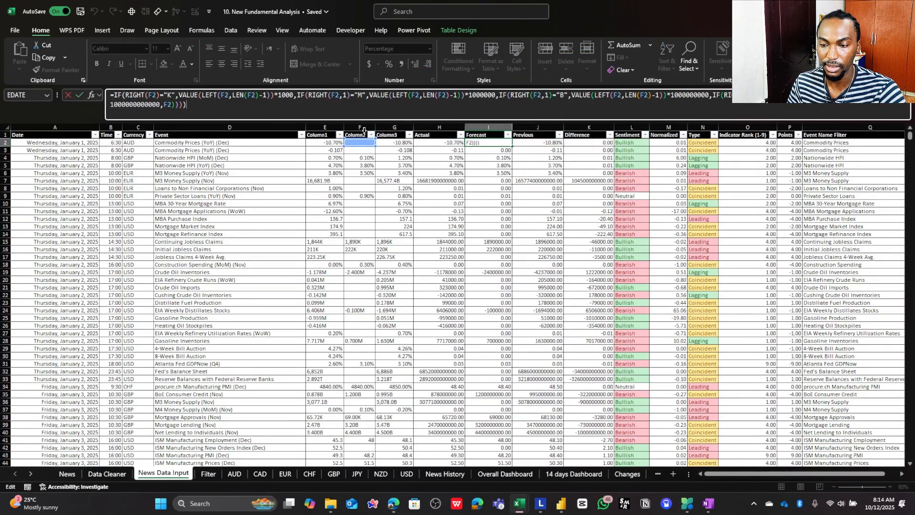
pyautogui.press('Escape')
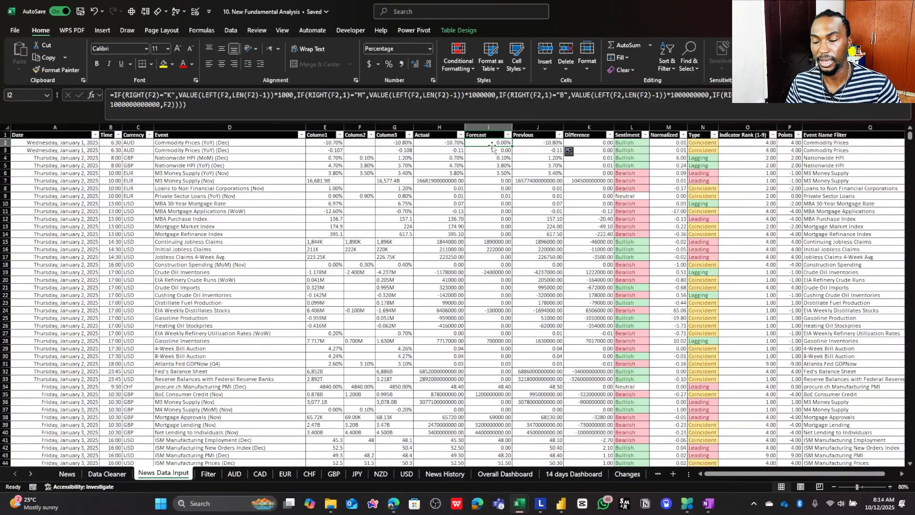
pyautogui.click(532, 144)
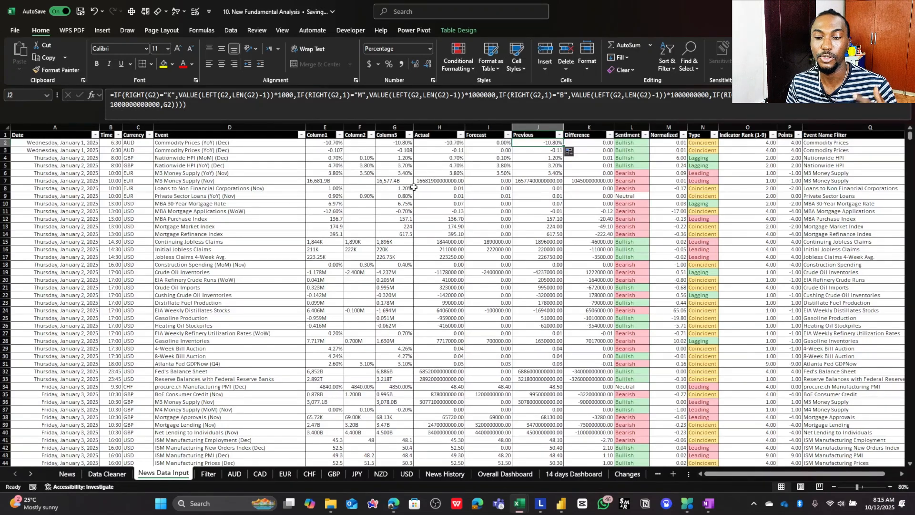
# - Compare Column2 cells F10:F14 with the Difference formula in K13 and the Forecast conversion formulas in I10:I13
pyautogui.moveTo(368, 204); pyautogui.dragTo(362, 234)
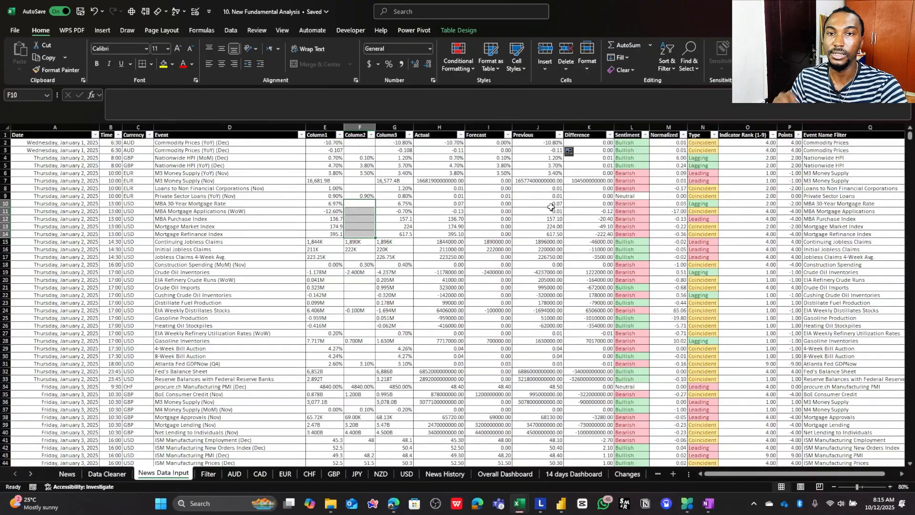
pyautogui.click(603, 227)
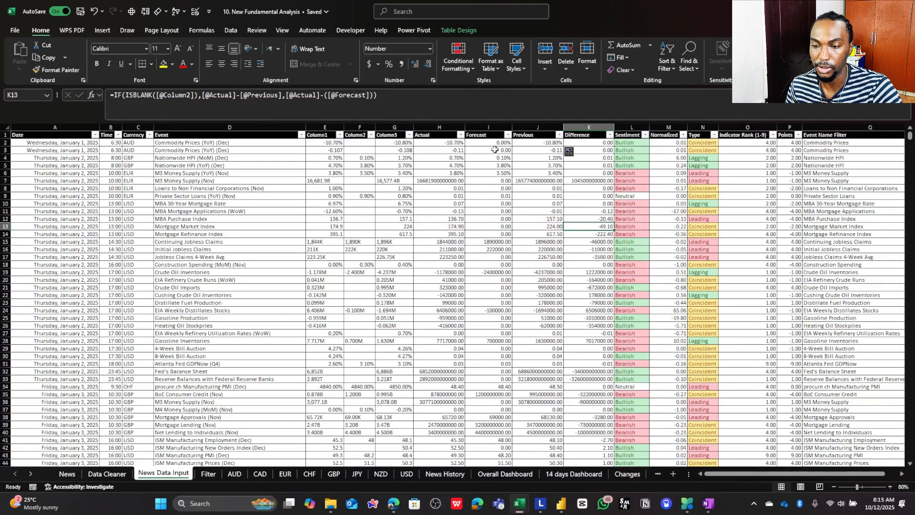
pyautogui.moveTo(495, 150); pyautogui.dragTo(494, 234)
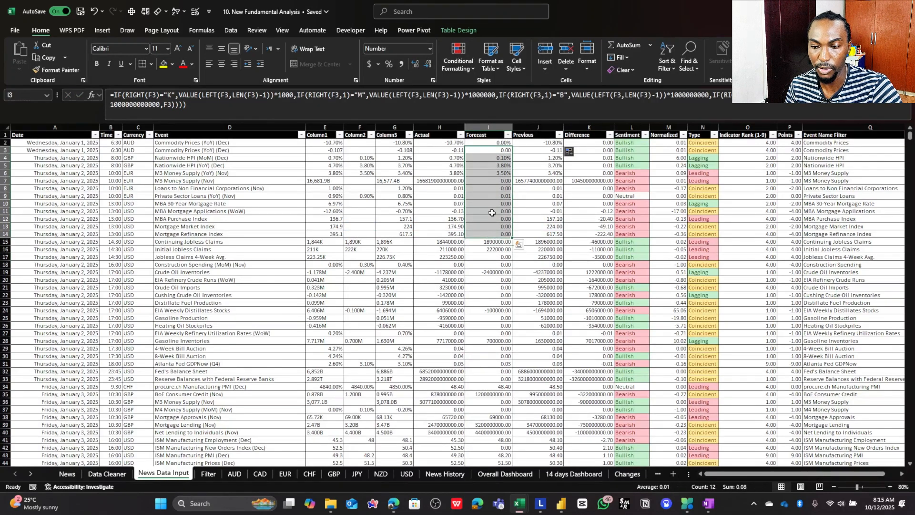
pyautogui.click(494, 206)
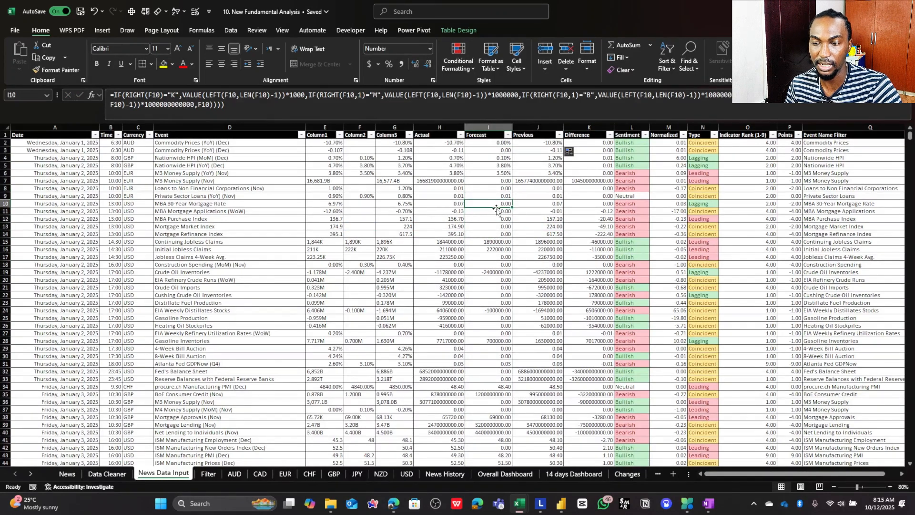
pyautogui.click(495, 211)
pyautogui.click(494, 219)
pyautogui.click(494, 226)
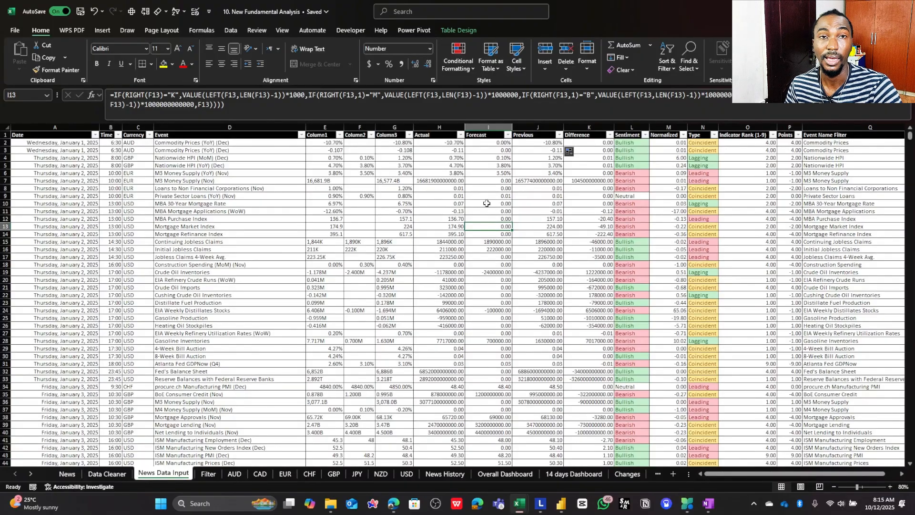
pyautogui.click(591, 173)
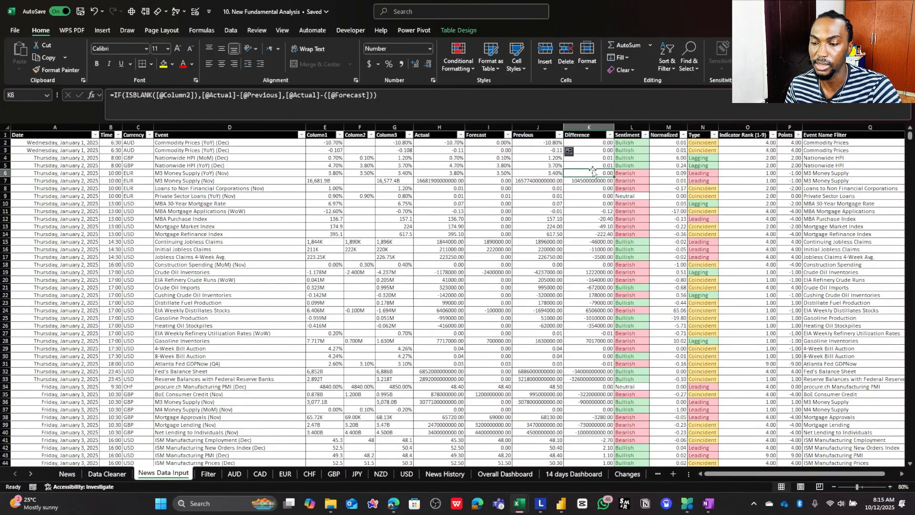
pyautogui.click(398, 97)
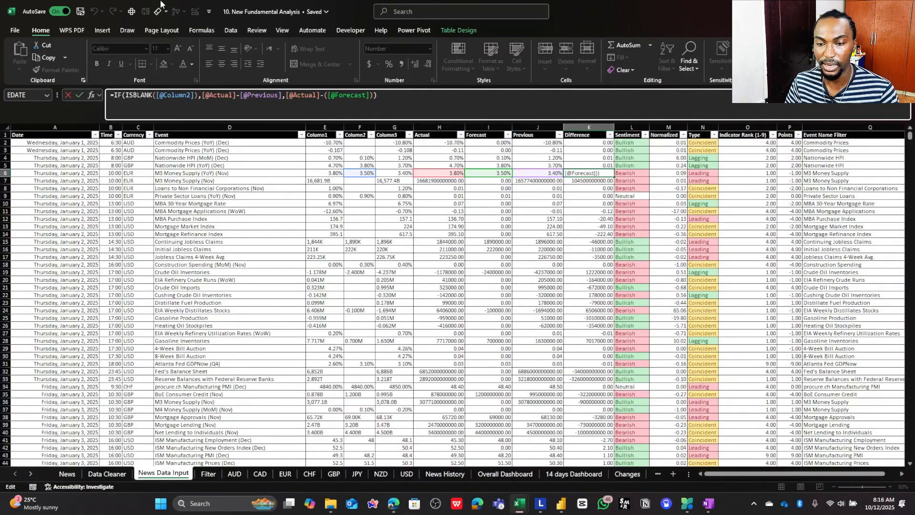
pyautogui.moveTo(126, 95); pyautogui.dragTo(199, 95)
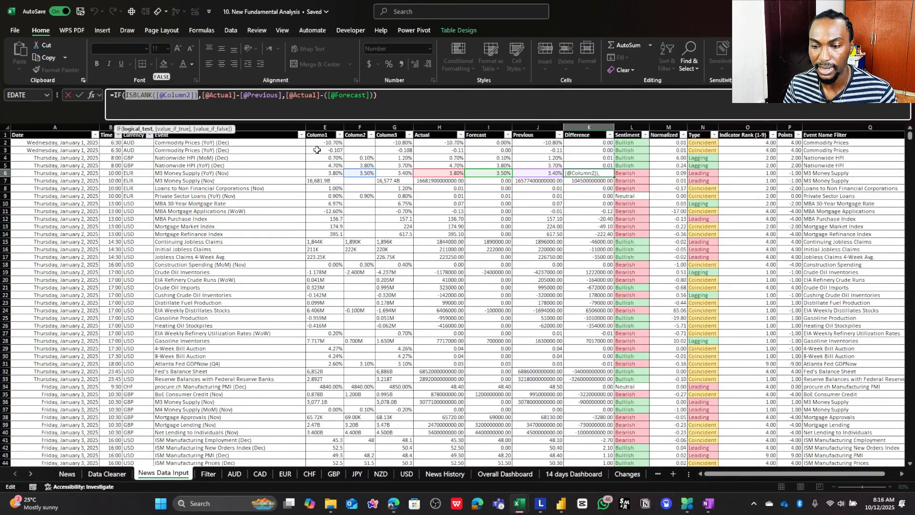
pyautogui.press('Escape')
pyautogui.click(353, 181)
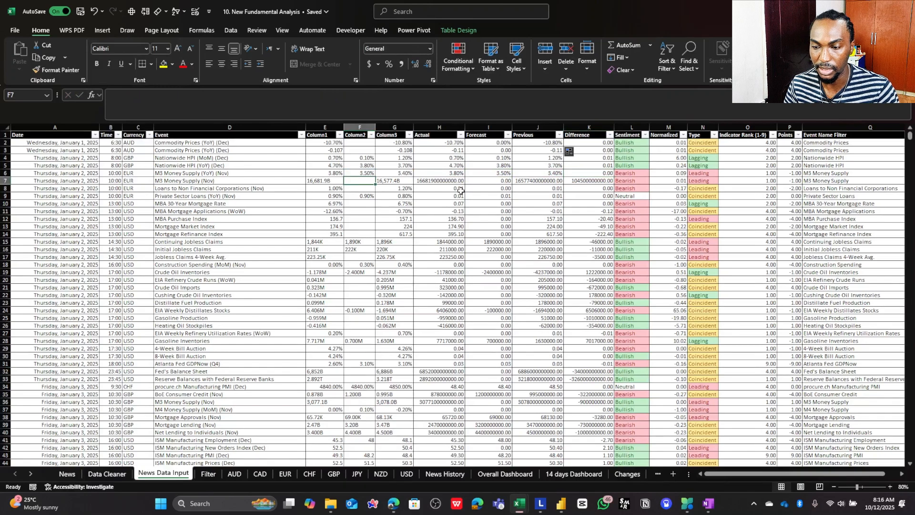
pyautogui.click(578, 181)
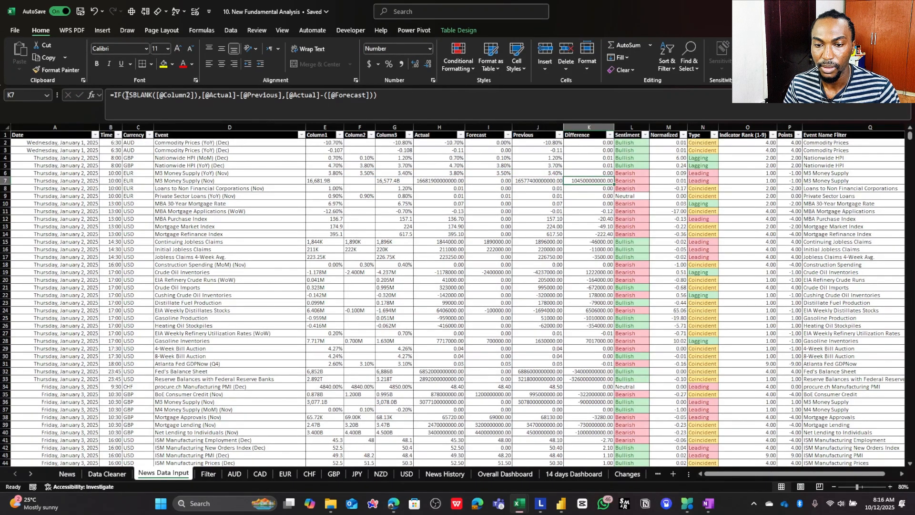
pyautogui.moveTo(125, 95); pyautogui.dragTo(195, 95)
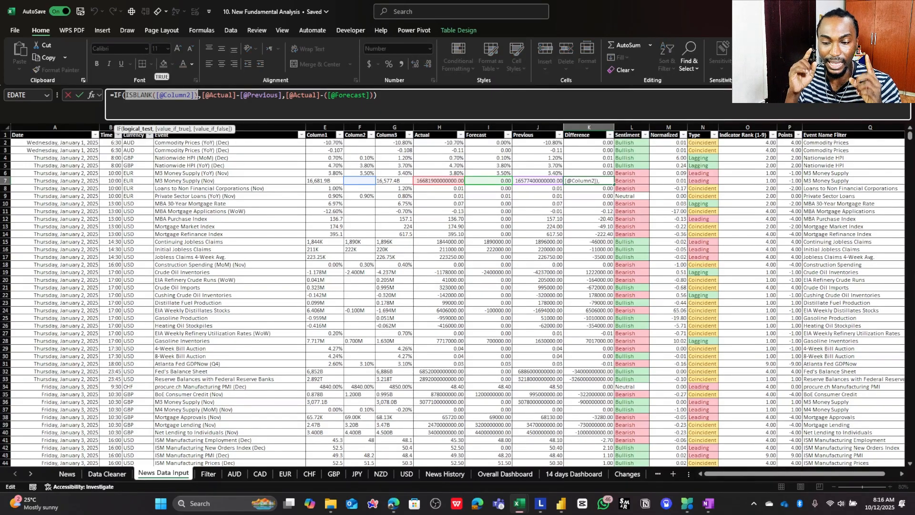
pyautogui.press('Return')
pyautogui.click(359, 181)
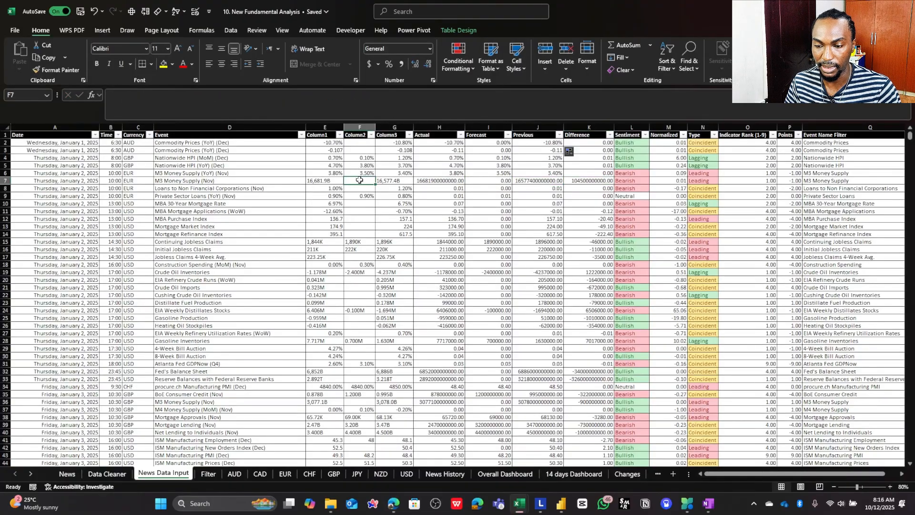
pyautogui.scroll(3, 366, 187)
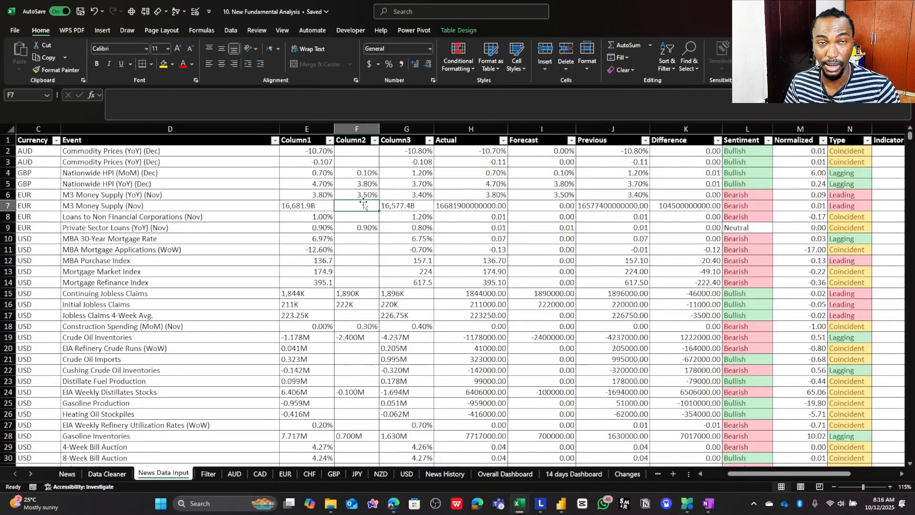
pyautogui.click(475, 207)
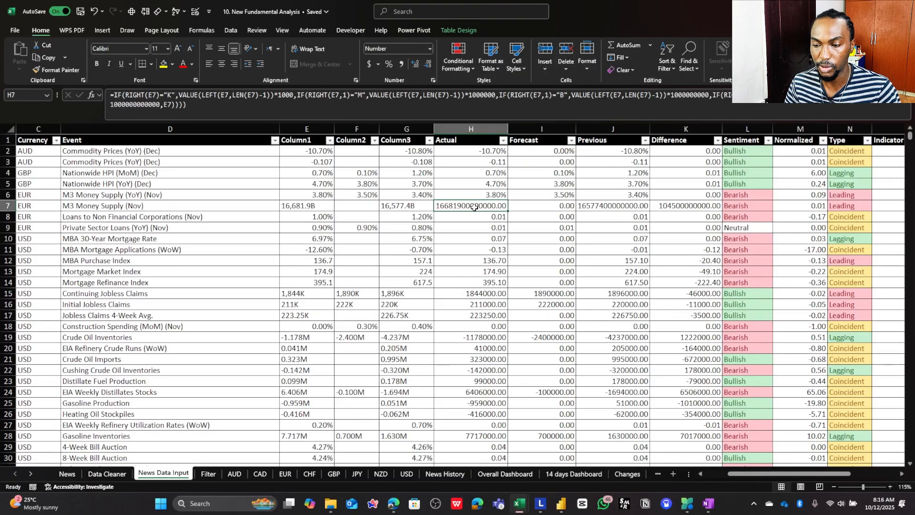
pyautogui.click(584, 208)
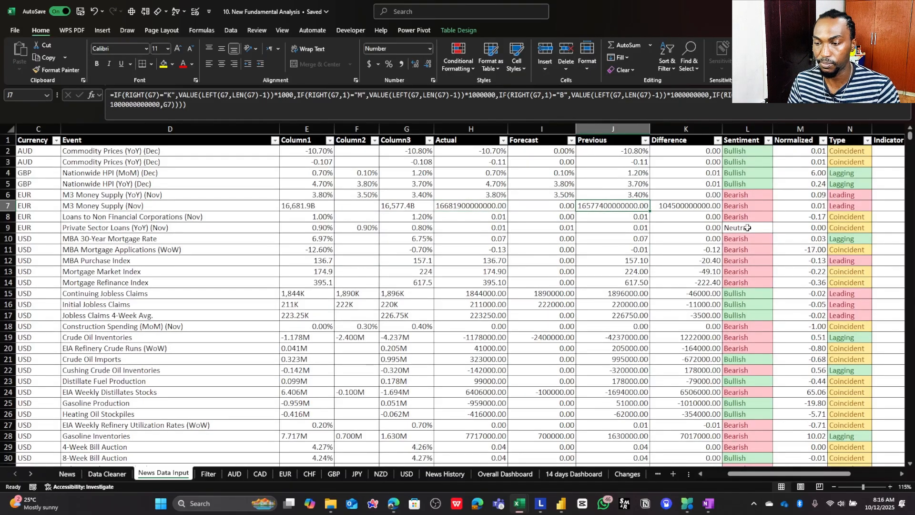
pyautogui.click(697, 205)
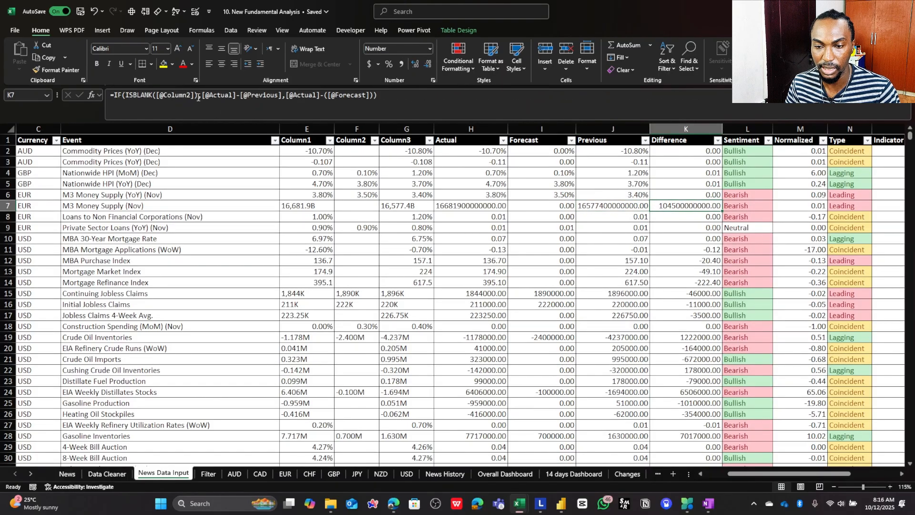
pyautogui.moveTo(203, 96); pyautogui.dragTo(283, 96)
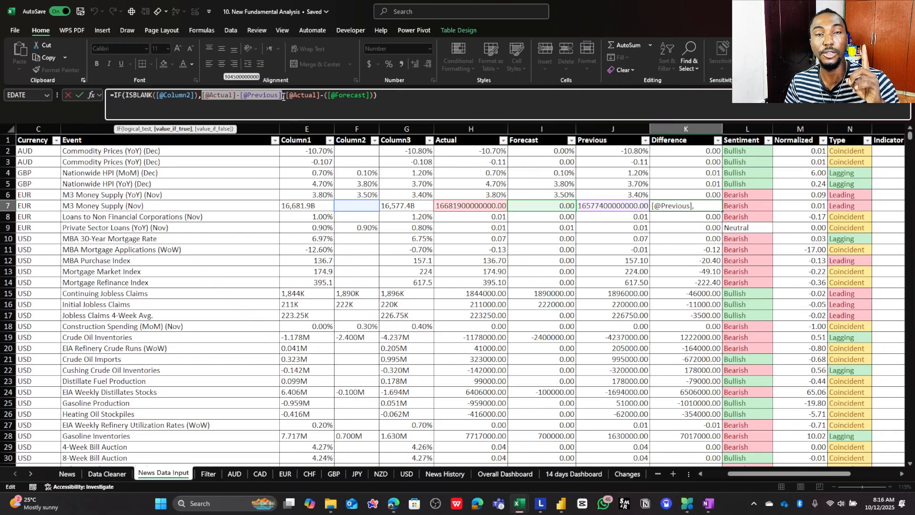
pyautogui.press('Escape')
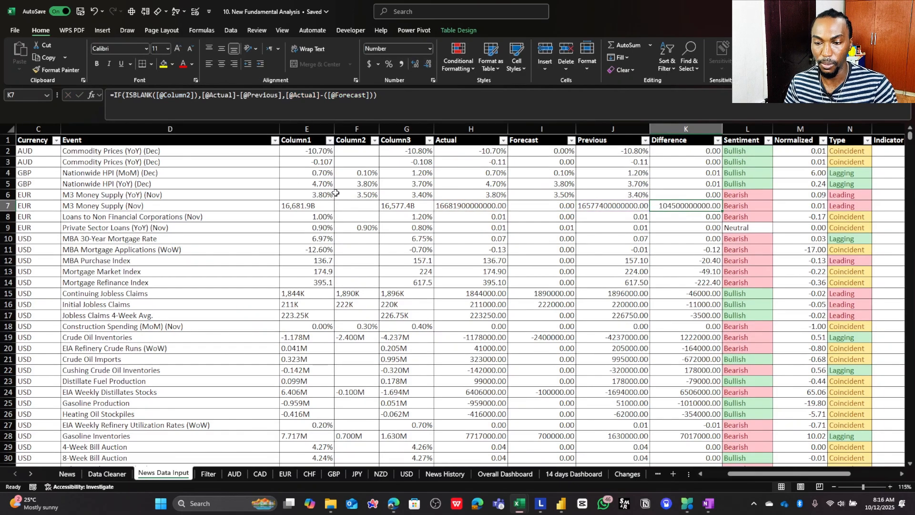
pyautogui.click(350, 204)
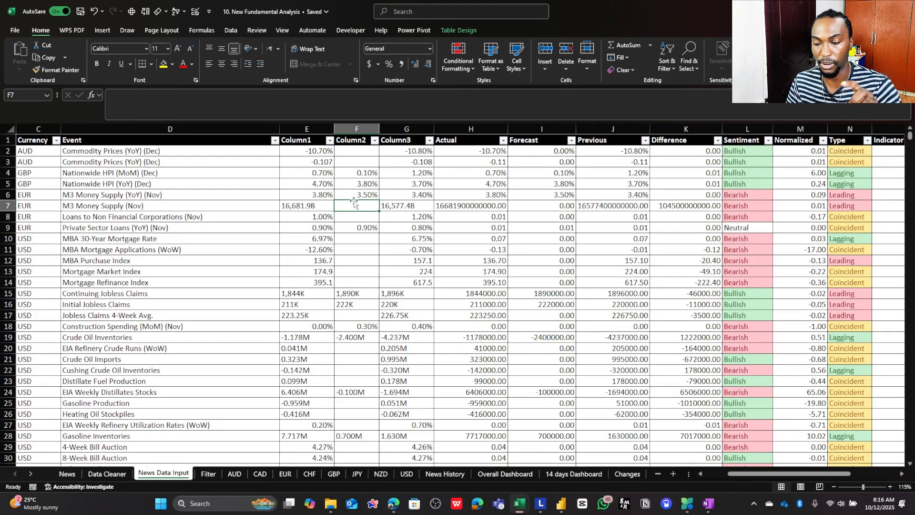
pyautogui.click(366, 294)
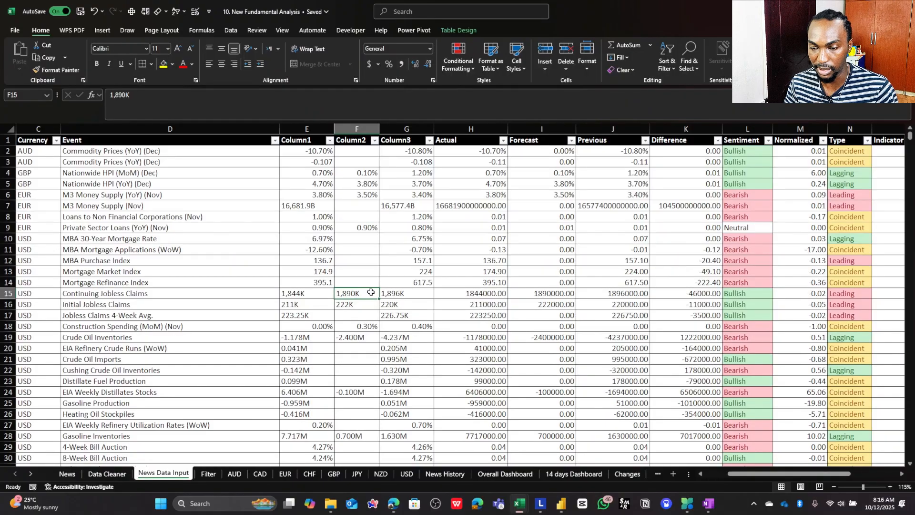
pyautogui.click(714, 295)
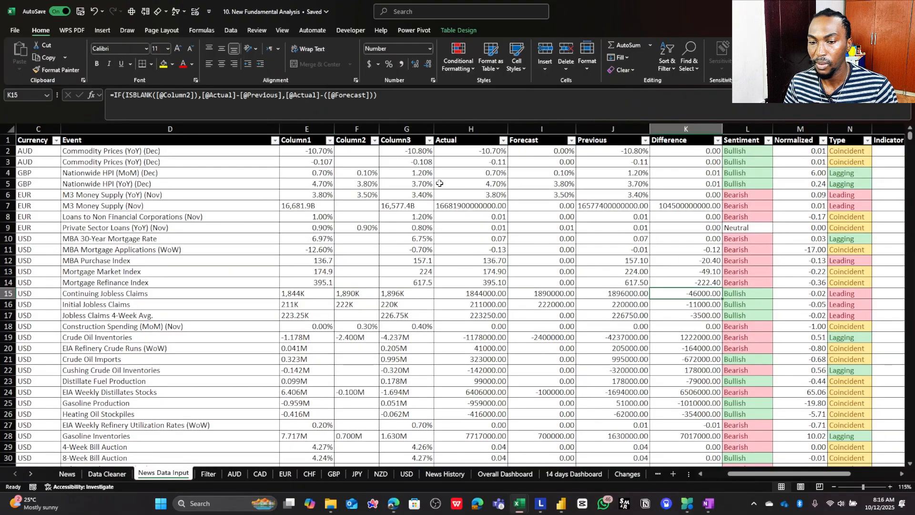
pyautogui.click(207, 96)
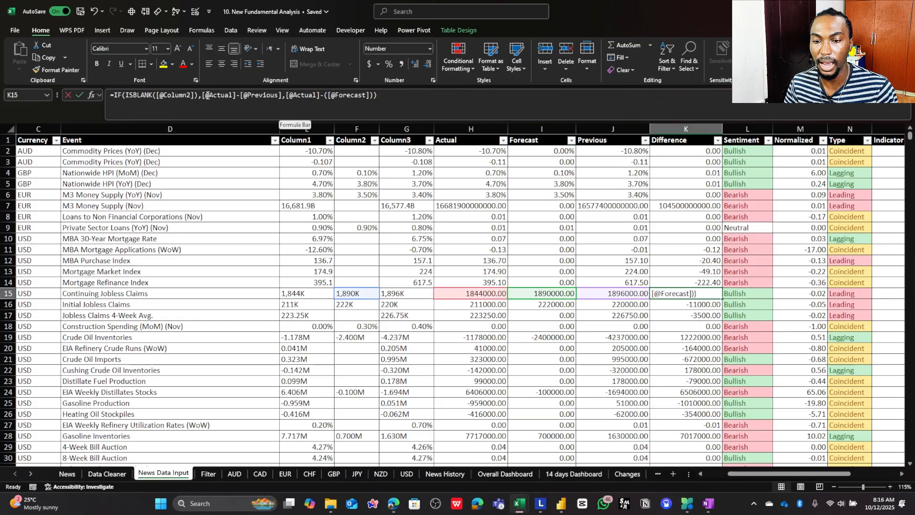
pyautogui.click(288, 95)
pyautogui.moveTo(288, 96); pyautogui.dragTo(368, 97)
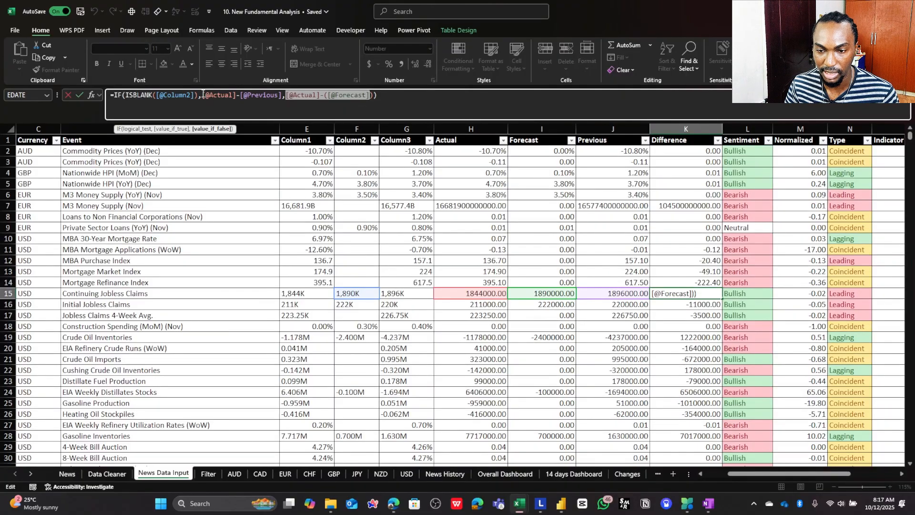
pyautogui.moveTo(203, 95); pyautogui.dragTo(266, 94)
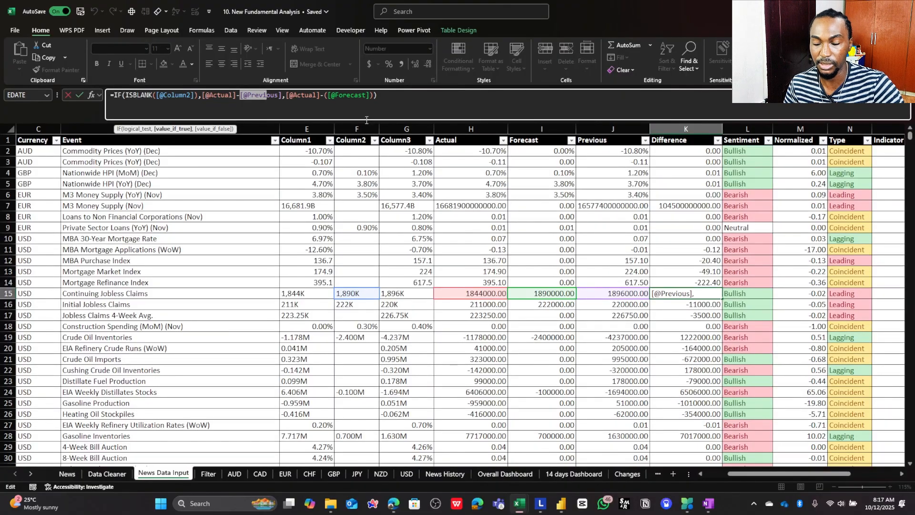
pyautogui.hotkey('ctrl', 'Return')
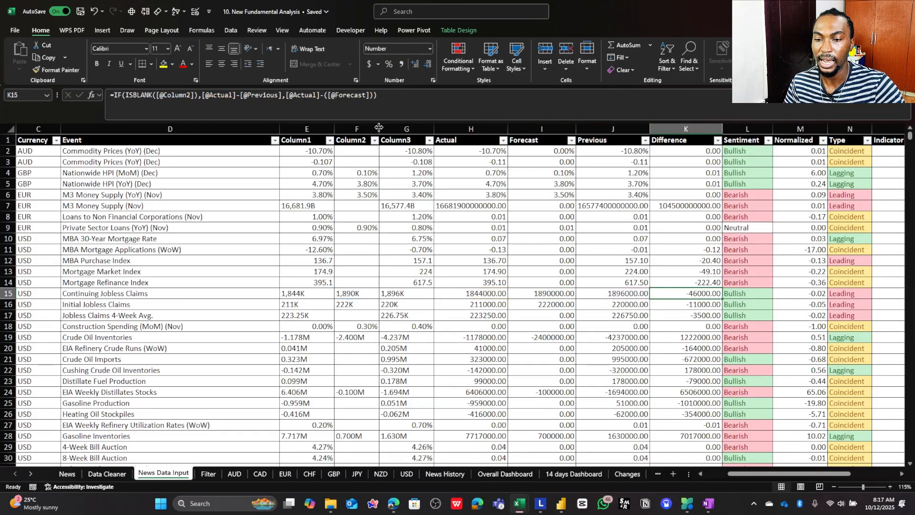
pyautogui.scroll(-3, 405, 187)
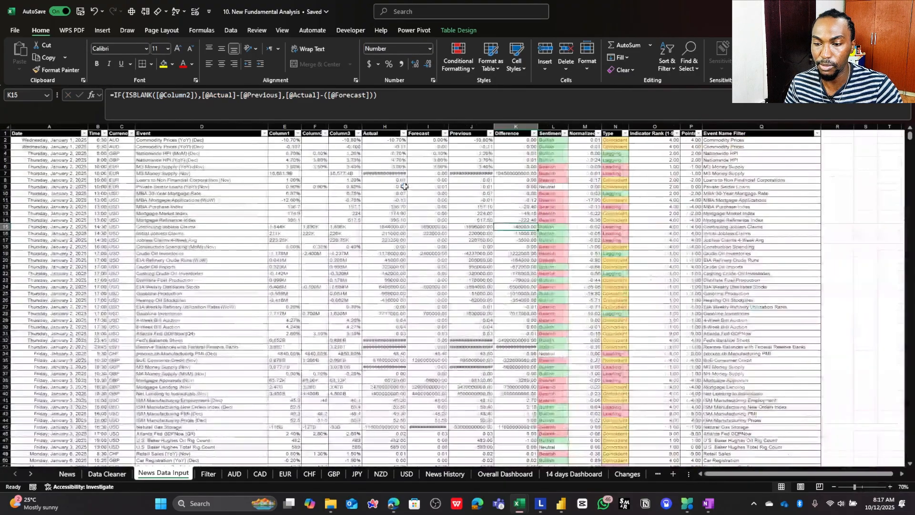
pyautogui.scroll(3, 405, 186)
pyautogui.click(294, 164)
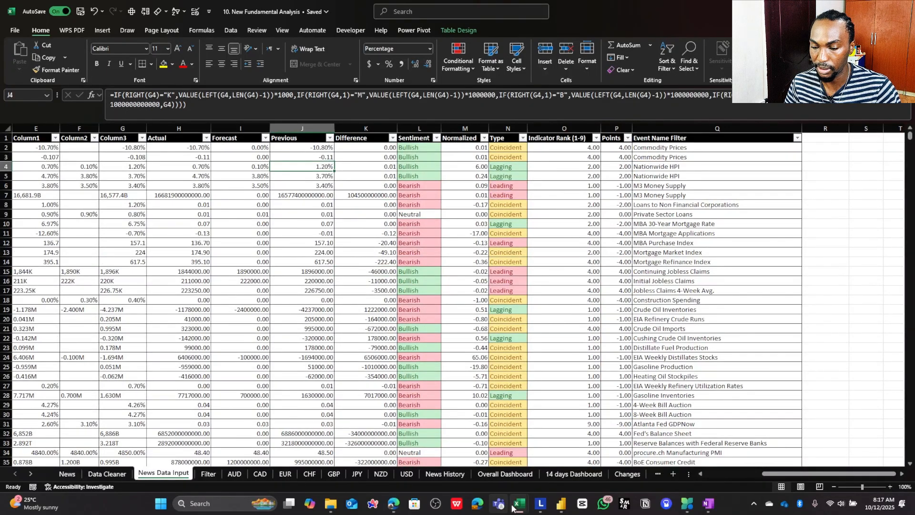
# - Switch to the Book1 workbook and format Sheet2 range A1:G164 as a table with headers, using the light style with a black header
pyautogui.moveTo(513, 509)
pyautogui.click(562, 460)
pyautogui.click(291, 157)
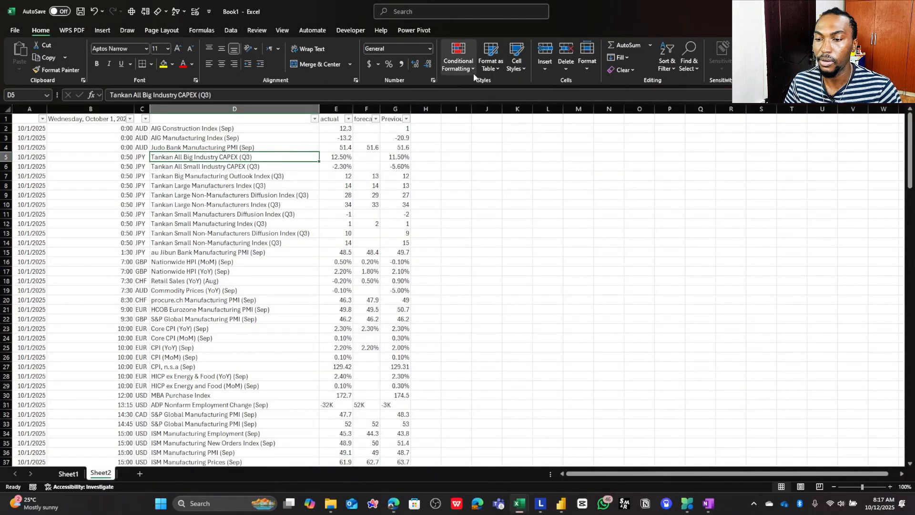
pyautogui.click(496, 57)
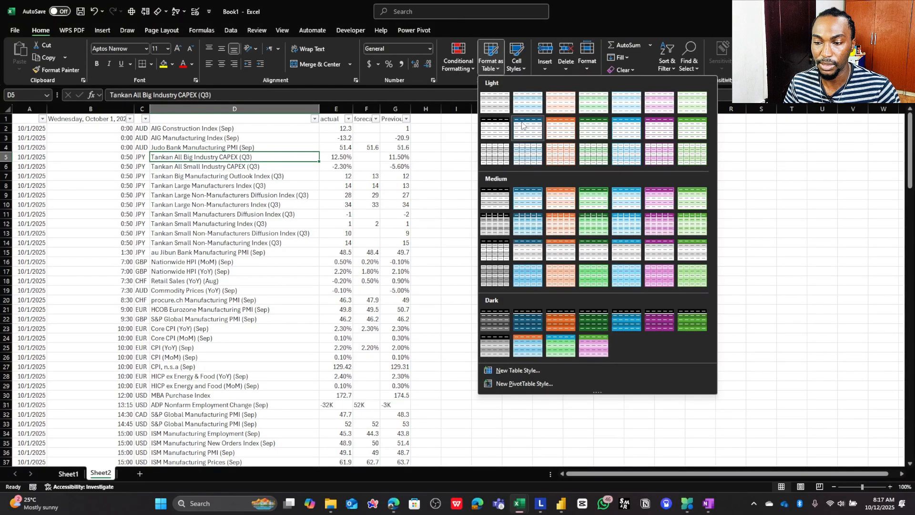
pyautogui.click(496, 127)
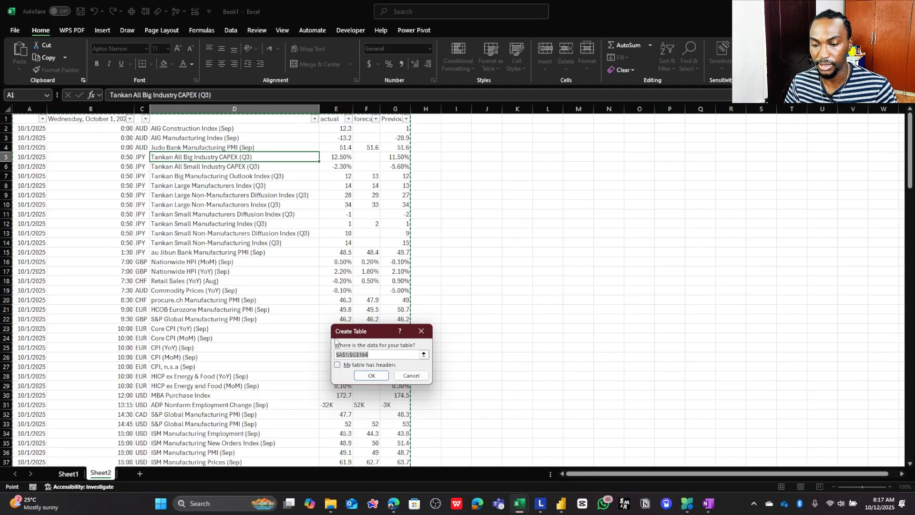
pyautogui.click(337, 365)
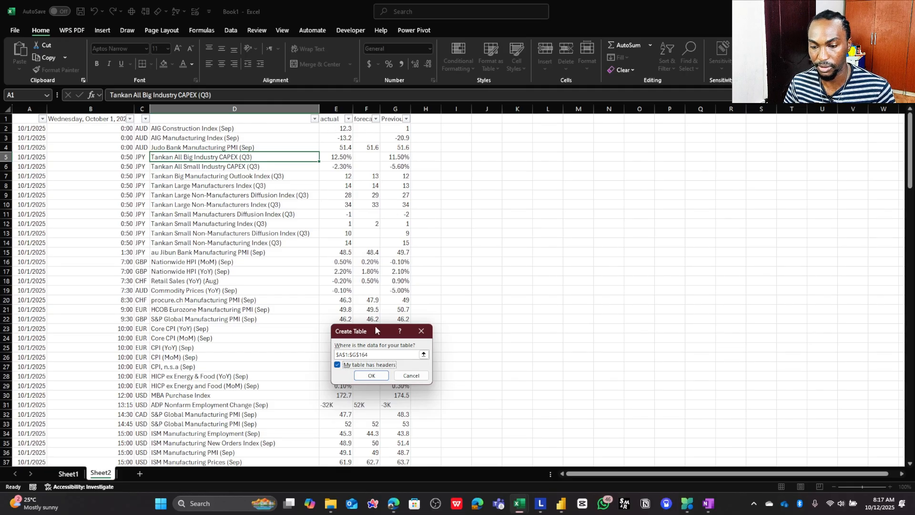
pyautogui.click(371, 376)
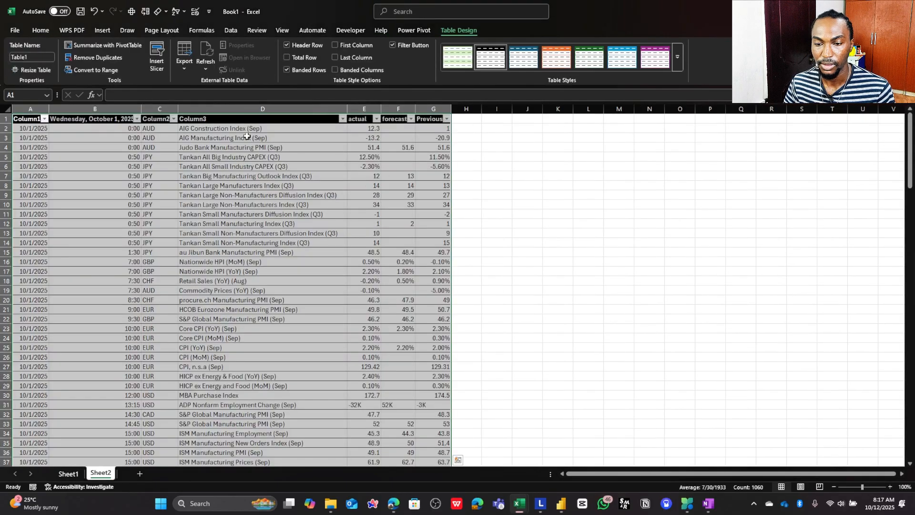
# - Clear the actual, forecast and Previous header names from E1:G1 of the new table
pyautogui.click(344, 146)
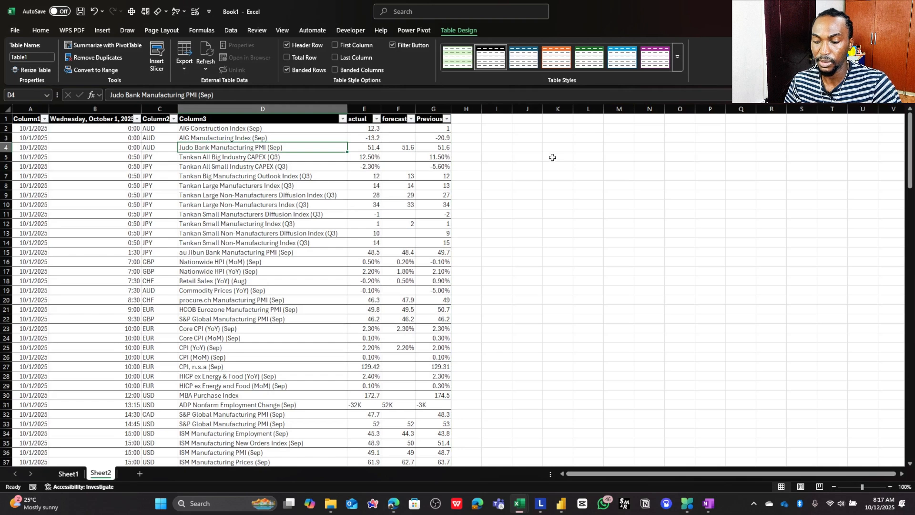
pyautogui.moveTo(359, 123); pyautogui.dragTo(445, 123)
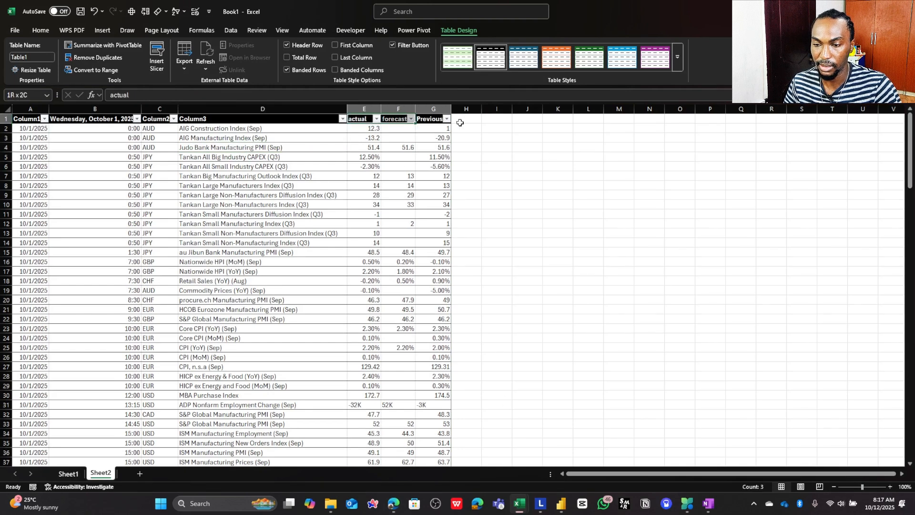
pyautogui.press('Delete')
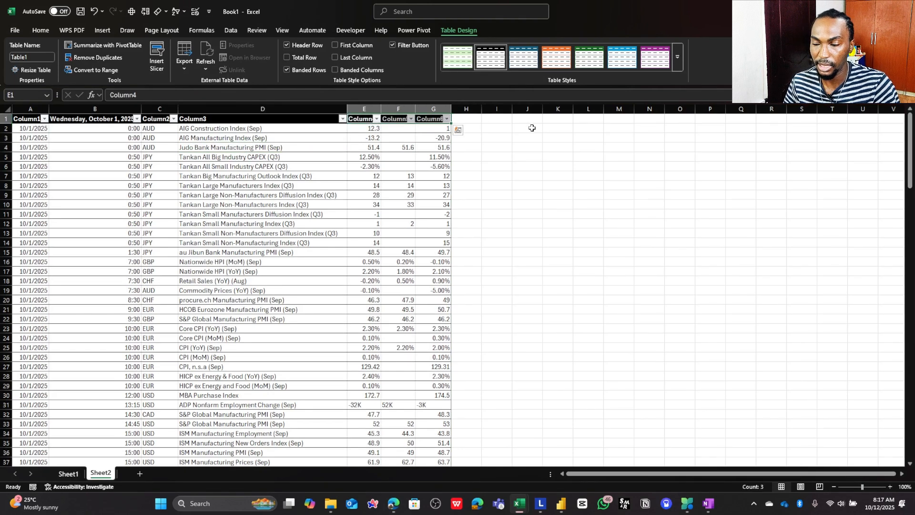
# - Restore, copy and clear the E1:G1 header names again, and try to reuse them at H1 from the clipboard history
pyautogui.hotkey('ctrl', 'z')
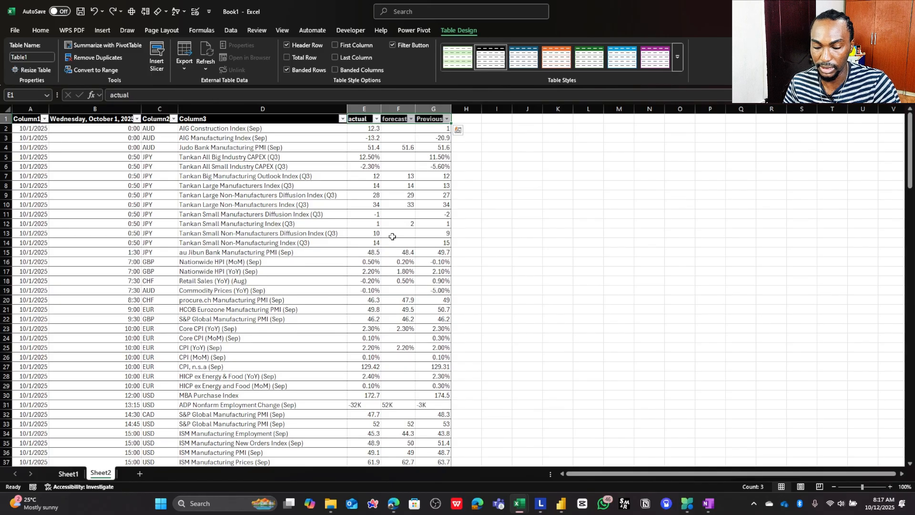
pyautogui.hotkey('ctrl', 'c')
pyautogui.press('Delete')
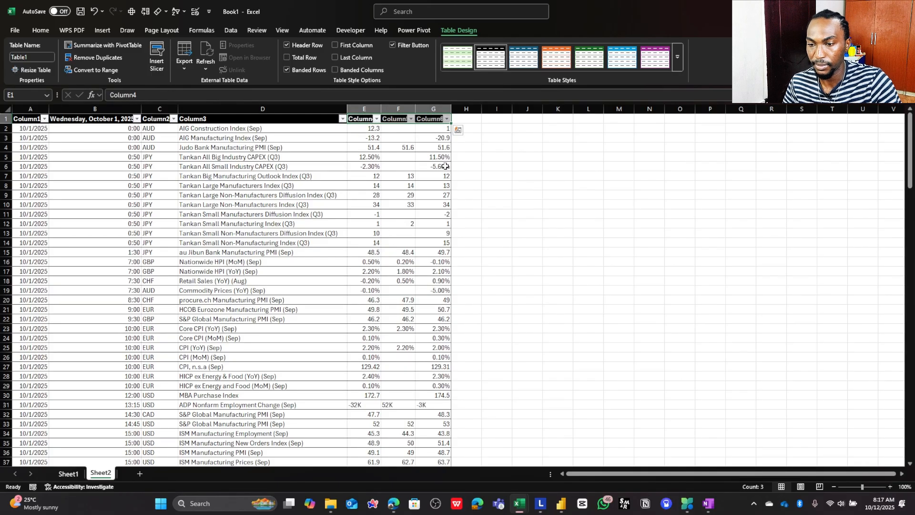
pyautogui.click(456, 118)
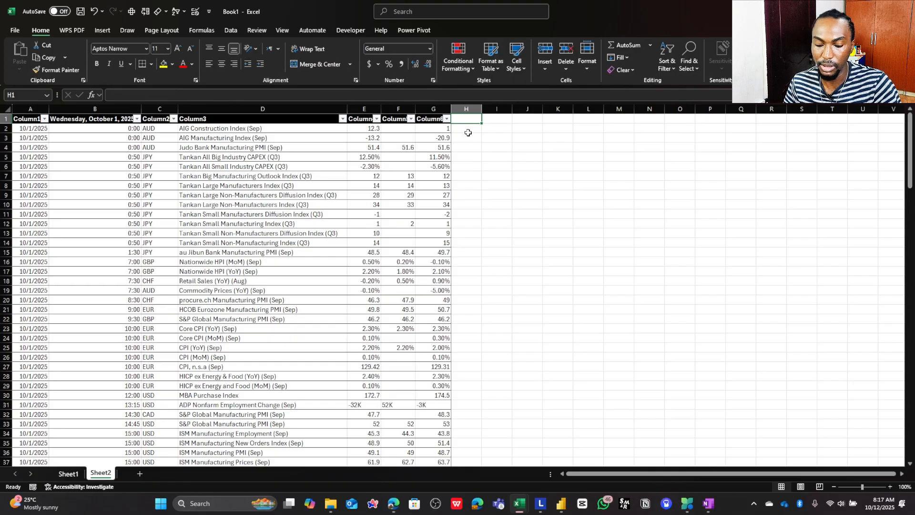
pyautogui.press('super+v')
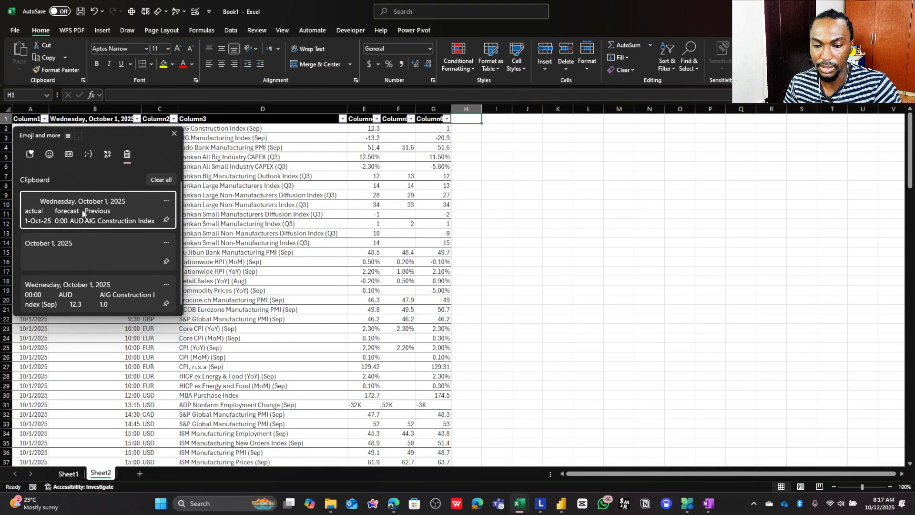
pyautogui.press('Escape')
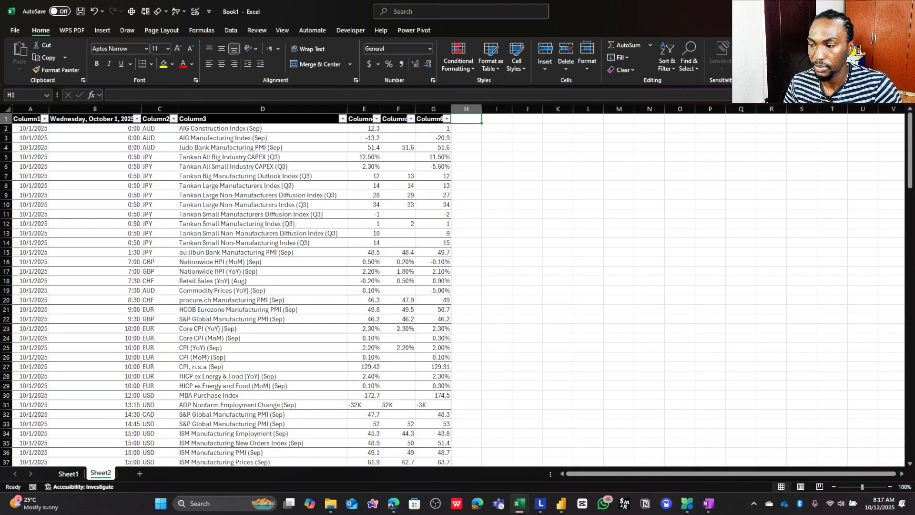
# - Copy the Actual, Forecast and Previous headers from H1:J1 of News Data Input and paste them at H1 of Book1's Sheet2
pyautogui.hotkey('alt', 'Tab')
pyautogui.moveTo(196, 139); pyautogui.dragTo(291, 139)
pyautogui.hotkey('ctrl', 'c')
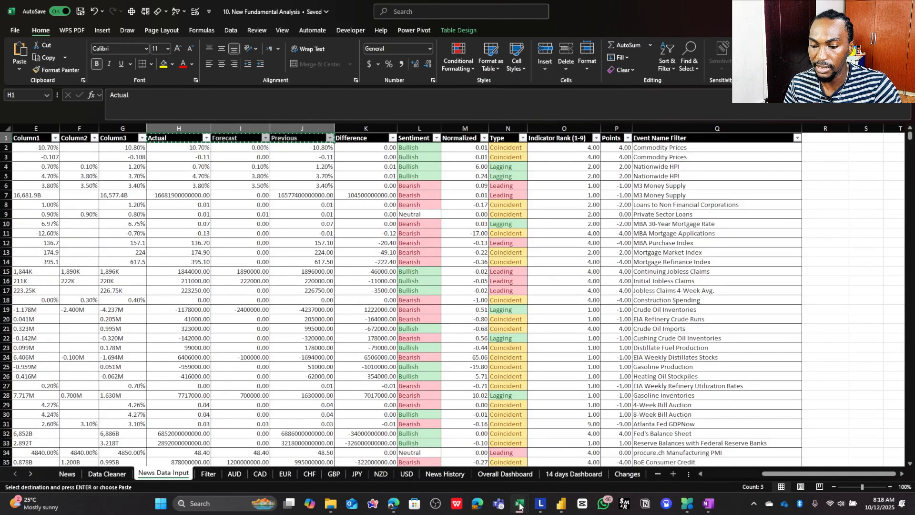
pyautogui.moveTo(520, 503)
pyautogui.click(579, 457)
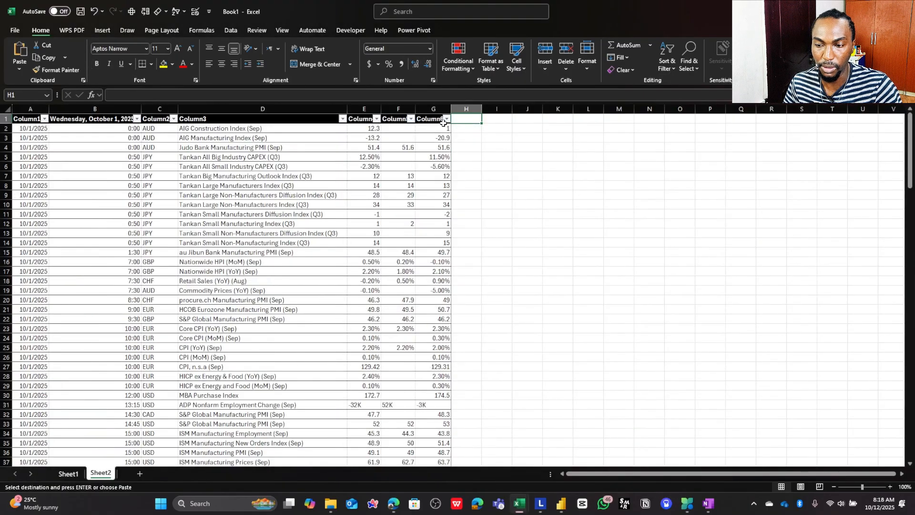
pyautogui.hotkey('ctrl', 'v')
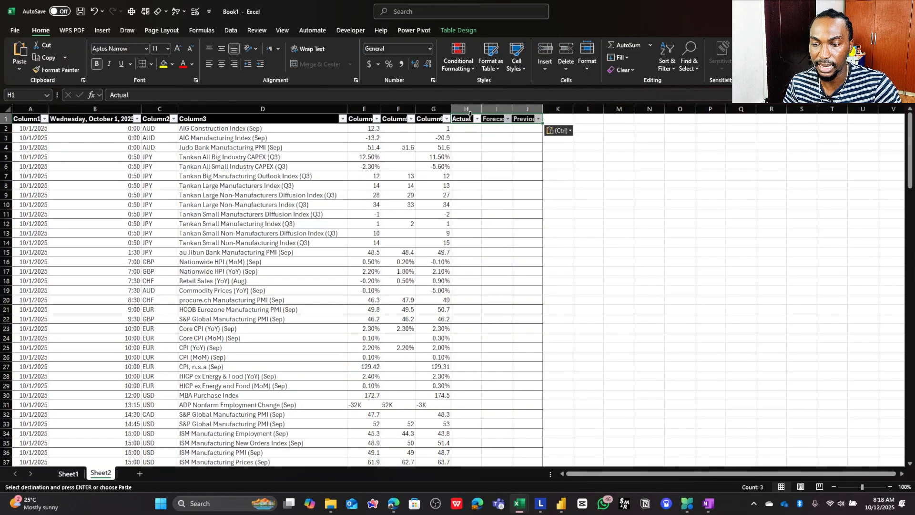
# - Autofit the widths of the Actual, Forecast and Previous columns H:J
pyautogui.moveTo(465, 147); pyautogui.dragTo(496, 147)
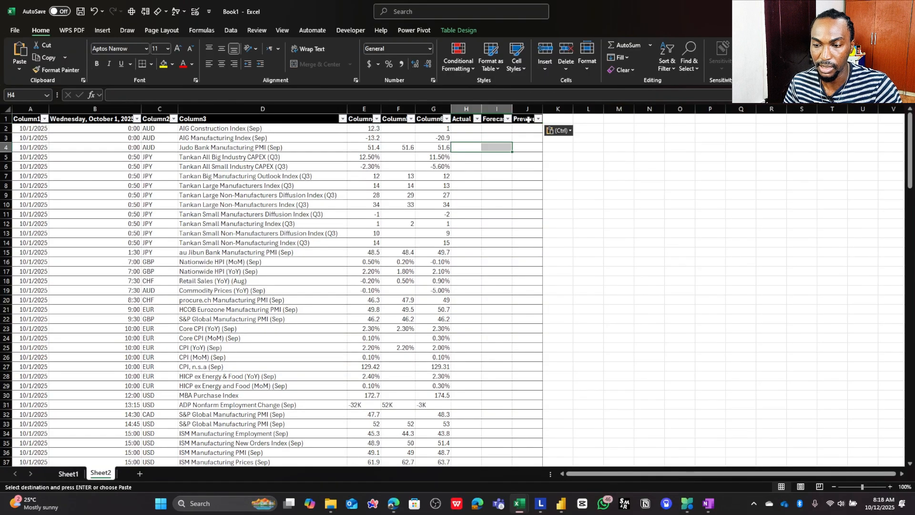
pyautogui.moveTo(527, 109); pyautogui.dragTo(465, 109)
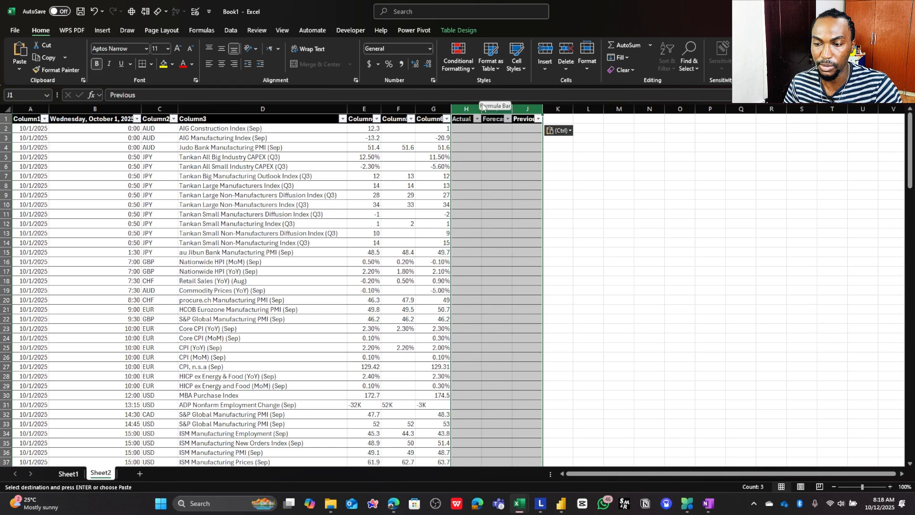
pyautogui.doubleClick(481, 109)
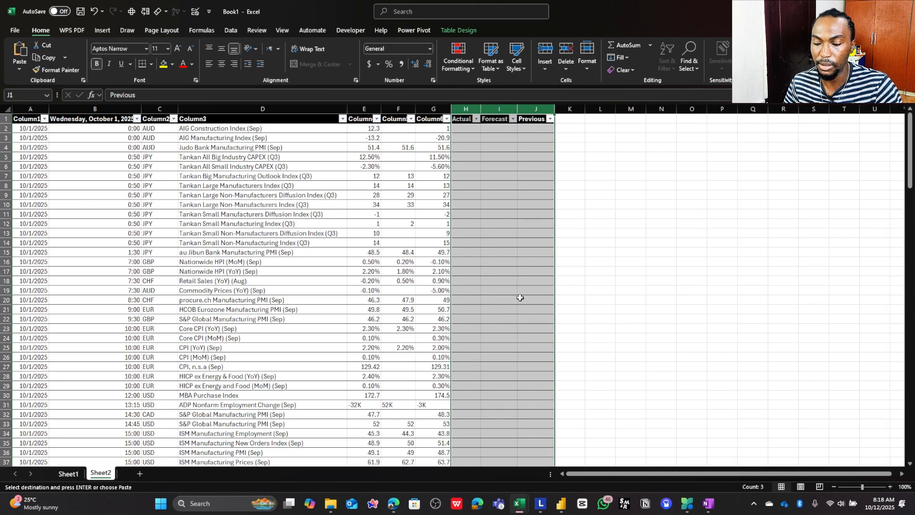
# - Copy the full suffix-conversion formula text from Actual cell H2 on News Data Input and leave that cell's editing mode
pyautogui.moveTo(523, 501)
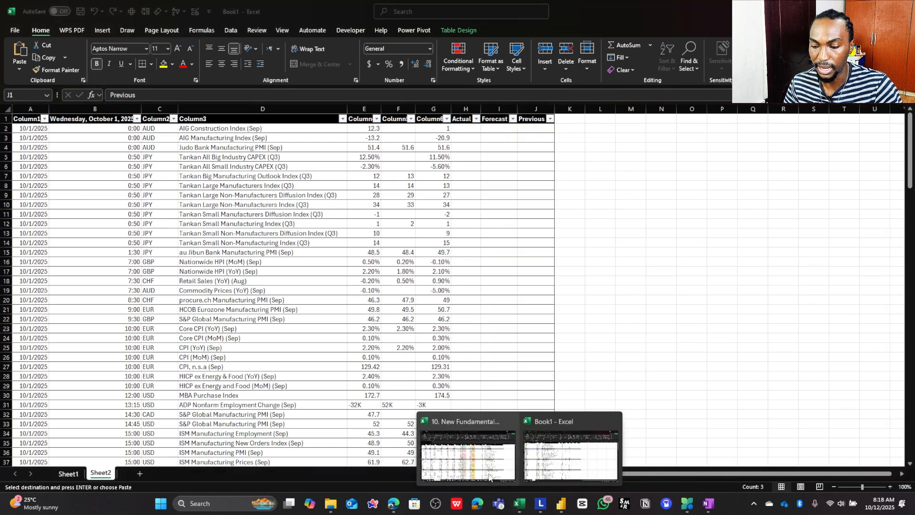
pyautogui.click(468, 453)
pyautogui.click(179, 147)
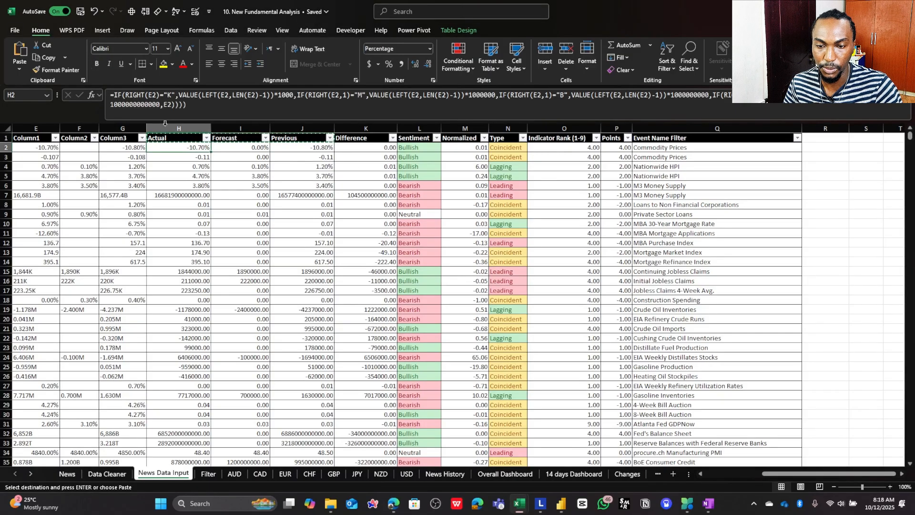
pyautogui.click(190, 100)
pyautogui.hotkey('ctrl', 'a')
pyautogui.hotkey('ctrl', 'c')
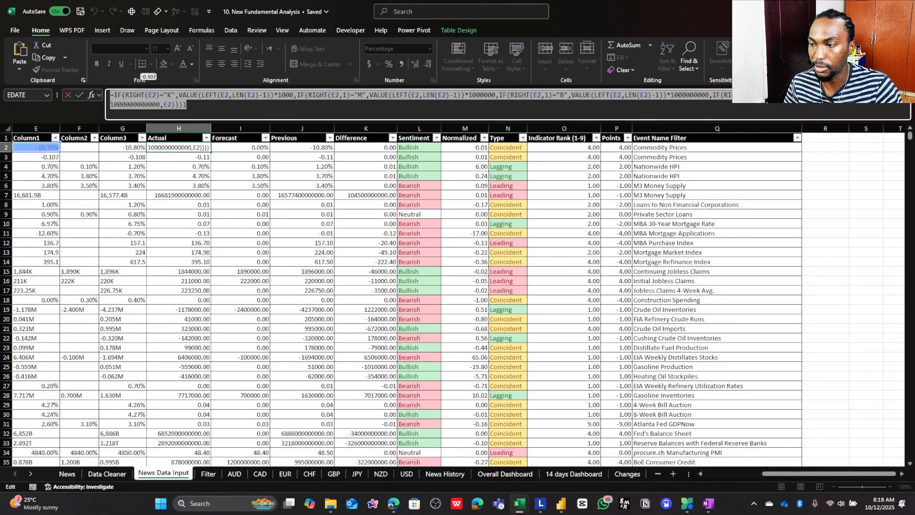
pyautogui.click(853, 10)
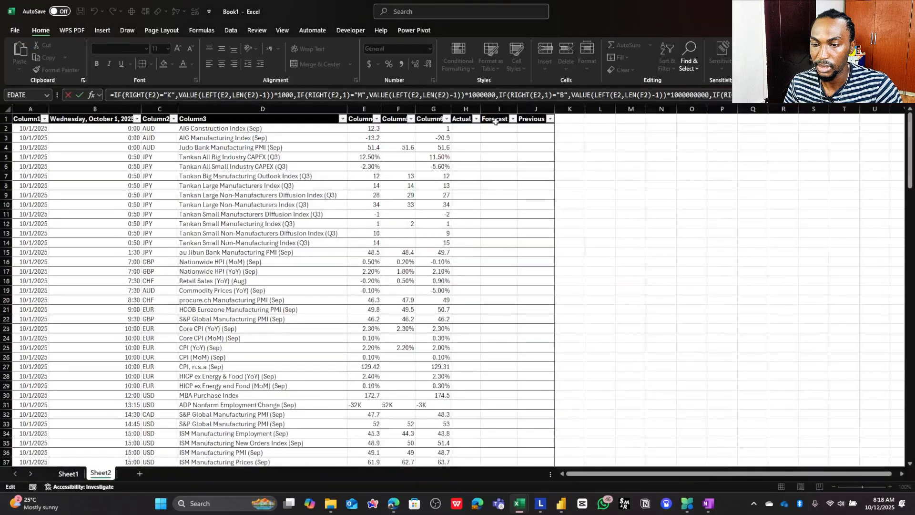
pyautogui.click(459, 127)
pyautogui.press('Escape')
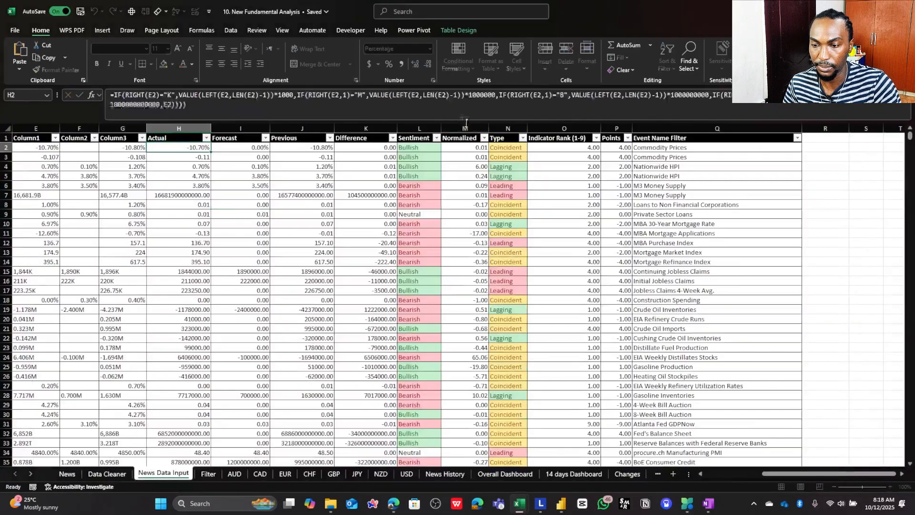
# - Enter the copied K/M/B/T suffix-conversion formula in H2 of Book1's Sheet2, filling the table's Actual column
pyautogui.click(853, 10)
pyautogui.click(467, 129)
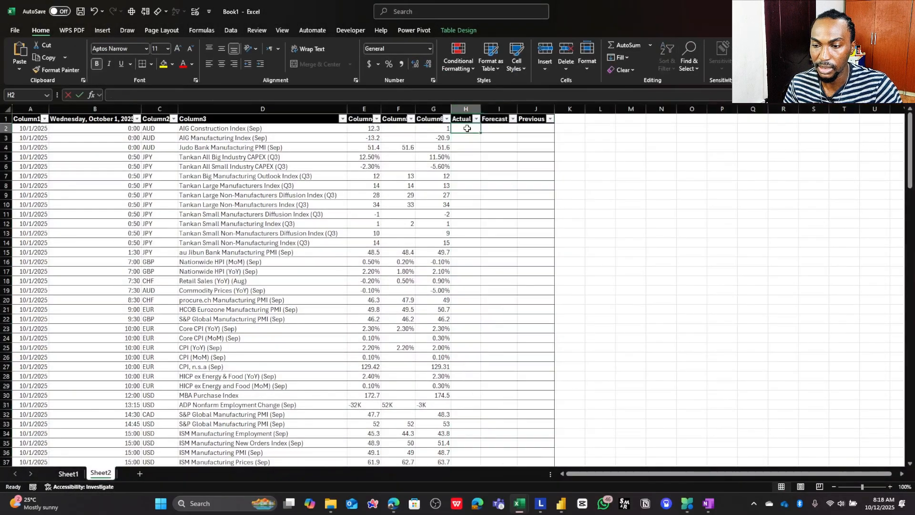
pyautogui.click(423, 100)
pyautogui.hotkey('ctrl', 'v')
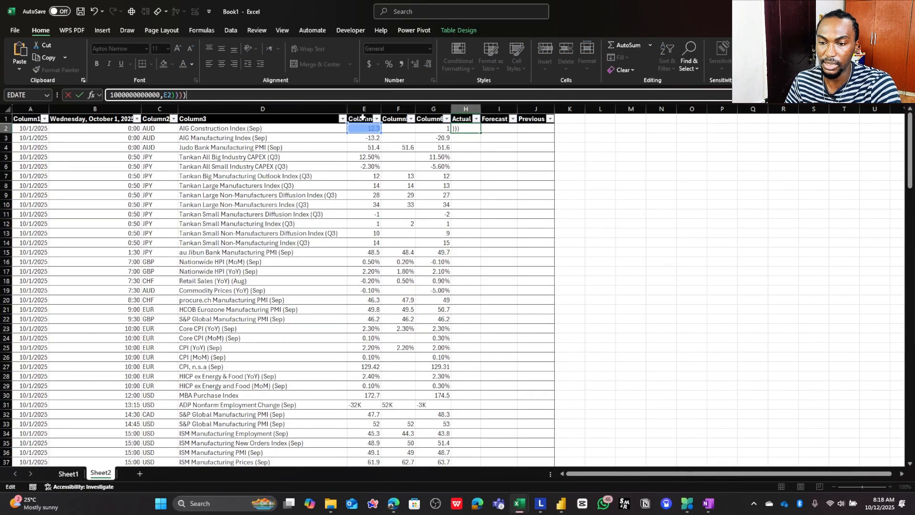
pyautogui.press('Return')
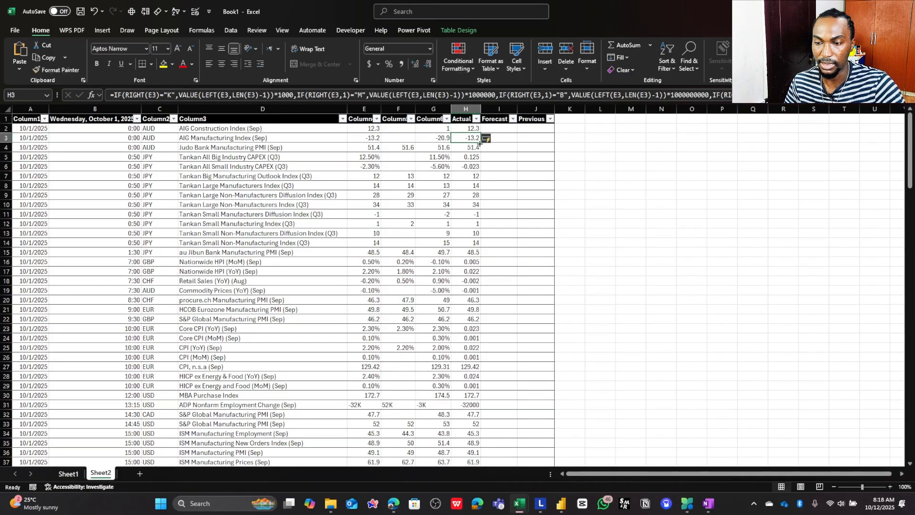
# - Extend the H2 formula across to I2:J2 and check the source cell that the Forecast formula in I2 references
pyautogui.click(470, 128)
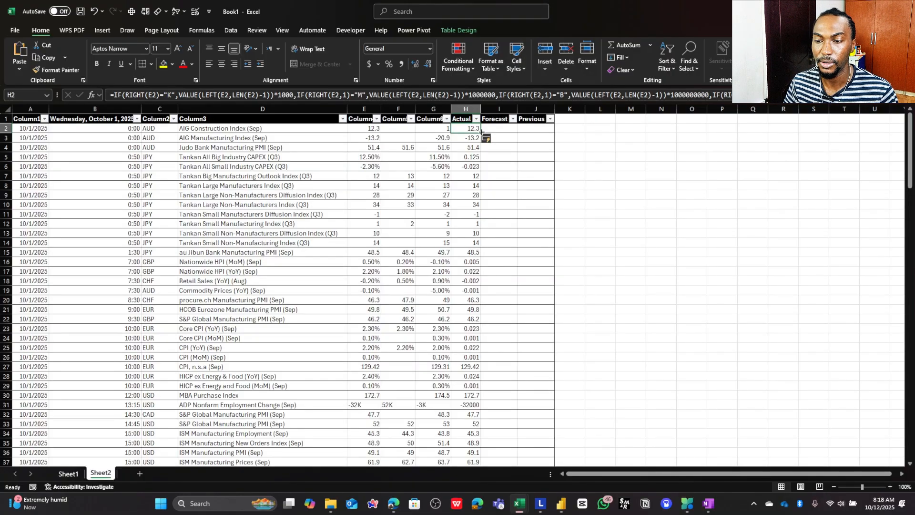
pyautogui.moveTo(481, 133); pyautogui.dragTo(540, 127)
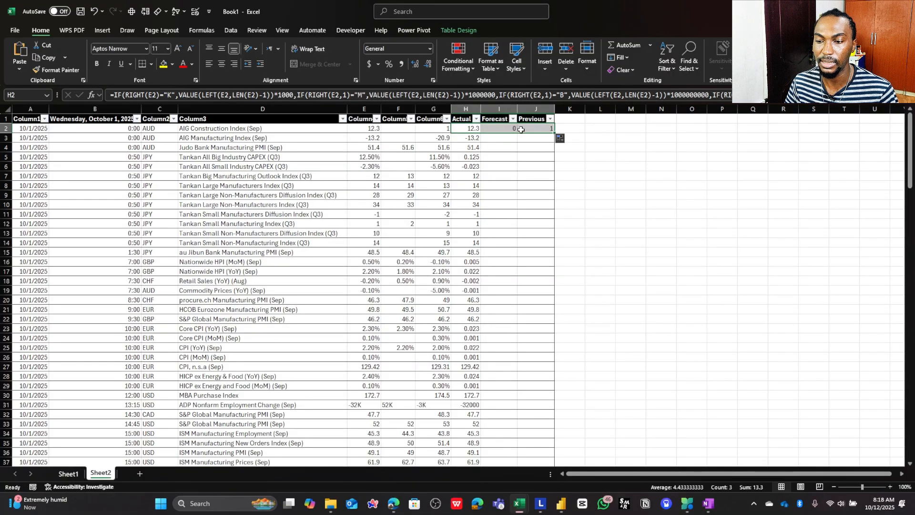
pyautogui.click(504, 130)
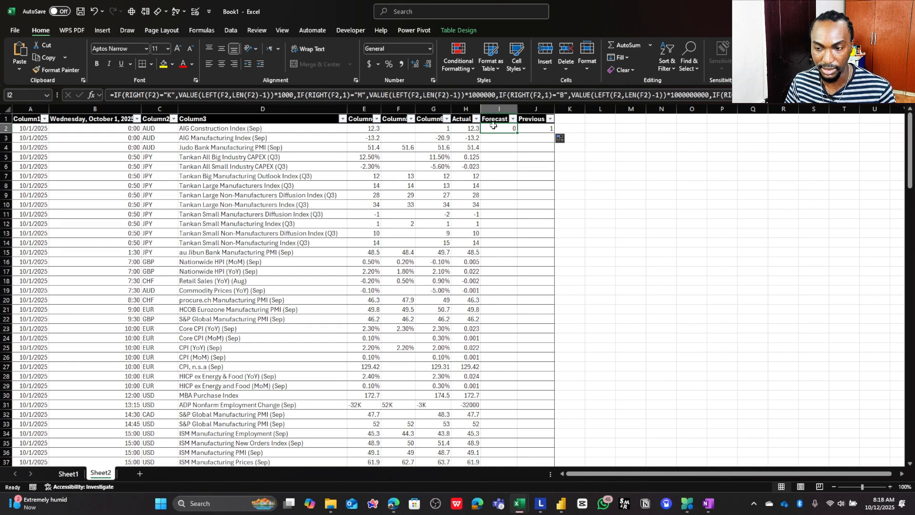
pyautogui.press('F2')
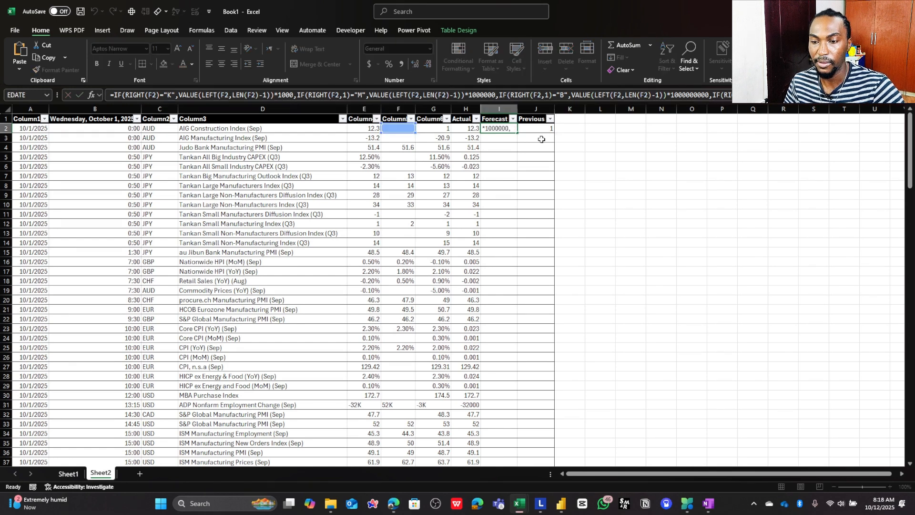
pyautogui.press('Escape')
# - Fill the I2:J2 conversion formulas down the Forecast and Previous columns of the table
pyautogui.moveTo(512, 129); pyautogui.dragTo(546, 130)
pyautogui.click(511, 127)
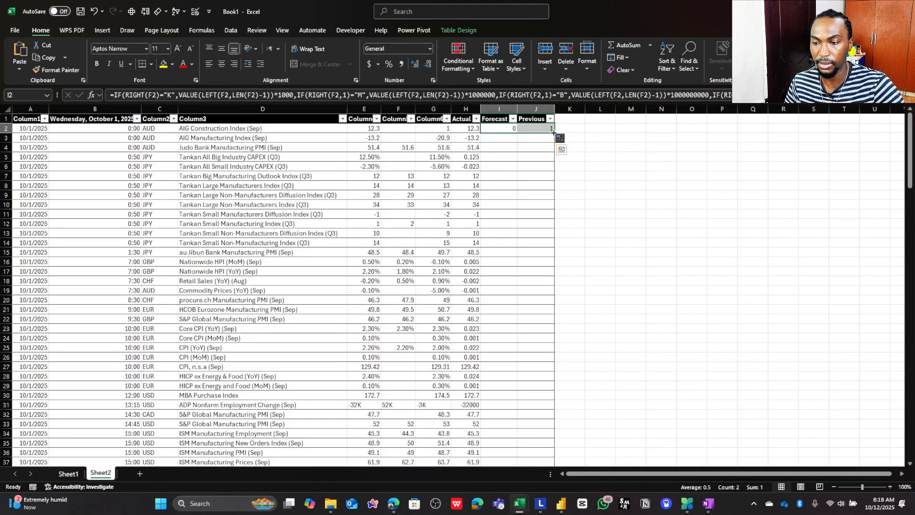
pyautogui.doubleClick(554, 132)
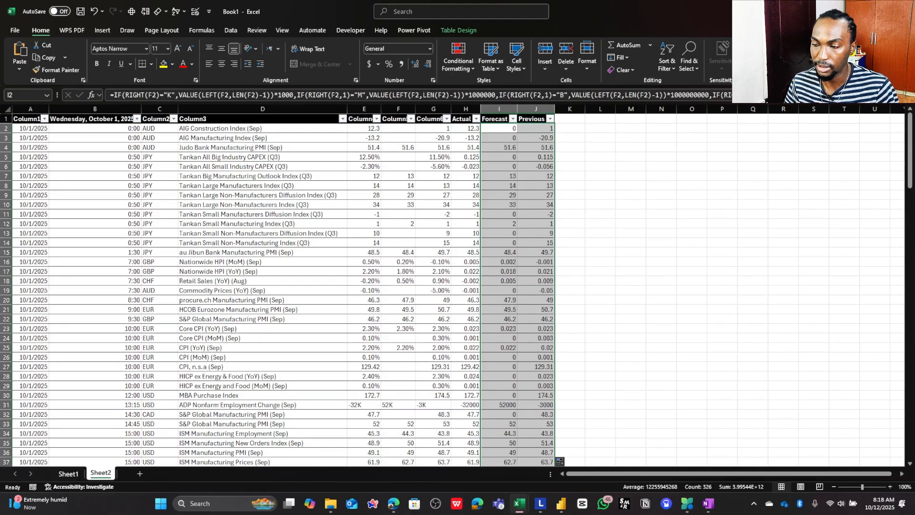
# - Arrange the New Fundamental Analysis workbook side by side with the Book1 workbook
pyautogui.click(881, 11)
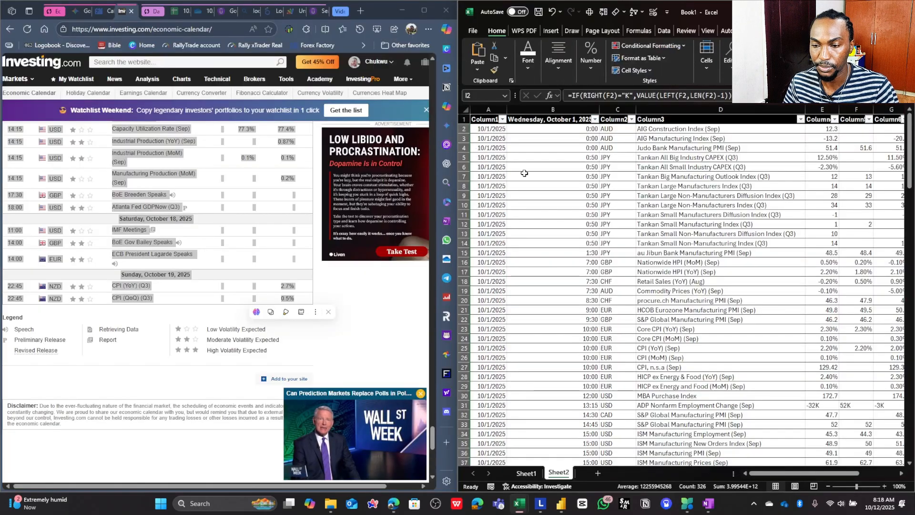
pyautogui.click(511, 157)
pyautogui.moveTo(520, 504)
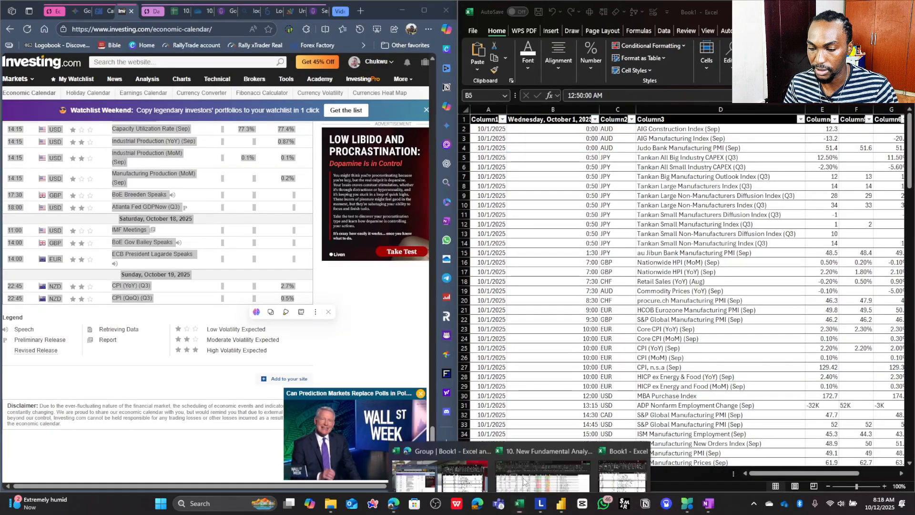
pyautogui.click(537, 458)
pyautogui.press('super+Left')
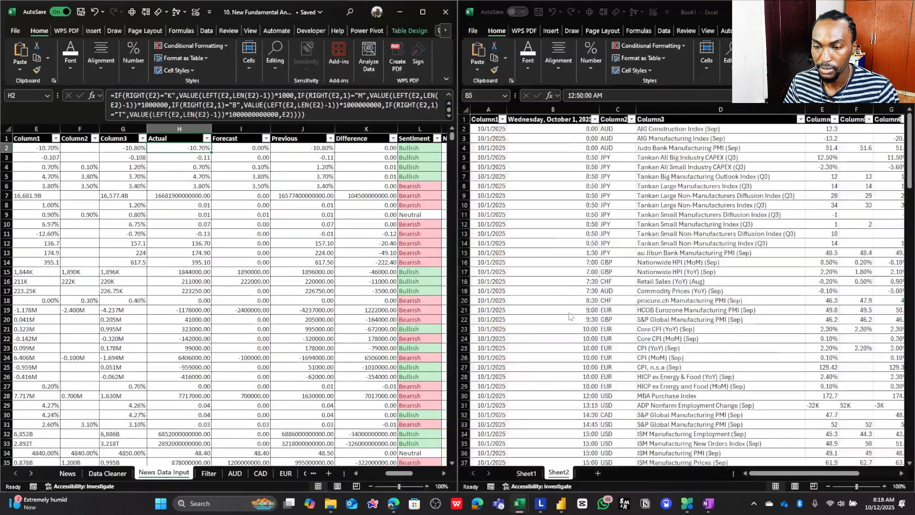
pyautogui.click(360, 142)
pyautogui.click(359, 147)
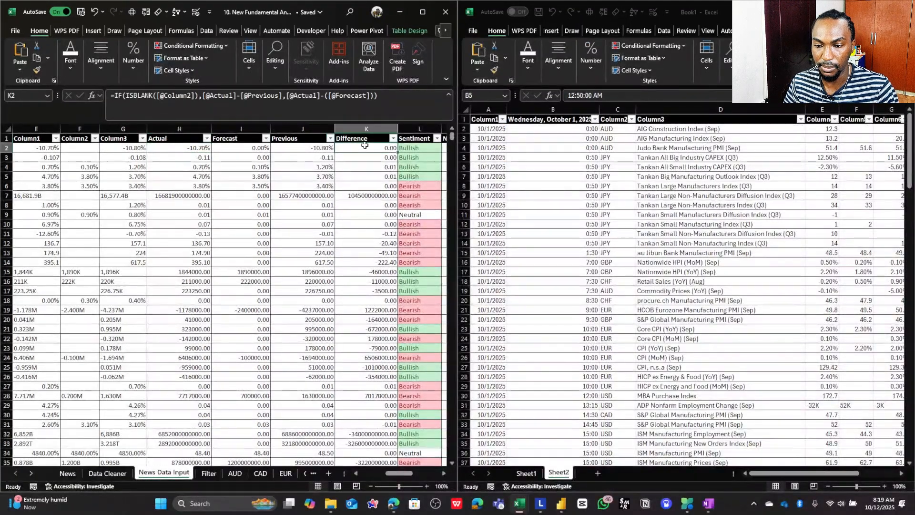
pyautogui.moveTo(379, 95); pyautogui.dragTo(108, 90)
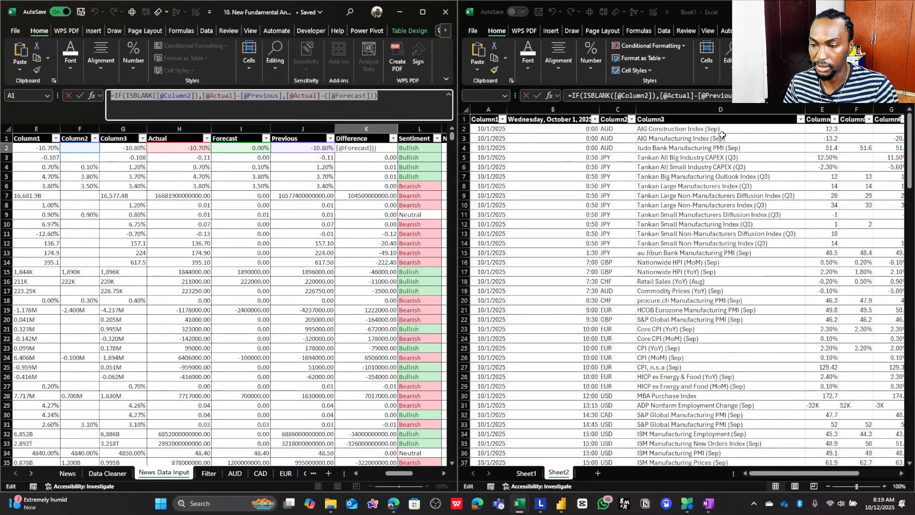
pyautogui.press('Escape')
pyautogui.click(698, 129)
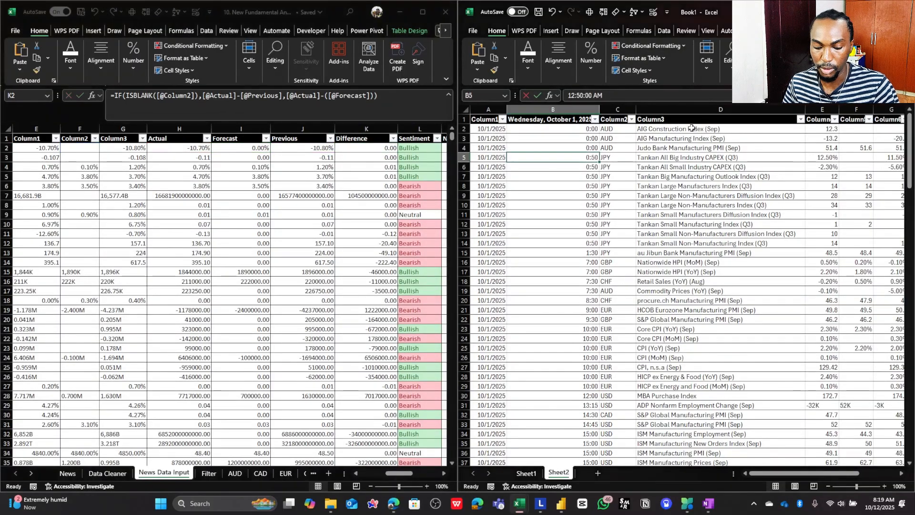
pyautogui.hscroll(2, 673, 127)
pyautogui.hscroll(5, 673, 127)
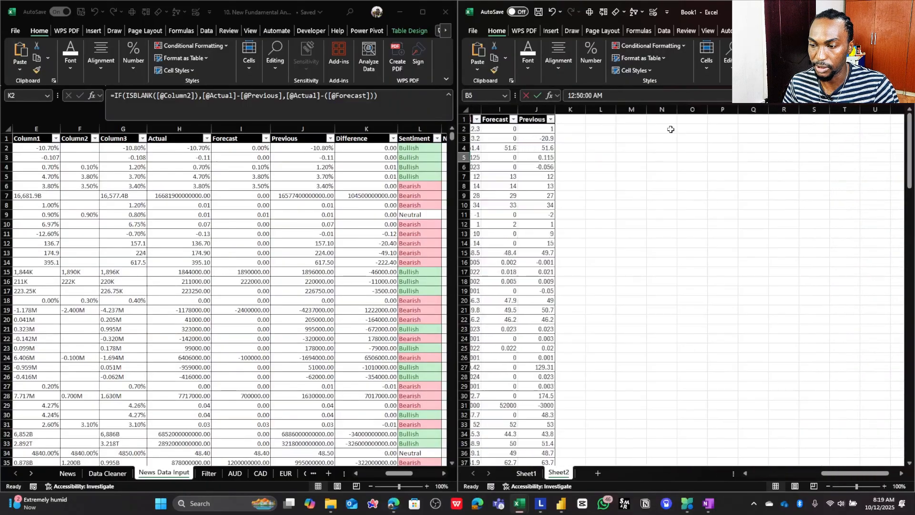
pyautogui.hscroll(-3, 653, 126)
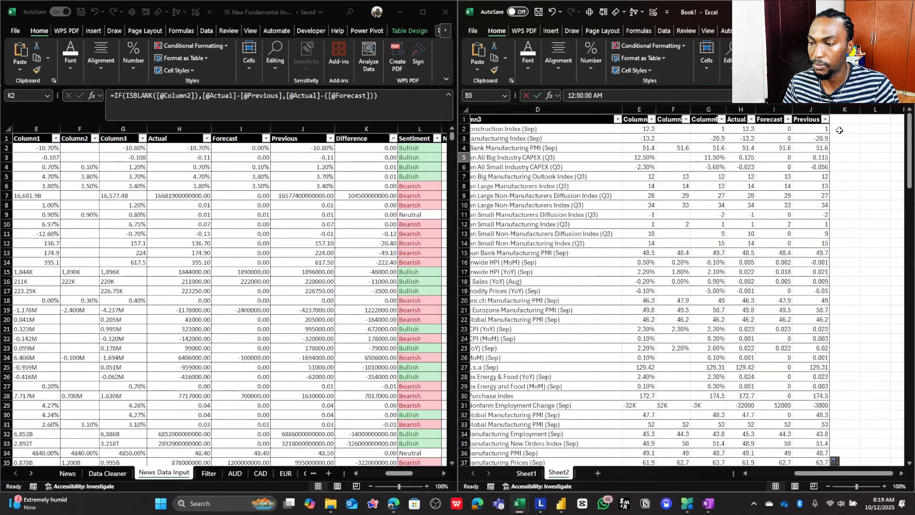
pyautogui.click(840, 130)
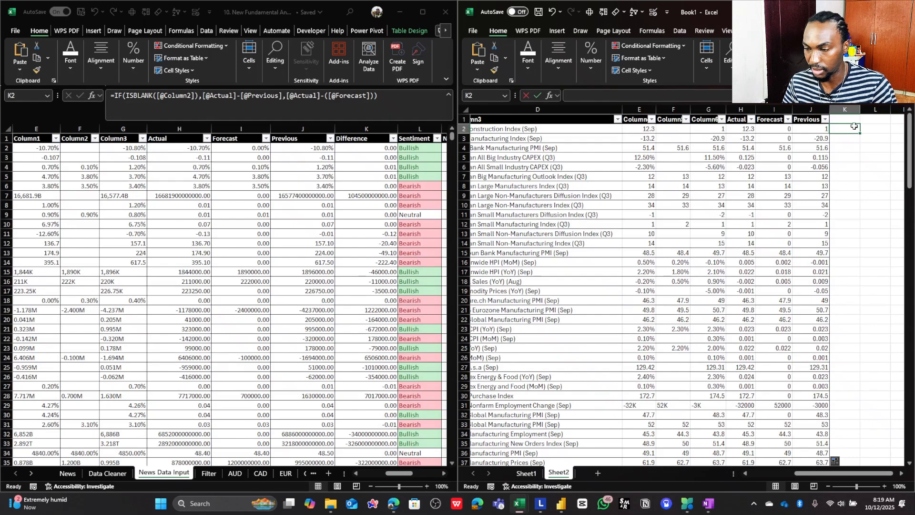
pyautogui.click(623, 94)
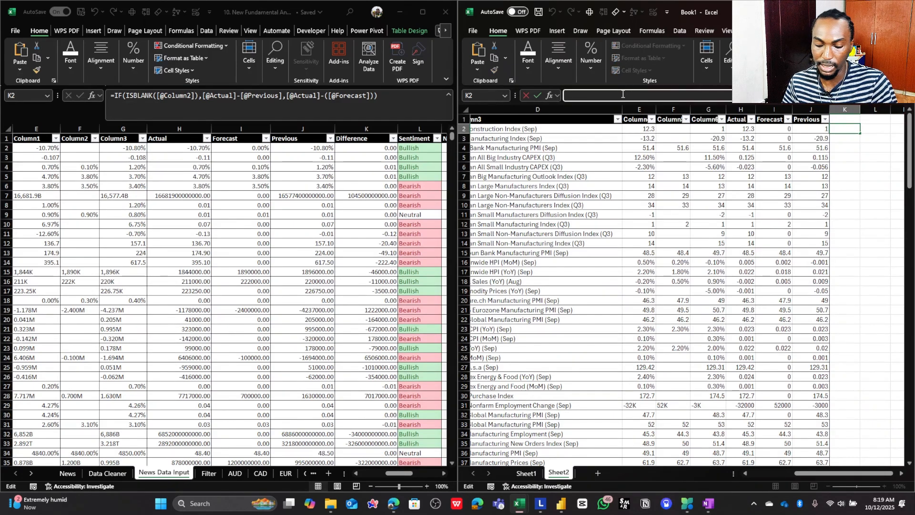
pyautogui.hotkey('ctrl', 'v')
pyautogui.press('Return')
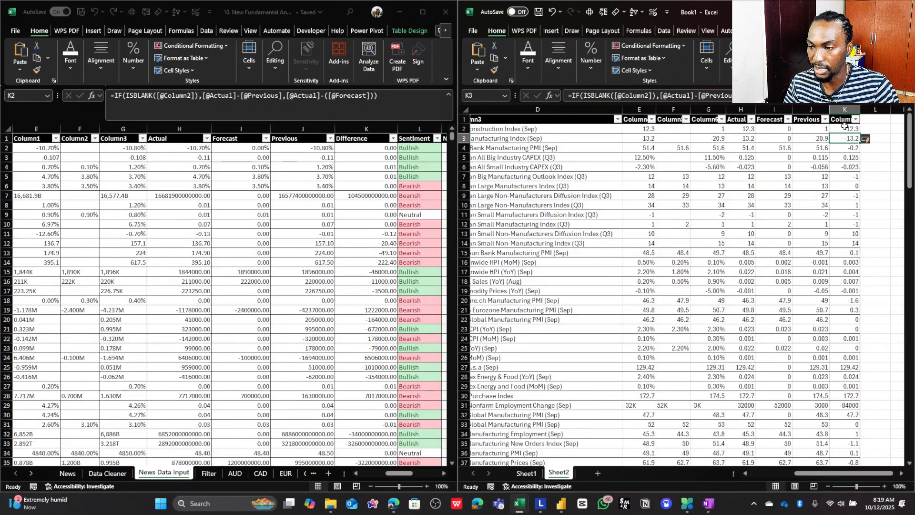
# - Review the calculated values down column K and rename that column's header in K1 to Difference
pyautogui.moveTo(845, 128); pyautogui.dragTo(847, 329)
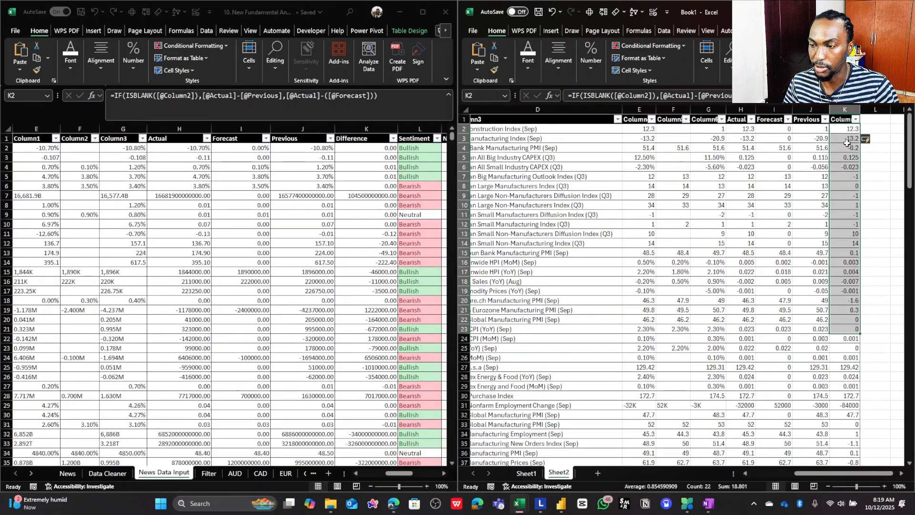
pyautogui.click(842, 120)
pyautogui.scroll(-20, 812, 304)
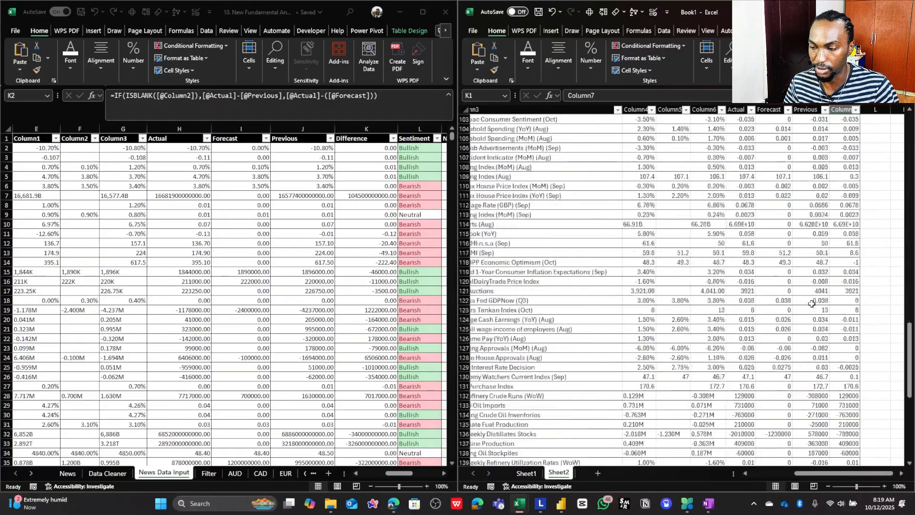
pyautogui.scroll(12, 812, 304)
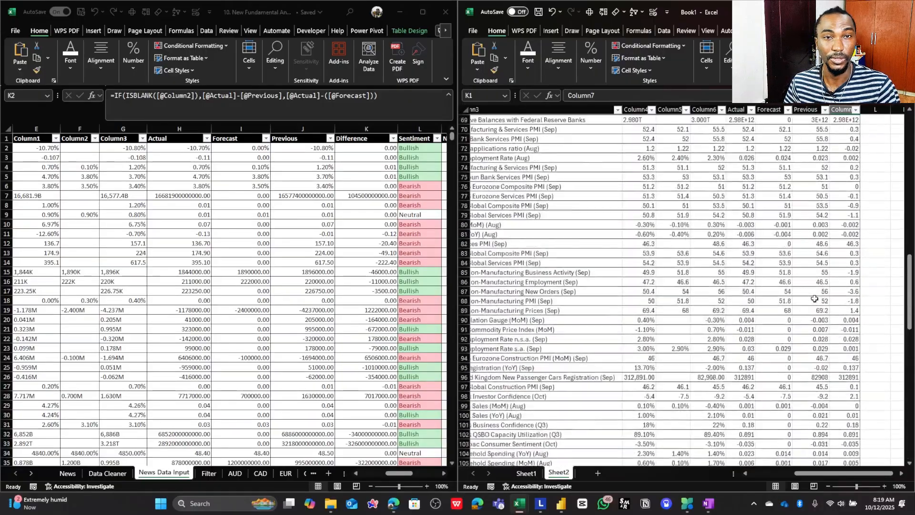
pyautogui.scroll(20, 815, 299)
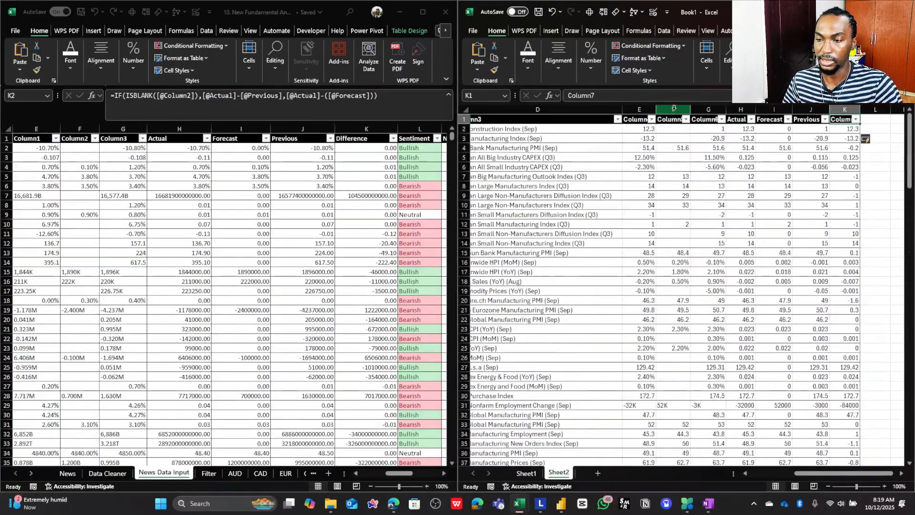
pyautogui.write('Diff')
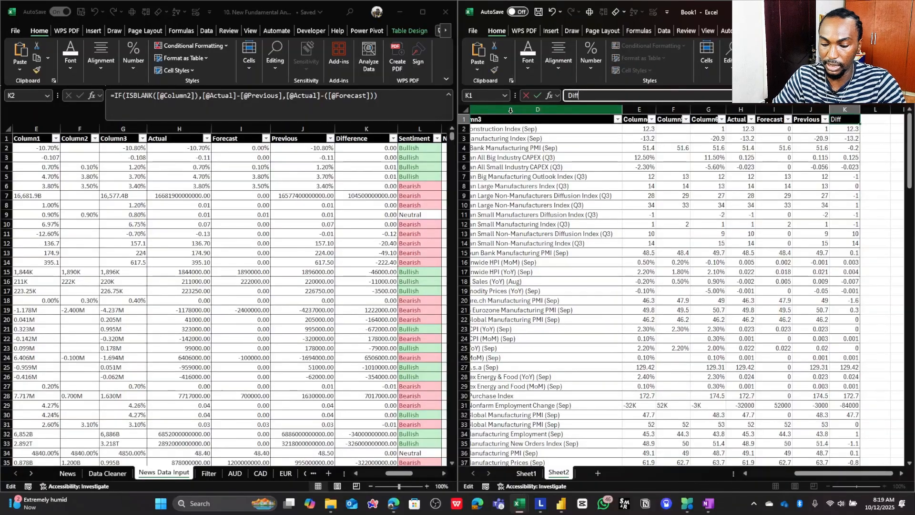
pyautogui.write('erence')
pyautogui.press('Return')
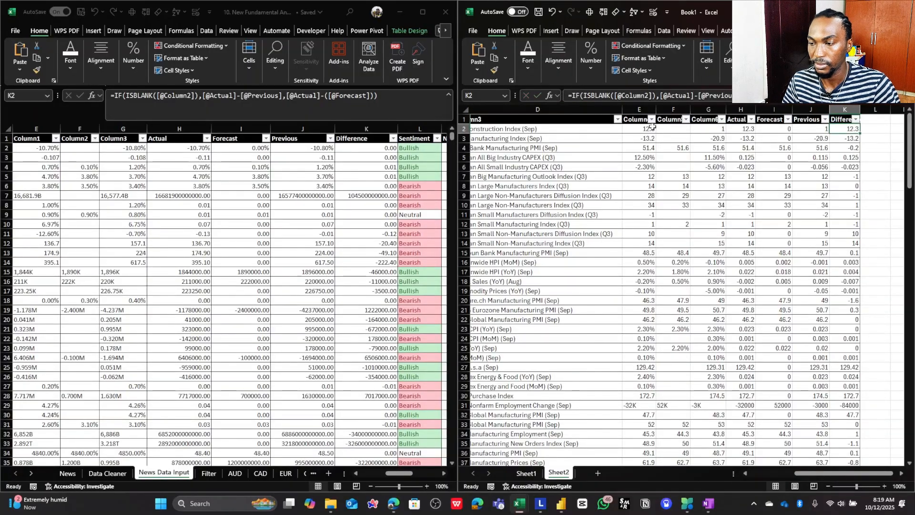
# - Auto-fit the widths of all columns on Book1's Sheet2 to their contents
pyautogui.click(465, 109)
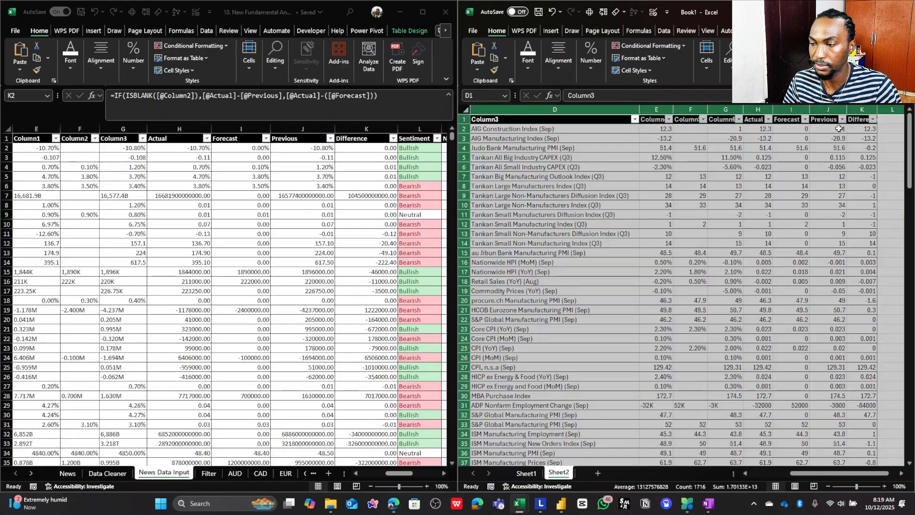
pyautogui.doubleClick(743, 110)
pyautogui.click(731, 157)
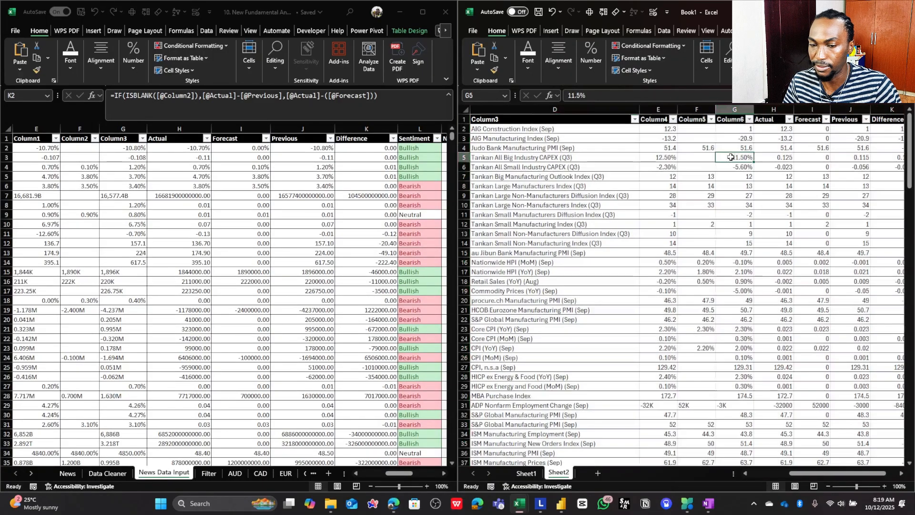
pyautogui.hscroll(4, 696, 143)
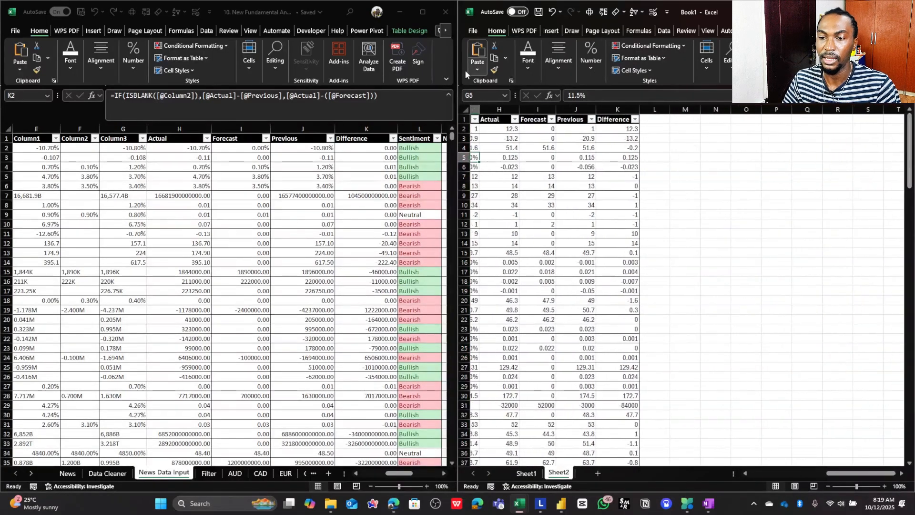
# - Display the News sheet of the New Fundamental Analysis workbook to view its event table
pyautogui.moveTo(422, 17)
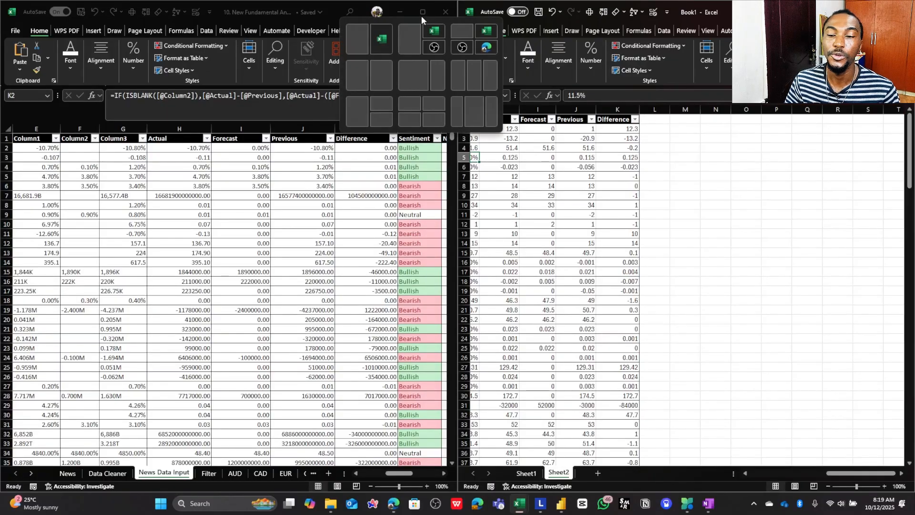
pyautogui.click(576, 176)
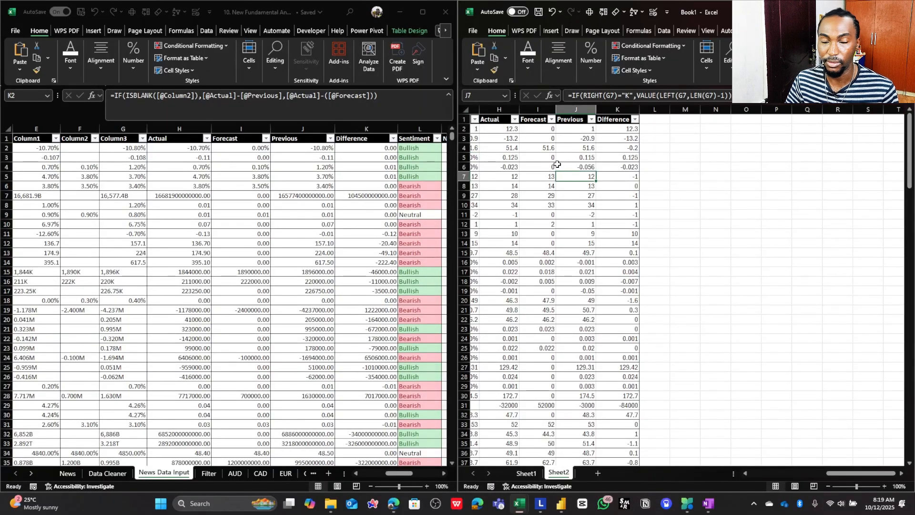
pyautogui.click(417, 148)
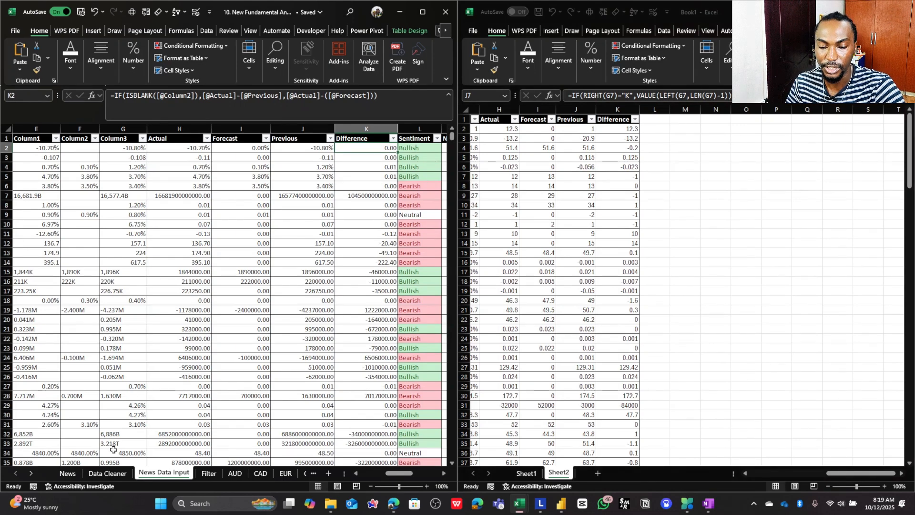
pyautogui.click(68, 474)
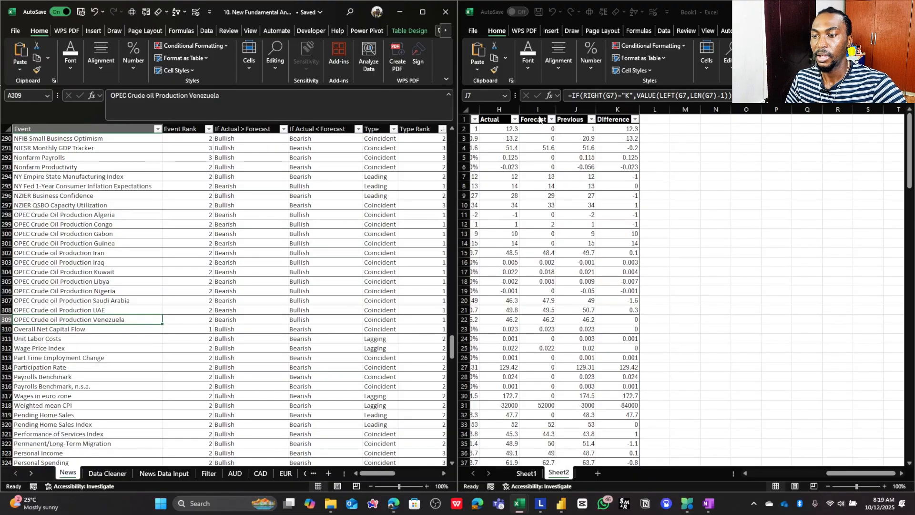
pyautogui.click(577, 128)
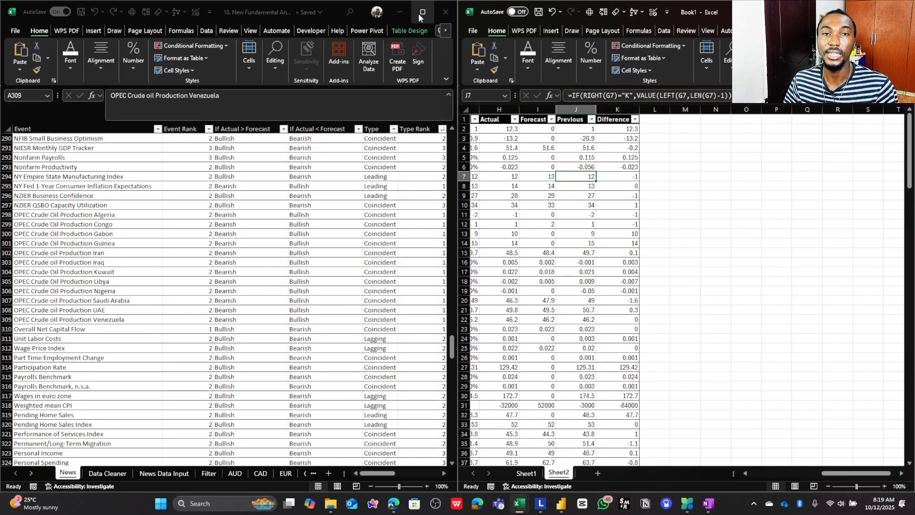
pyautogui.moveTo(424, 16)
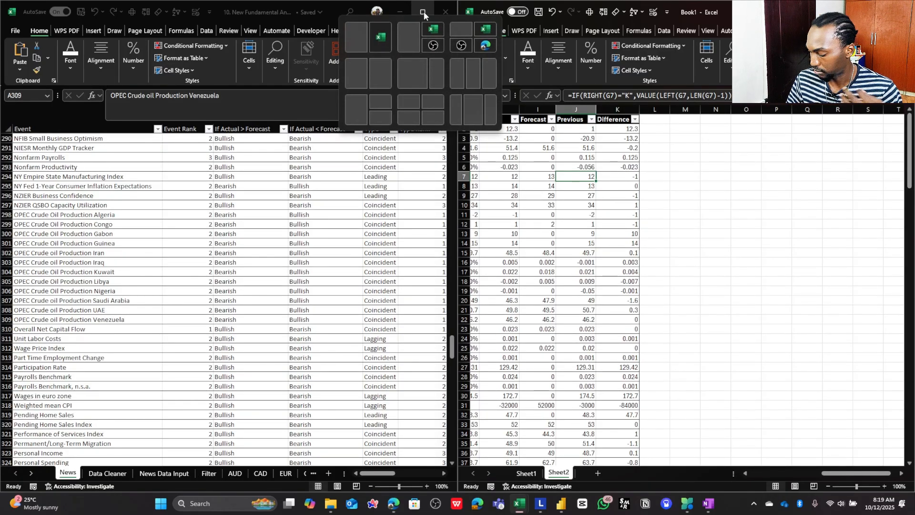
pyautogui.click(423, 13)
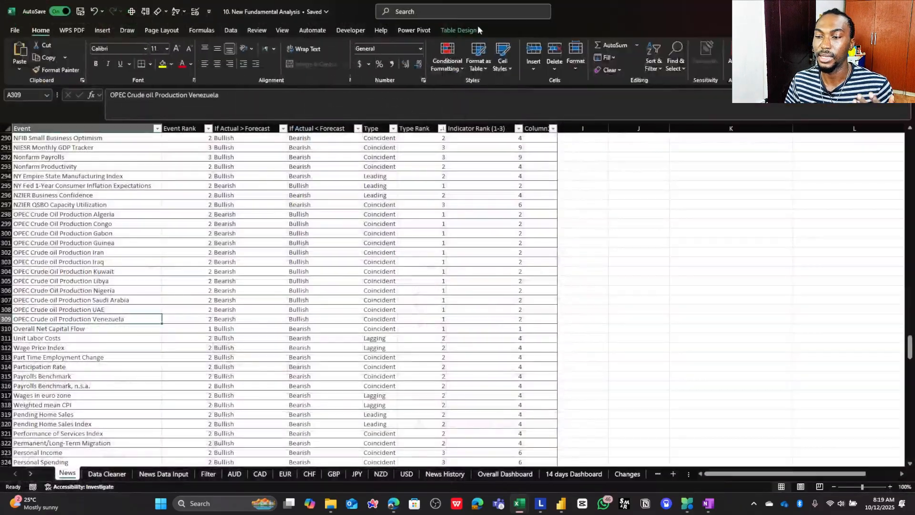
pyautogui.click(882, 12)
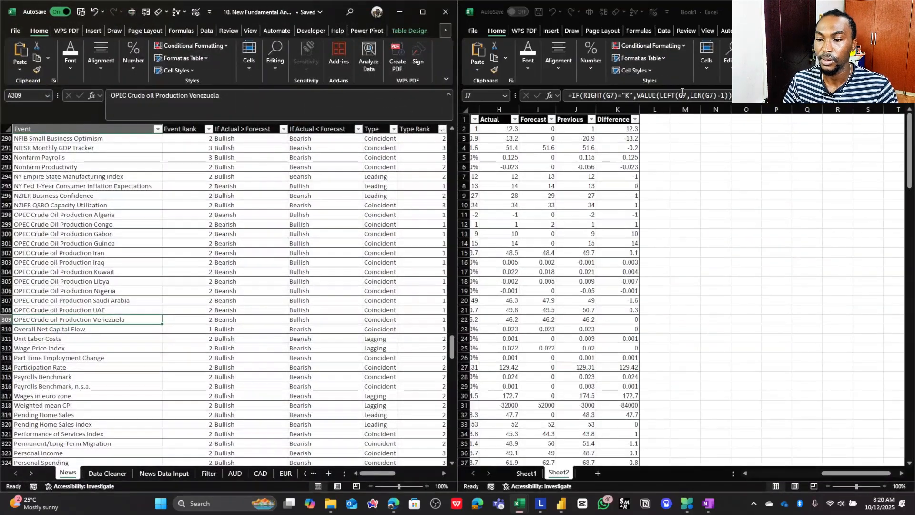
# - Maximize the New Fundamental Analysis workbook and show the complete Sentiment formula of L2 on News Data Input in an enlarged formula bar
pyautogui.click(639, 130)
pyautogui.click(644, 128)
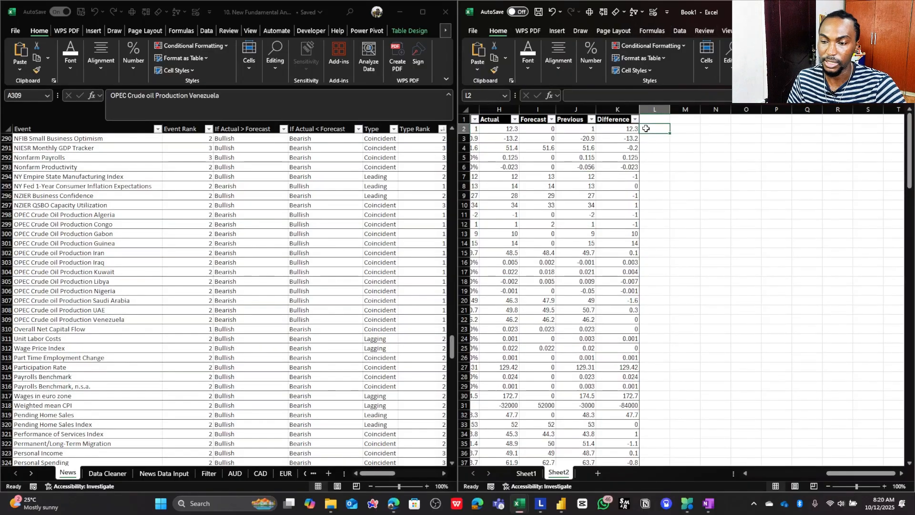
pyautogui.click(422, 12)
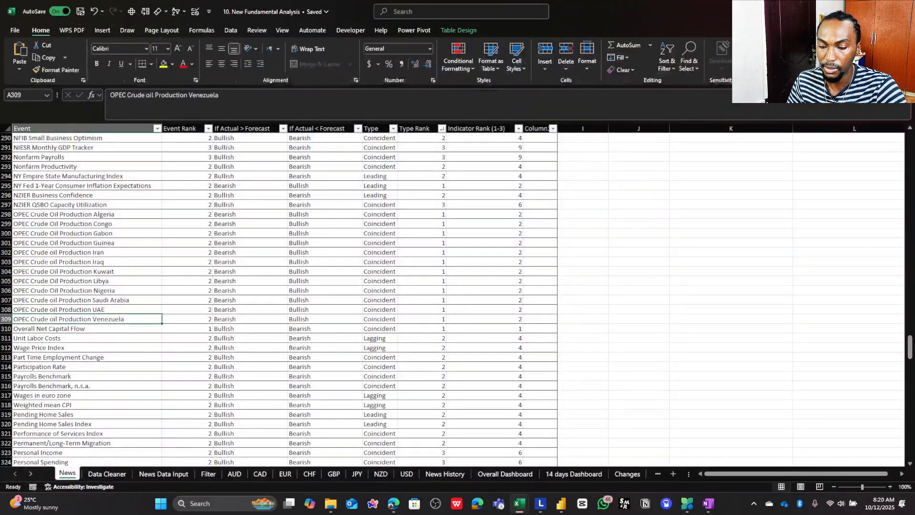
pyautogui.click(142, 476)
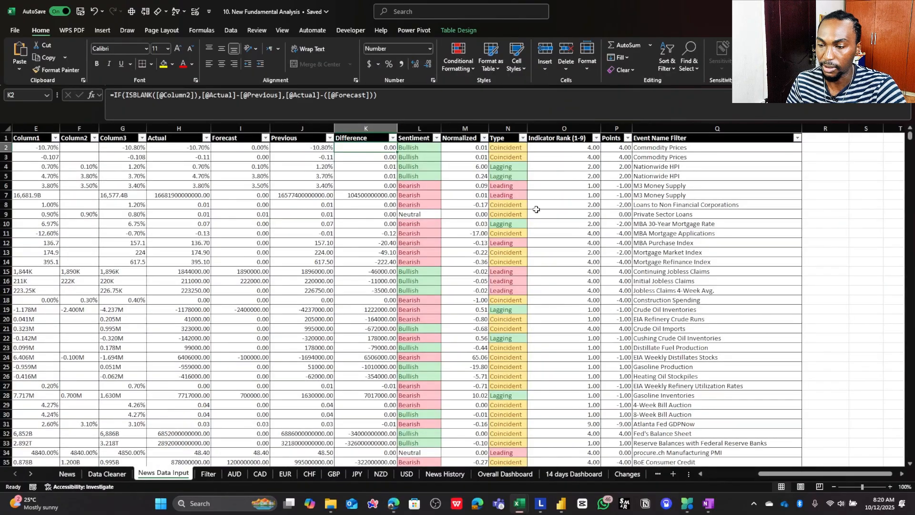
pyautogui.click(424, 147)
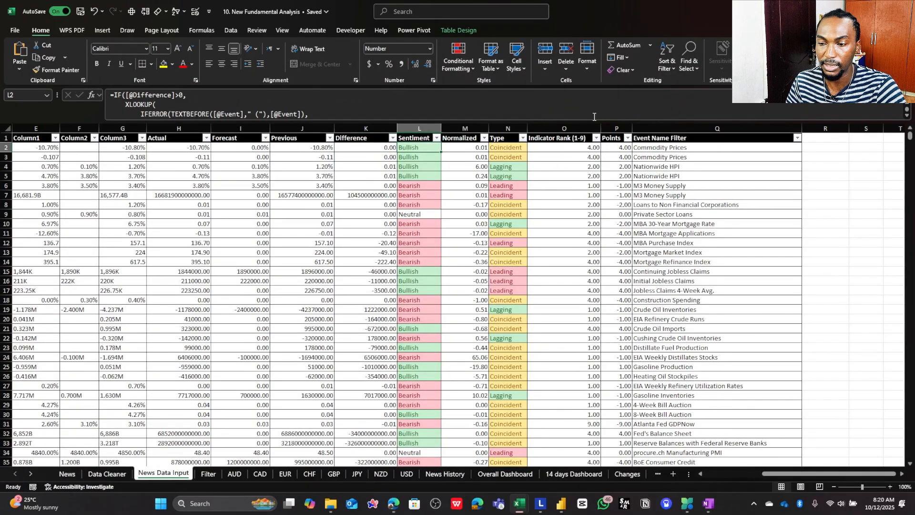
pyautogui.moveTo(594, 124); pyautogui.dragTo(575, 187)
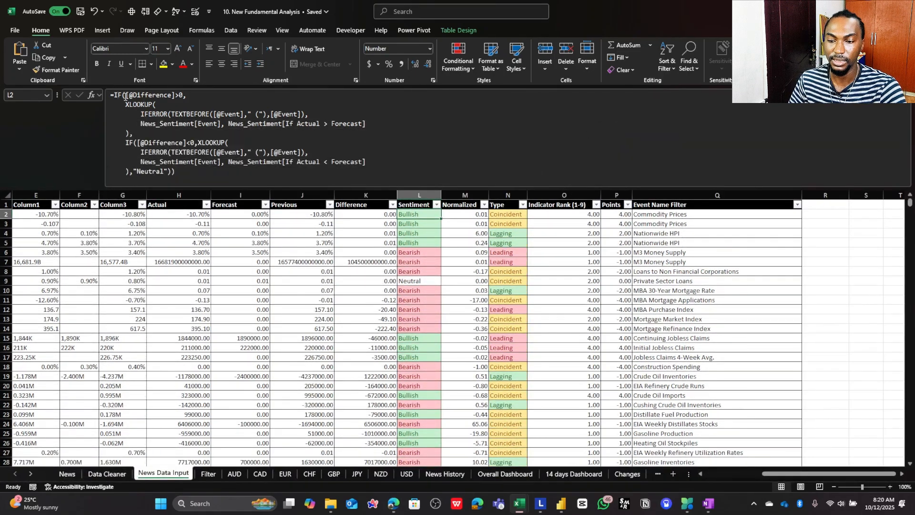
pyautogui.click(726, 473)
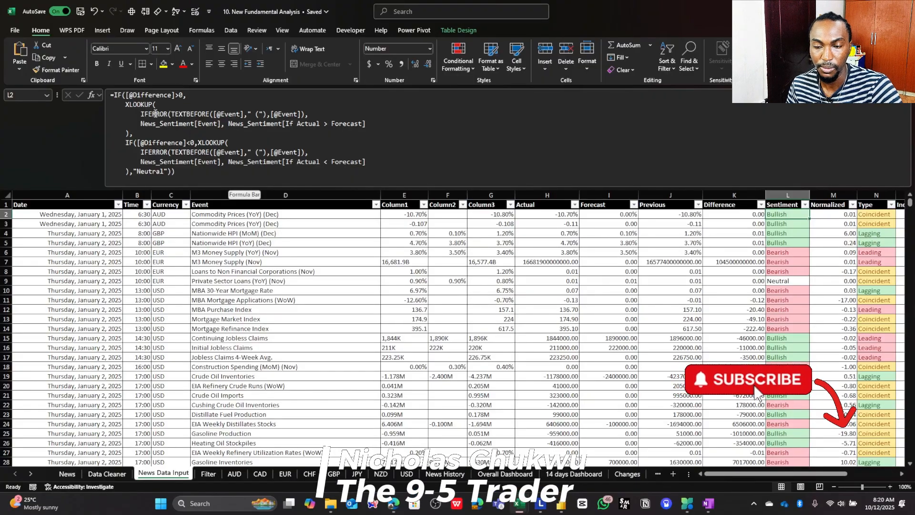
pyautogui.click(148, 96)
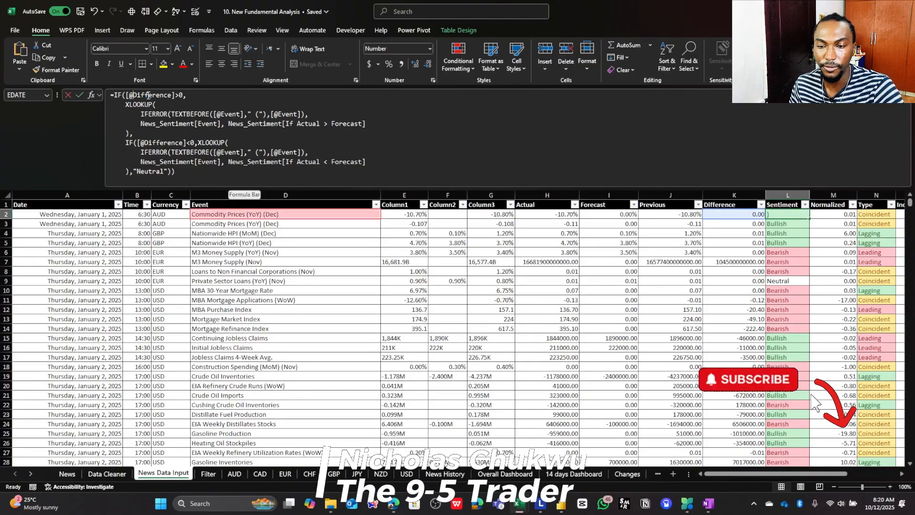
pyautogui.moveTo(127, 95); pyautogui.dragTo(180, 95)
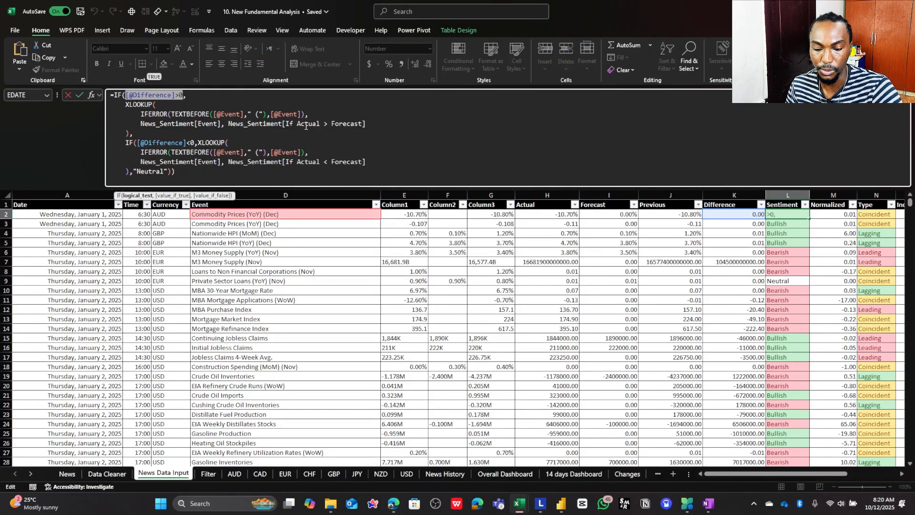
pyautogui.press('Escape')
pyautogui.click(717, 215)
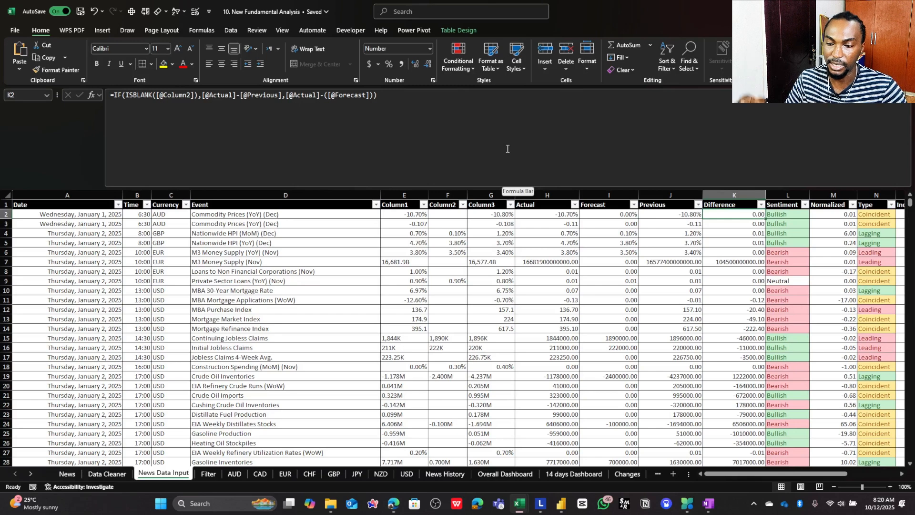
pyautogui.click(551, 205)
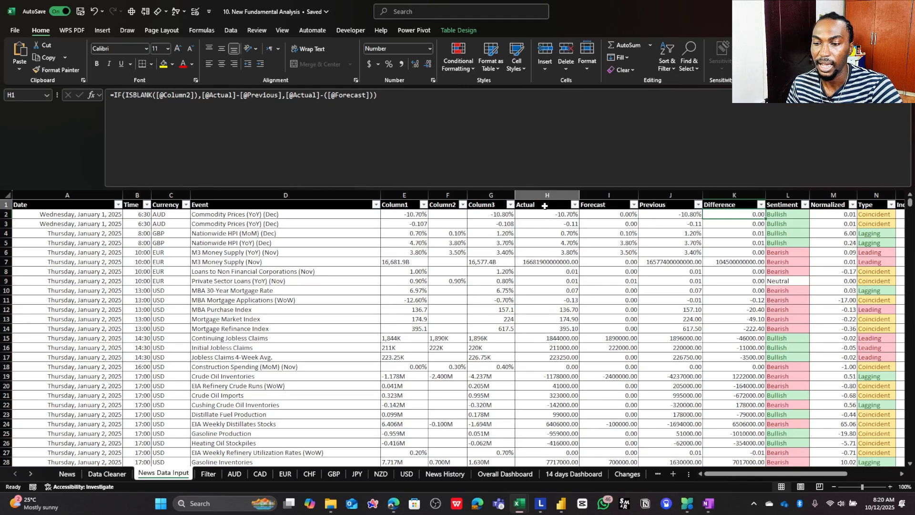
pyautogui.click(596, 205)
pyautogui.click(718, 216)
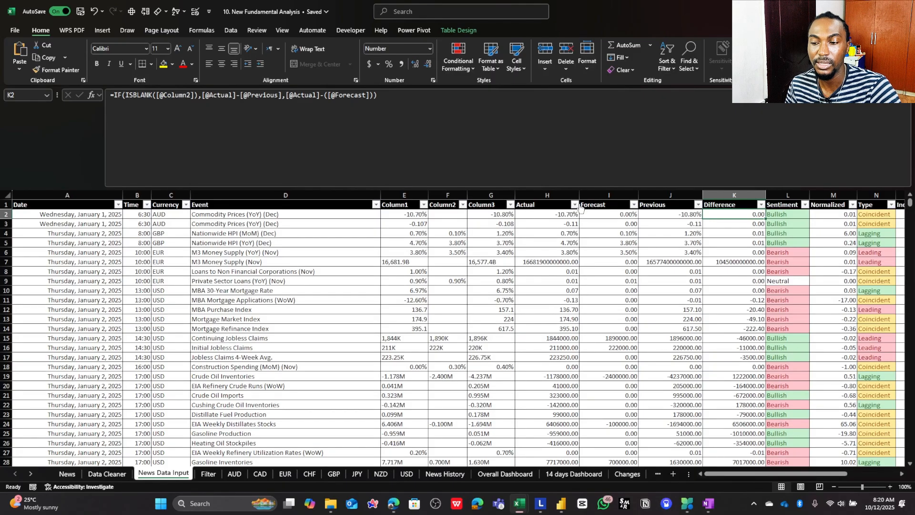
pyautogui.click(792, 215)
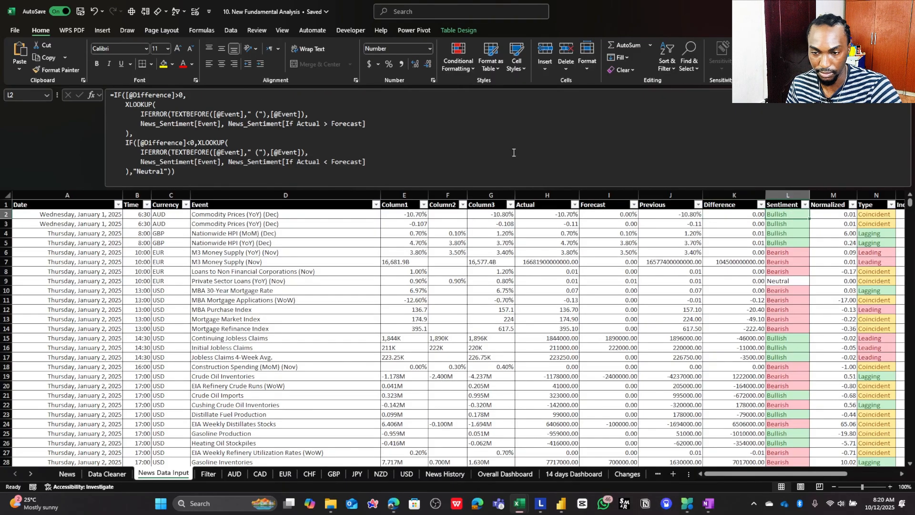
pyautogui.moveTo(127, 96); pyautogui.dragTo(178, 97)
pyautogui.click(174, 95)
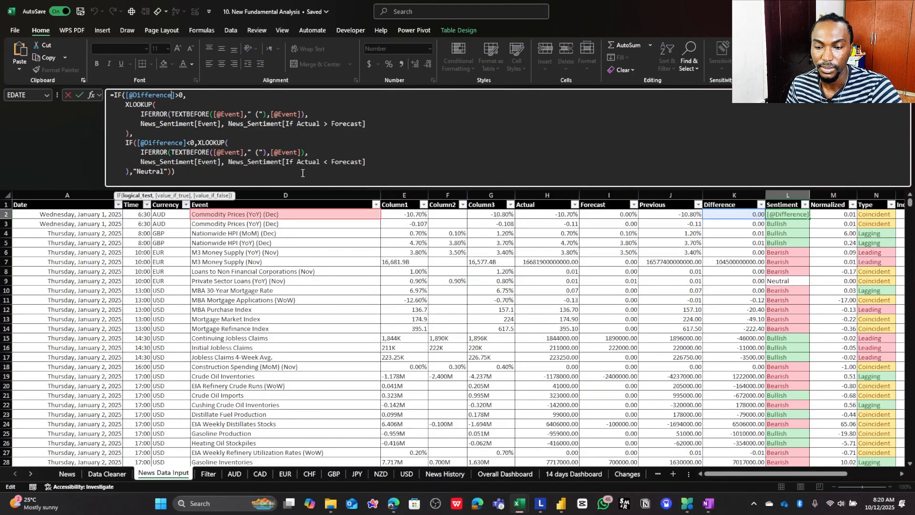
pyautogui.press('Escape')
pyautogui.click(292, 216)
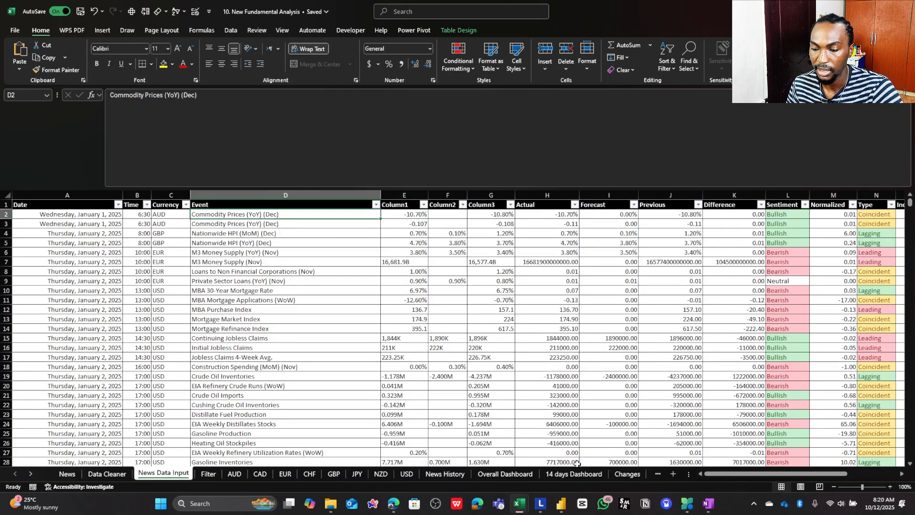
pyautogui.moveTo(732, 476); pyautogui.dragTo(783, 476)
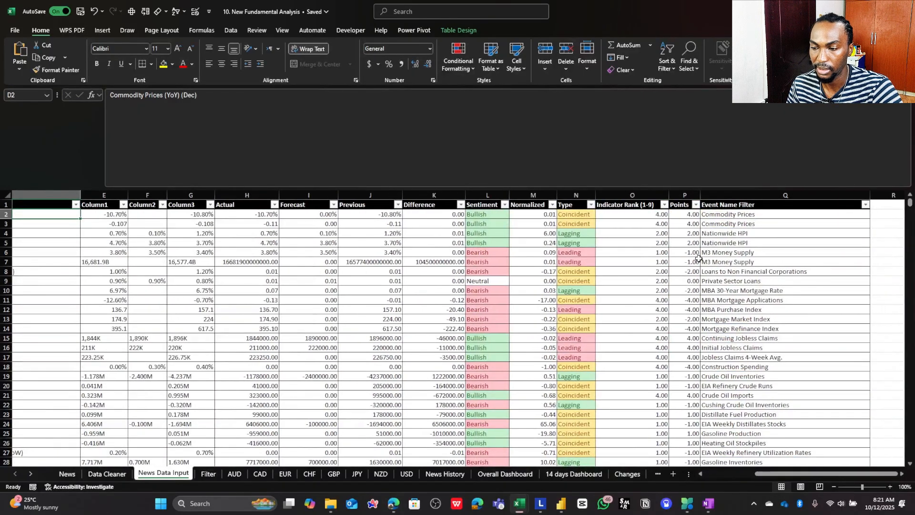
pyautogui.click(745, 213)
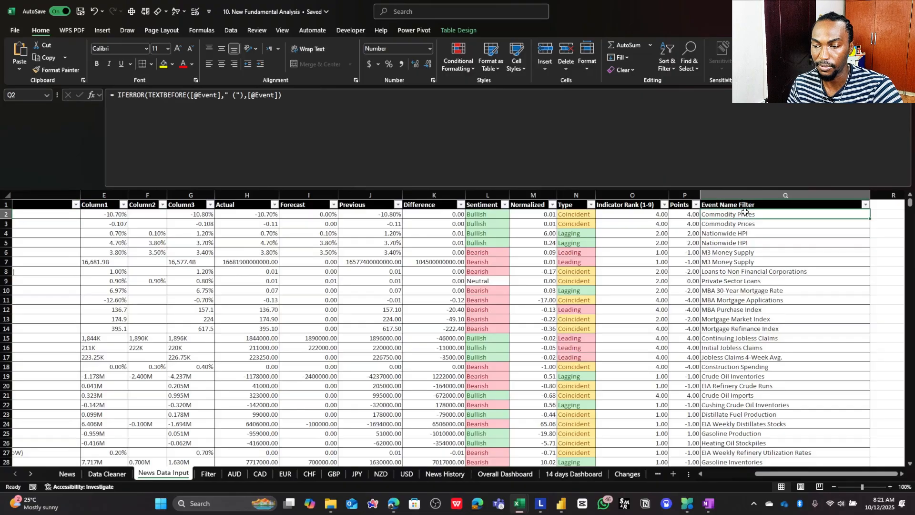
# - Compare the Sentiment column and its L2 formula with the Event Name Filter column and its Q2 formula
pyautogui.click(484, 189)
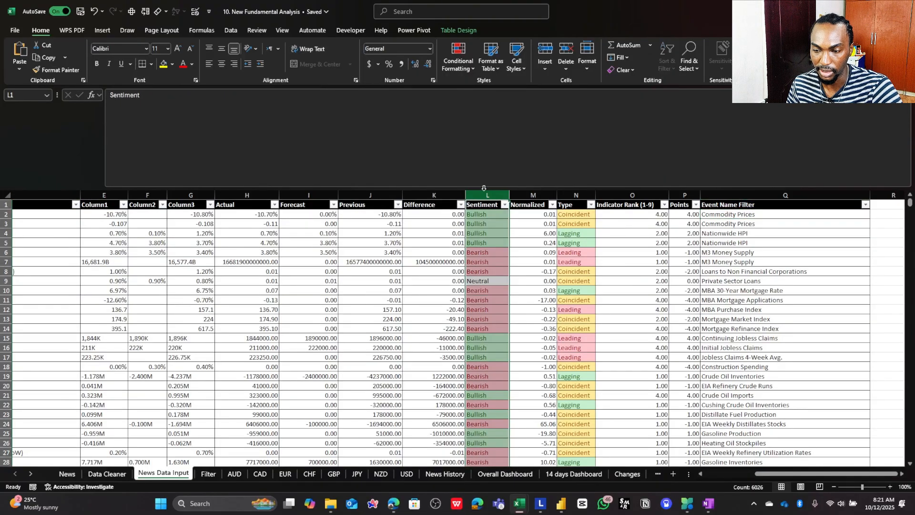
pyautogui.click(734, 195)
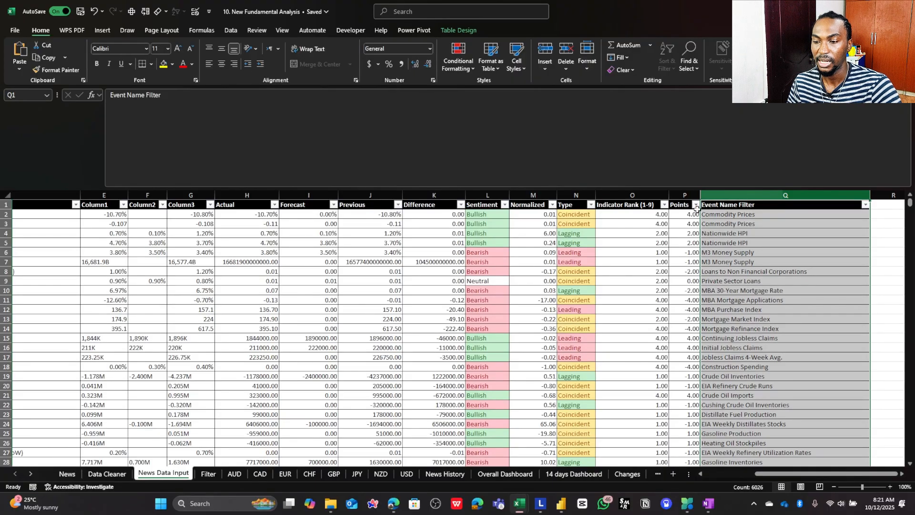
pyautogui.rightClick(483, 195)
pyautogui.press('Escape')
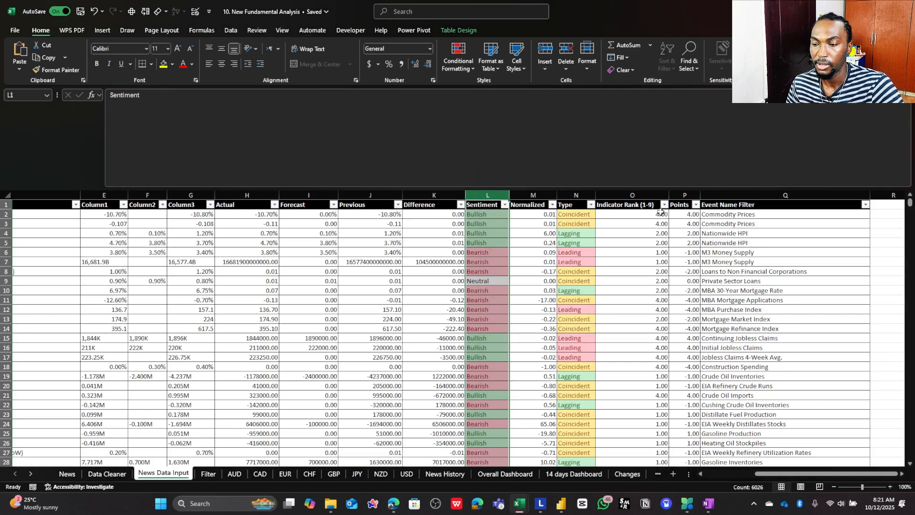
pyautogui.click(491, 216)
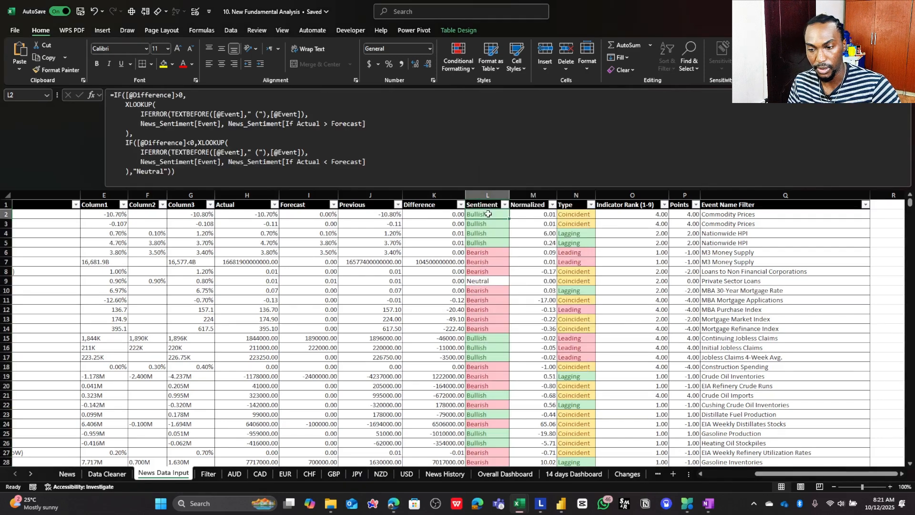
pyautogui.click(754, 196)
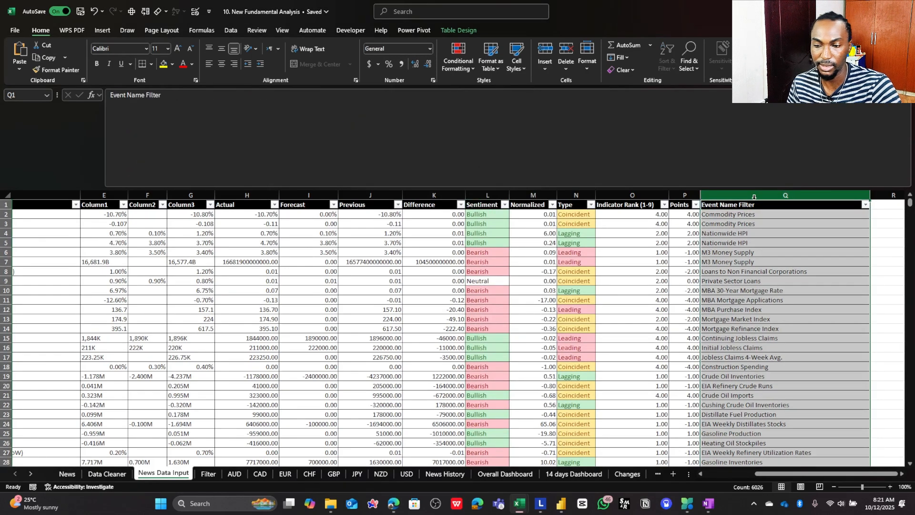
pyautogui.click(743, 214)
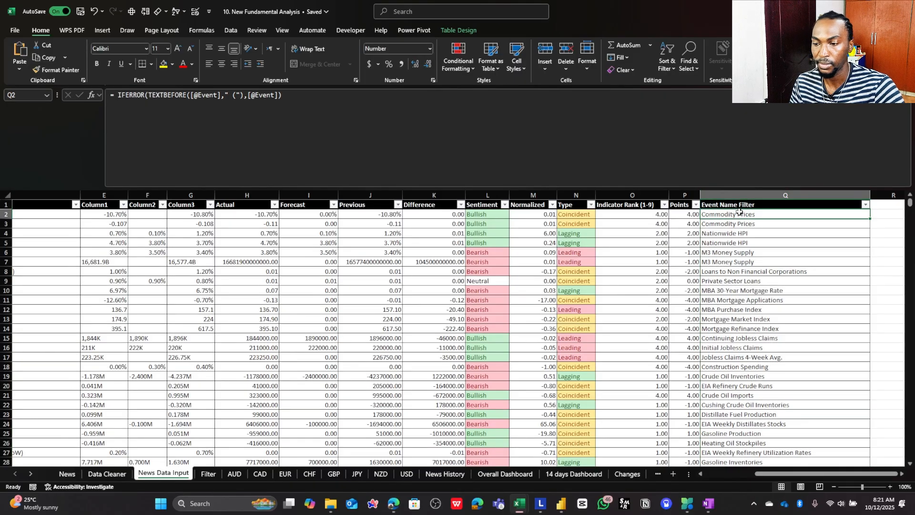
# - Check the event names on the News sheet against the D2 event name on News Data Input
pyautogui.click(67, 474)
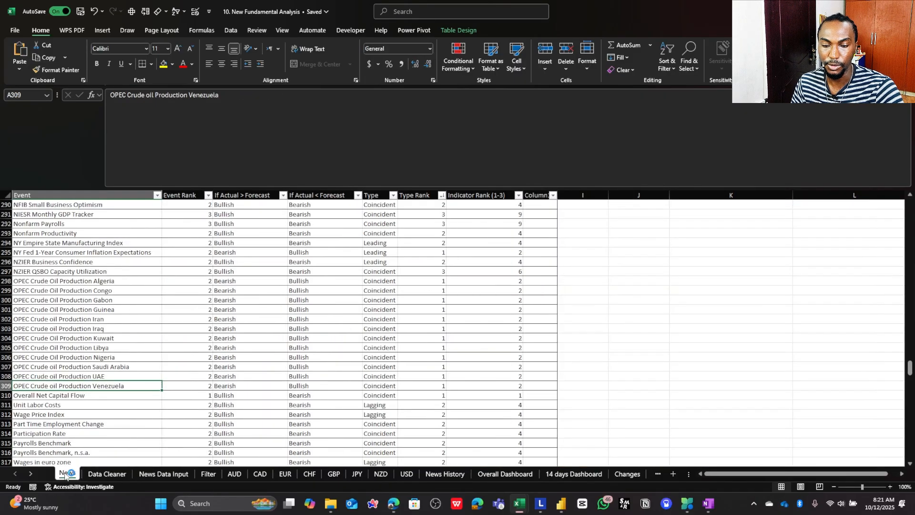
pyautogui.click(105, 328)
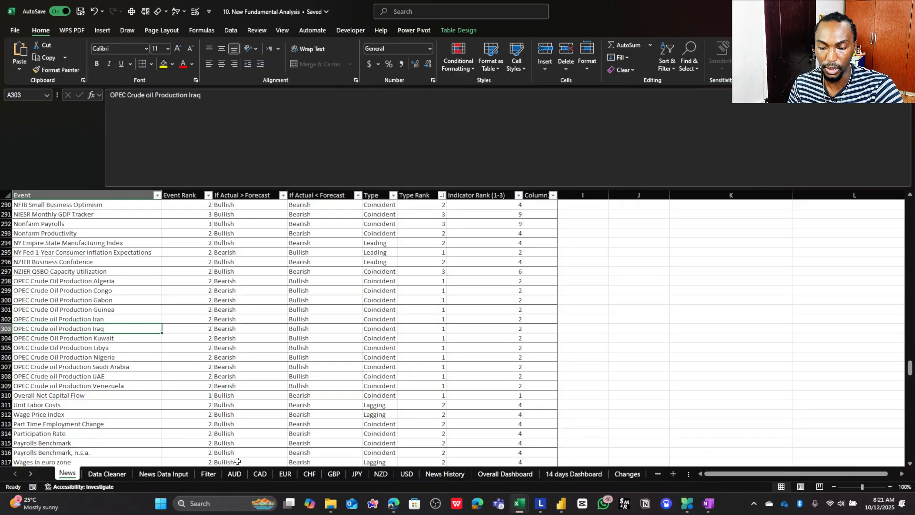
pyautogui.click(638, 474)
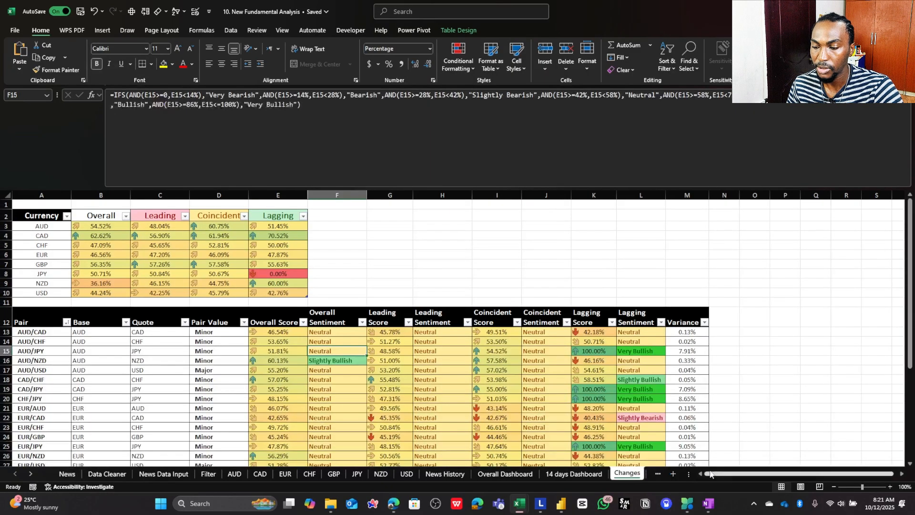
pyautogui.click(186, 474)
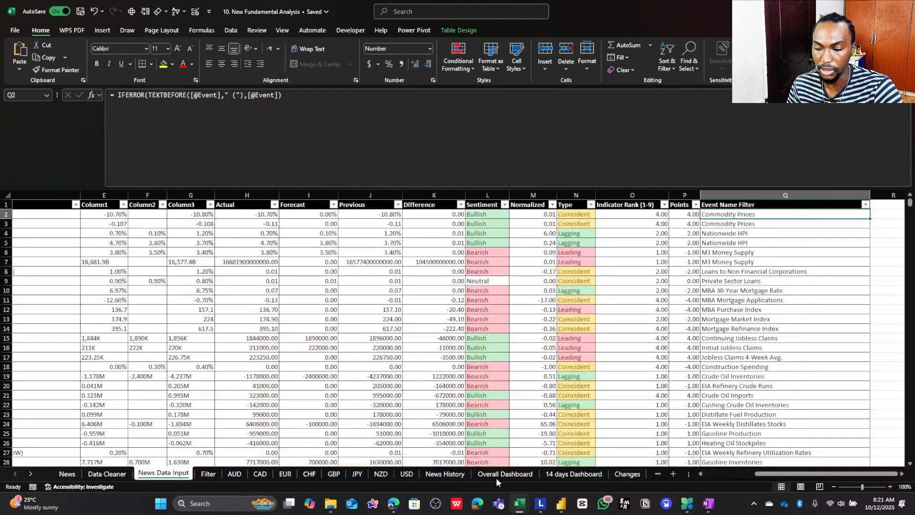
pyautogui.click(720, 473)
pyautogui.click(265, 214)
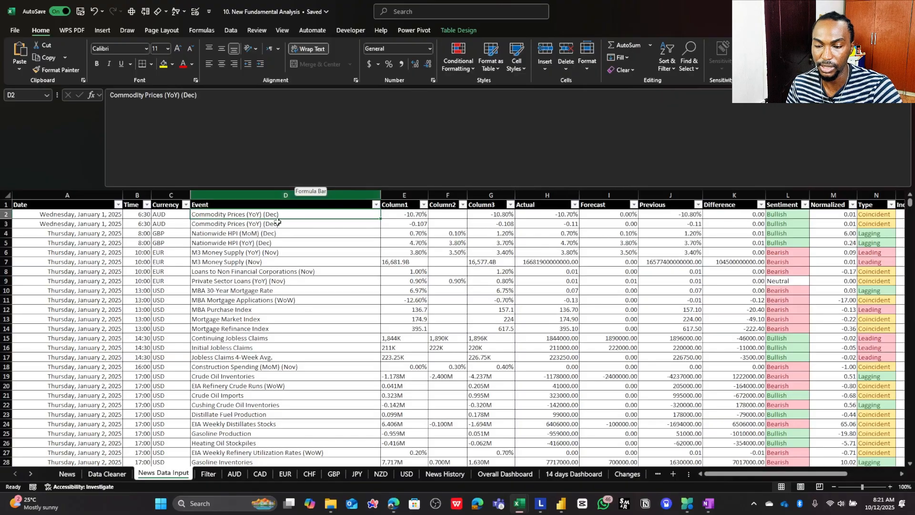
pyautogui.moveTo(713, 476); pyautogui.dragTo(740, 474)
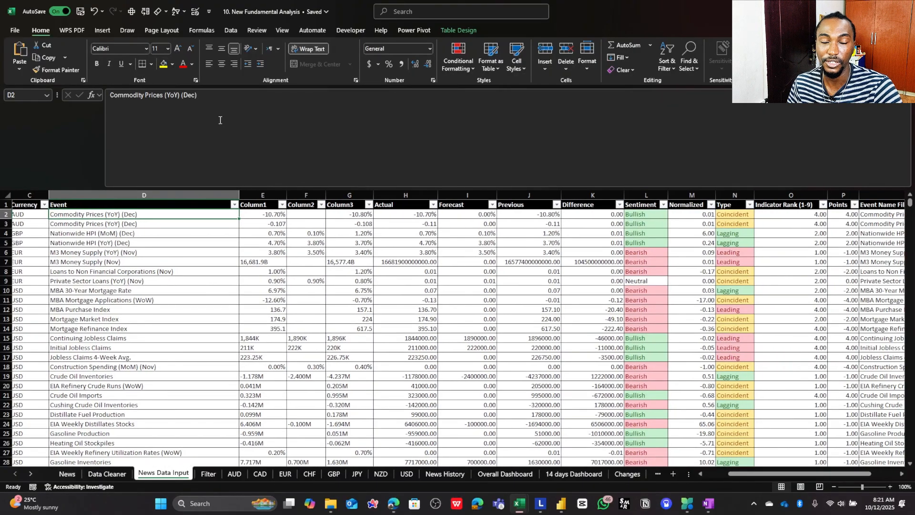
# - Examine the "(YoY) (Dec)" suffix of the D2 event name on News Data Input
pyautogui.moveTo(205, 94); pyautogui.dragTo(166, 95)
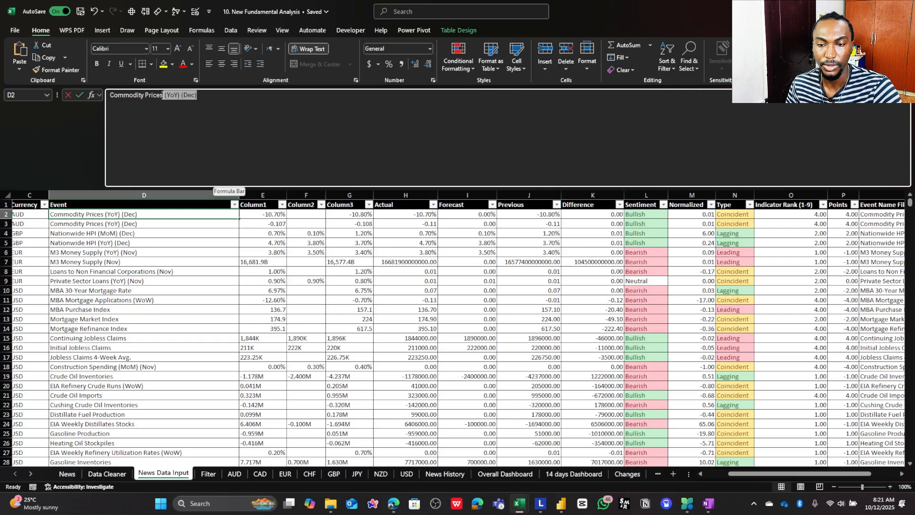
pyautogui.moveTo(163, 95); pyautogui.dragTo(163, 95)
pyautogui.rightClick(191, 97)
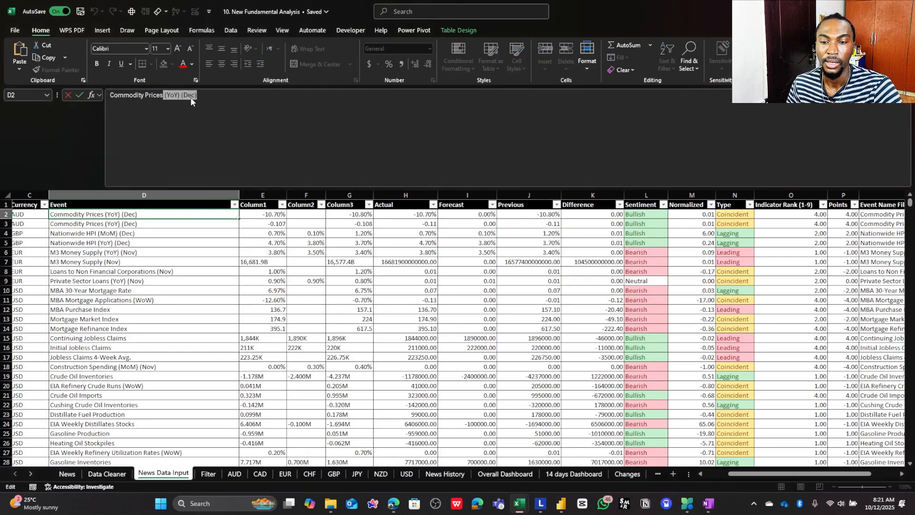
pyautogui.click(326, 124)
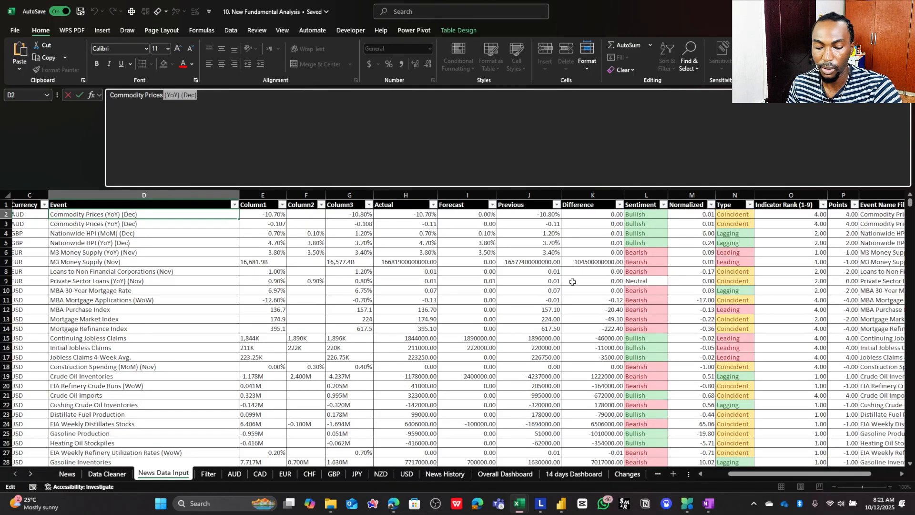
pyautogui.press('Escape')
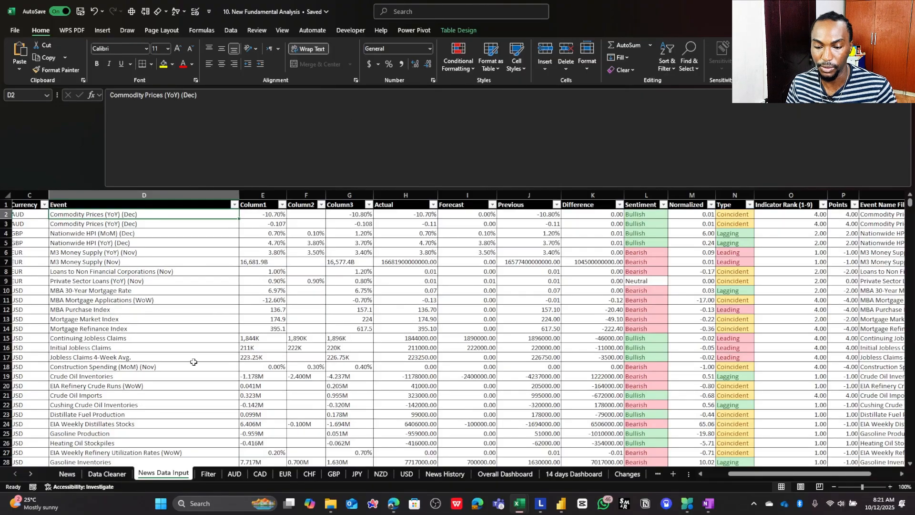
# - Display the Filter sheet from its first row with a collapsed formula bar and compare its AUD events with the News sheet's event list
pyautogui.click(209, 474)
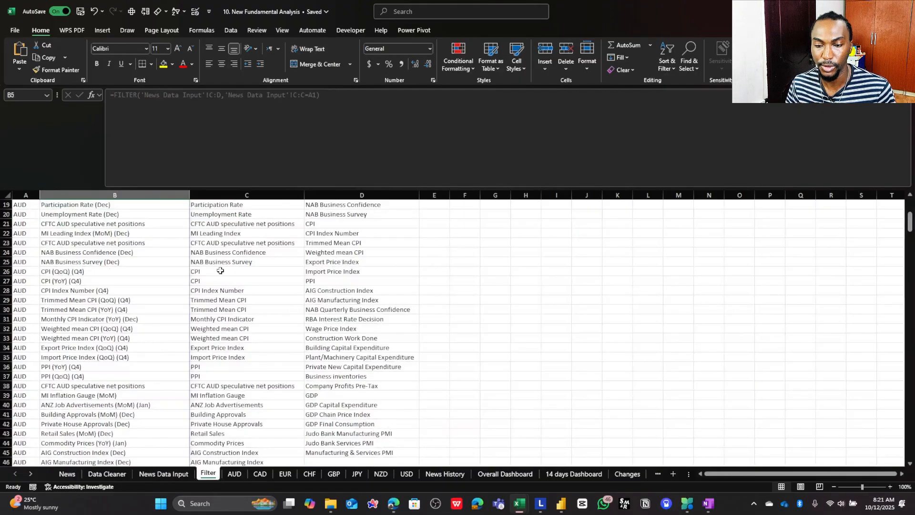
pyautogui.scroll(6, 162, 247)
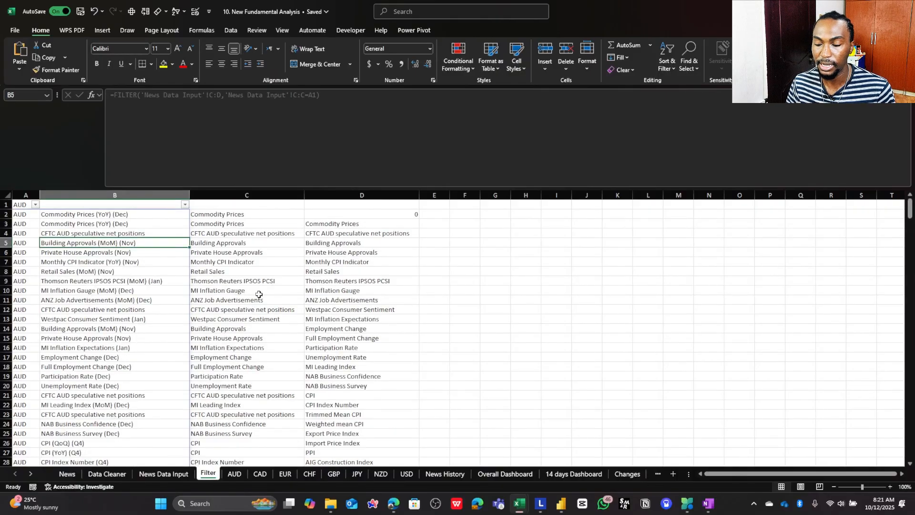
pyautogui.click(910, 108)
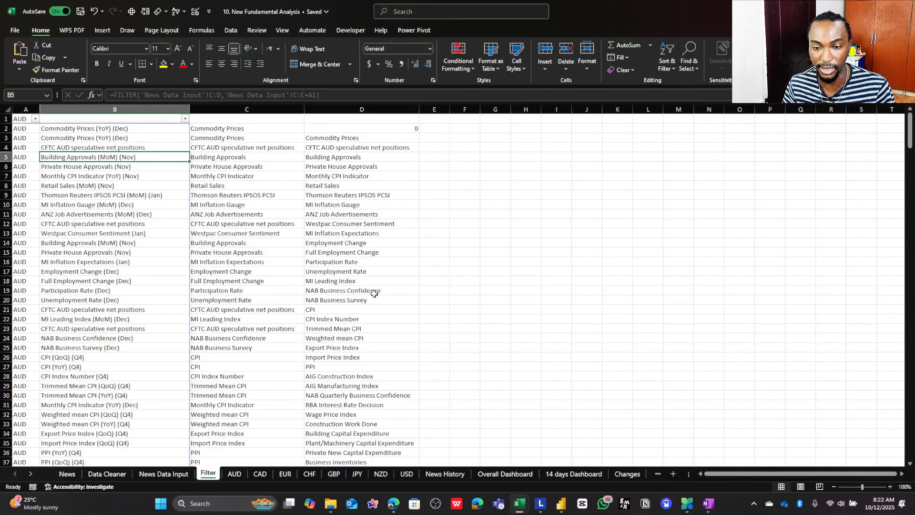
pyautogui.click(29, 129)
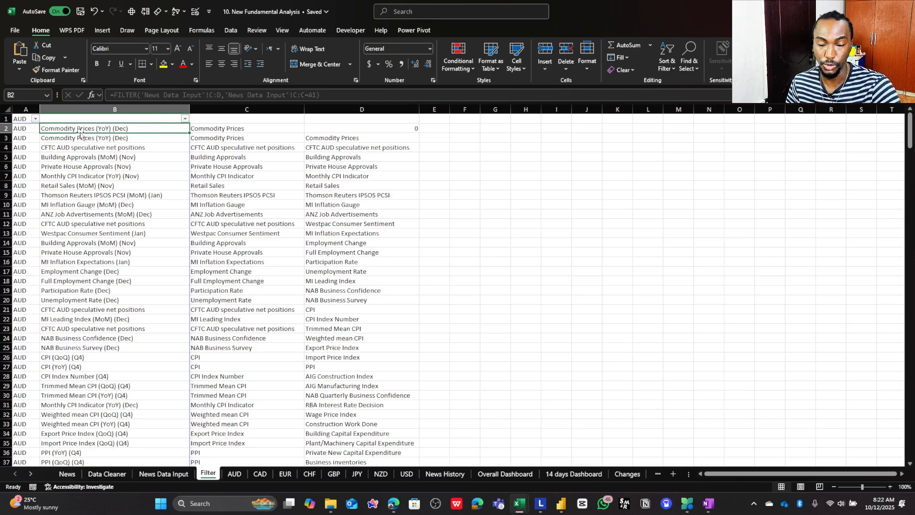
pyautogui.click(79, 473)
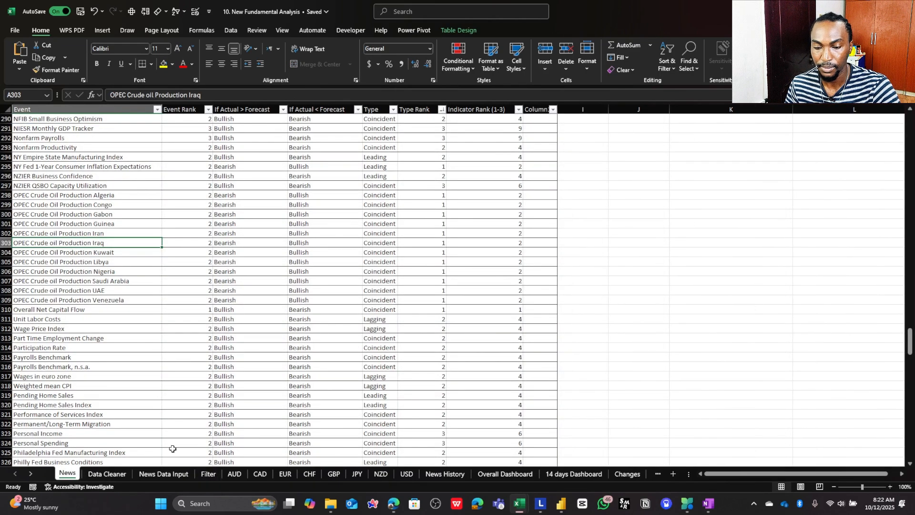
pyautogui.click(627, 473)
pyautogui.click(208, 473)
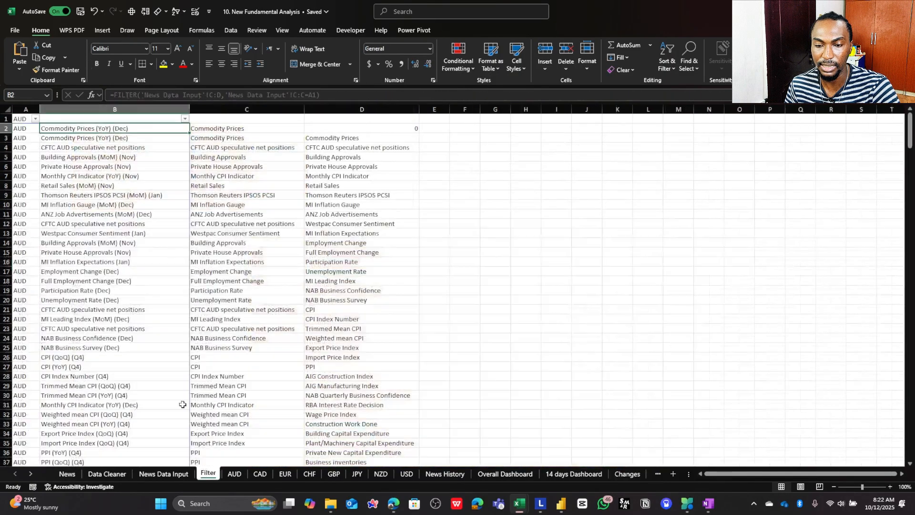
# - Examine the FILTER formula in A2 and the TEXTBEFORE function with its " (" delimiter in C2 of the Filter sheet
pyautogui.moveTo(22, 129); pyautogui.dragTo(23, 151)
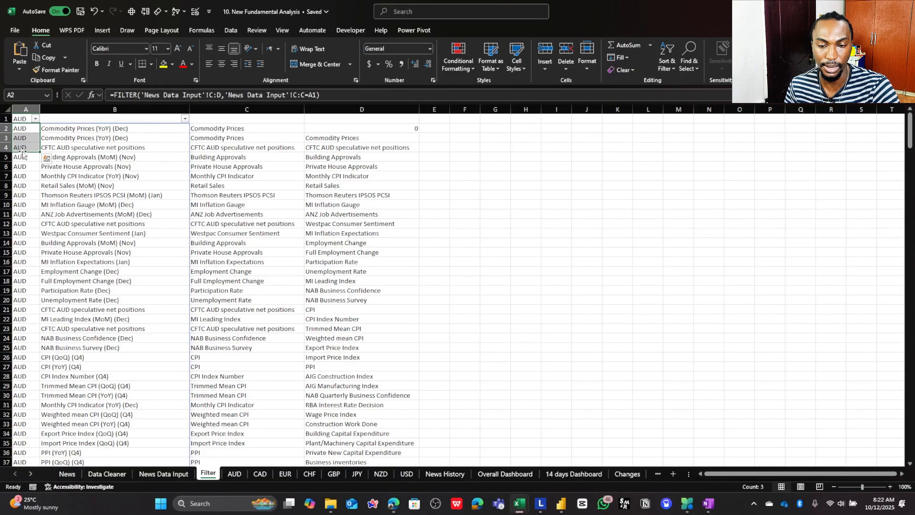
pyautogui.click(55, 128)
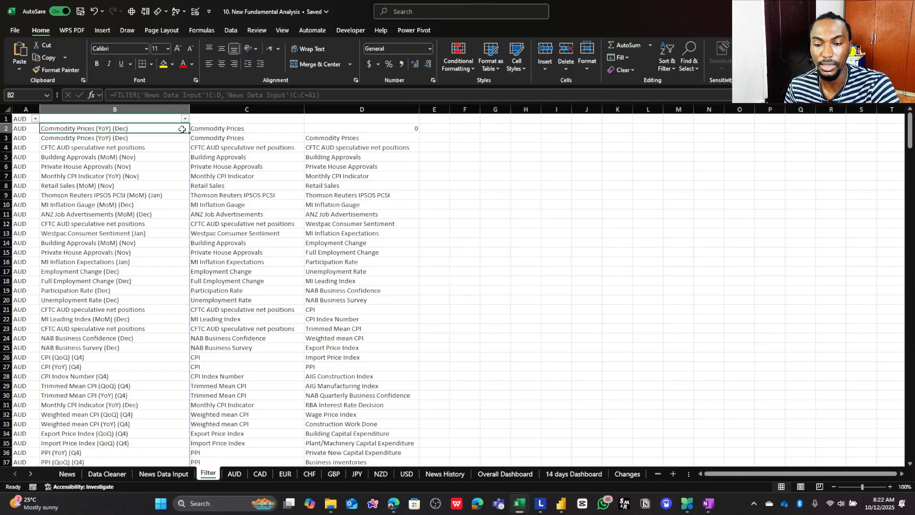
pyautogui.click(213, 125)
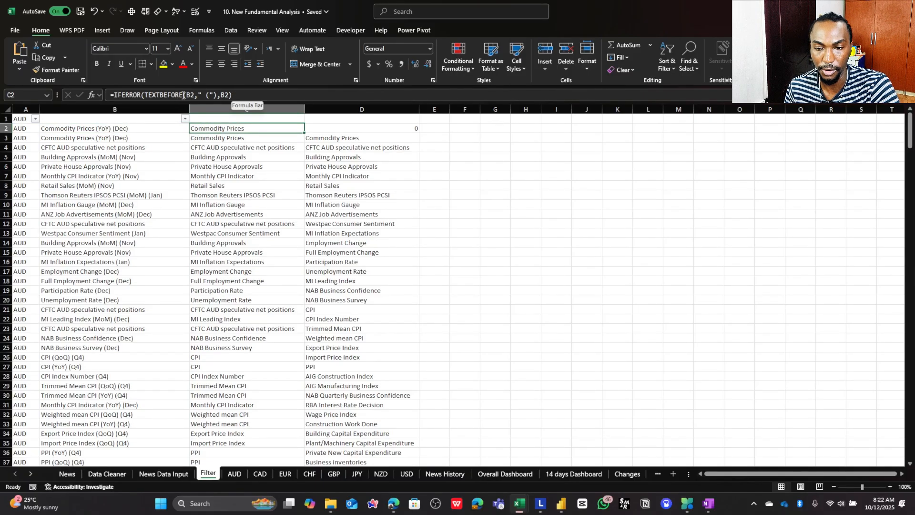
pyautogui.moveTo(143, 97); pyautogui.dragTo(189, 91)
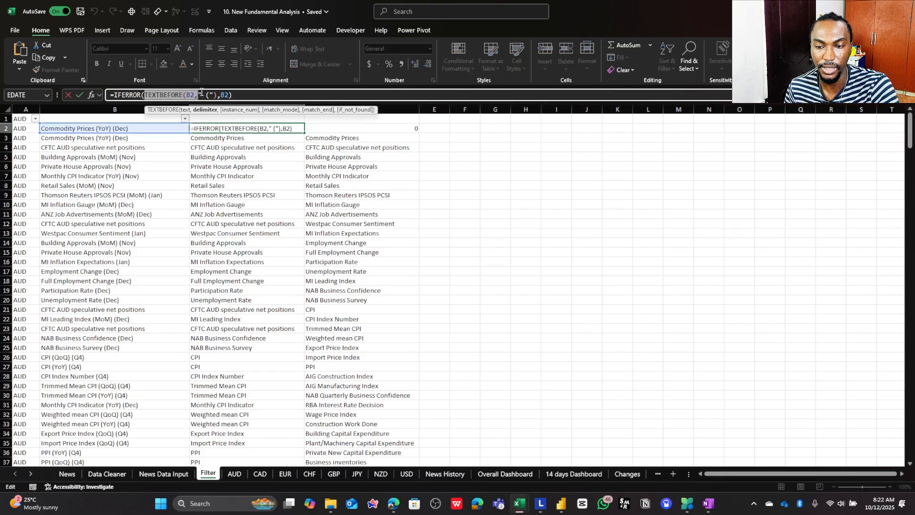
pyautogui.click(206, 94)
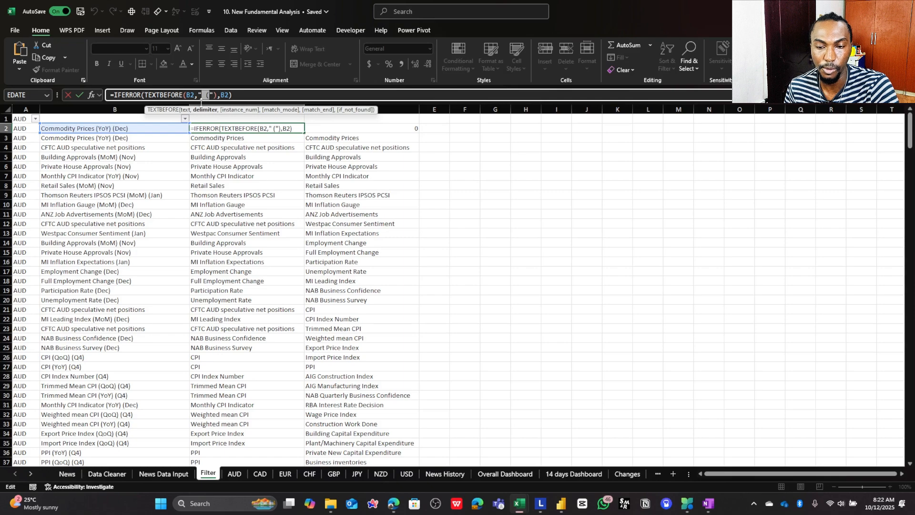
pyautogui.hotkey('ctrl', 'Return')
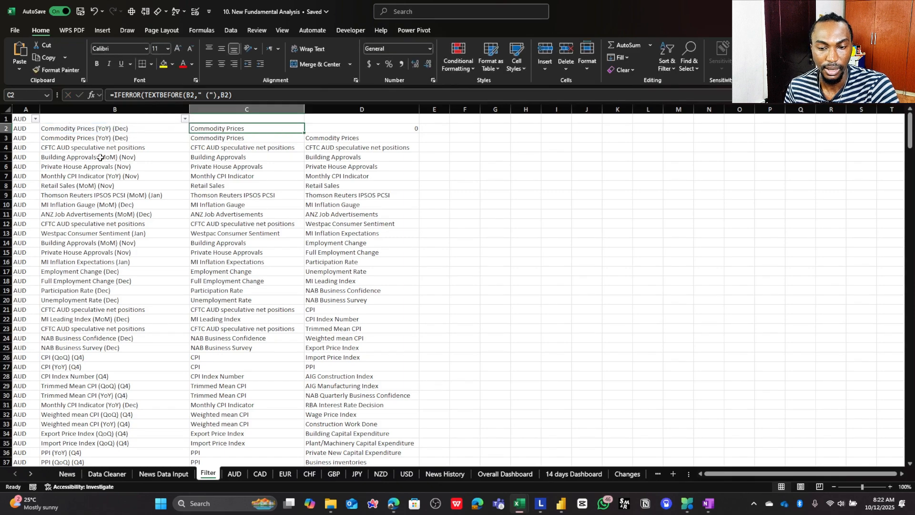
# - Compare the full event names in column B of the Filter sheet with the shortened names in column C
pyautogui.scroll(-3, 101, 158)
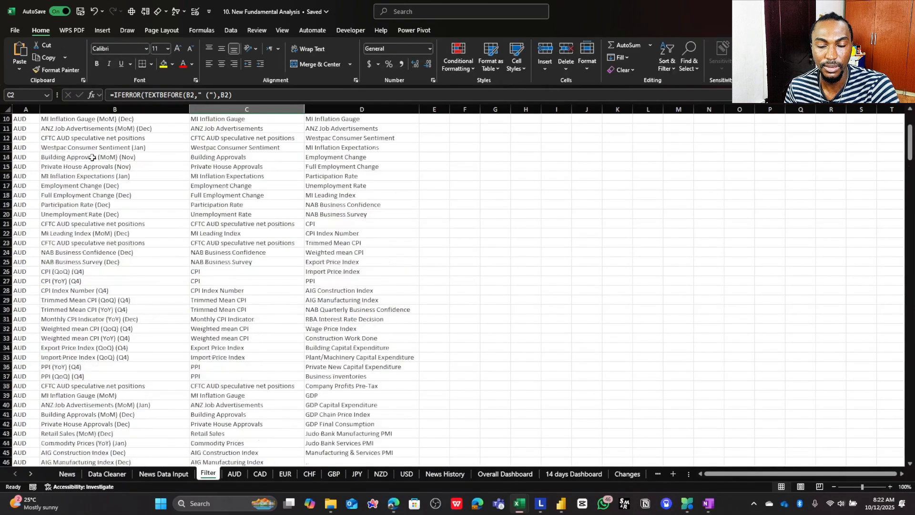
pyautogui.scroll(3, 93, 157)
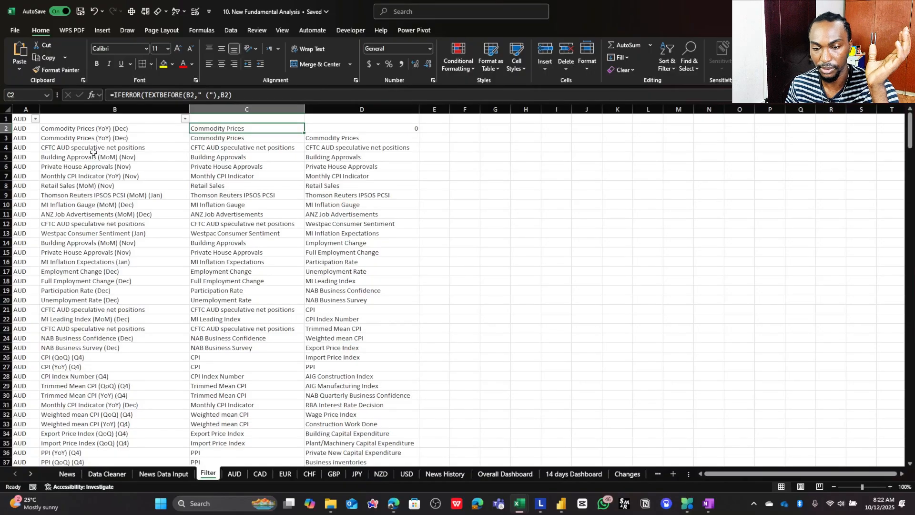
pyautogui.click(119, 156)
pyautogui.scroll(-4, 114, 199)
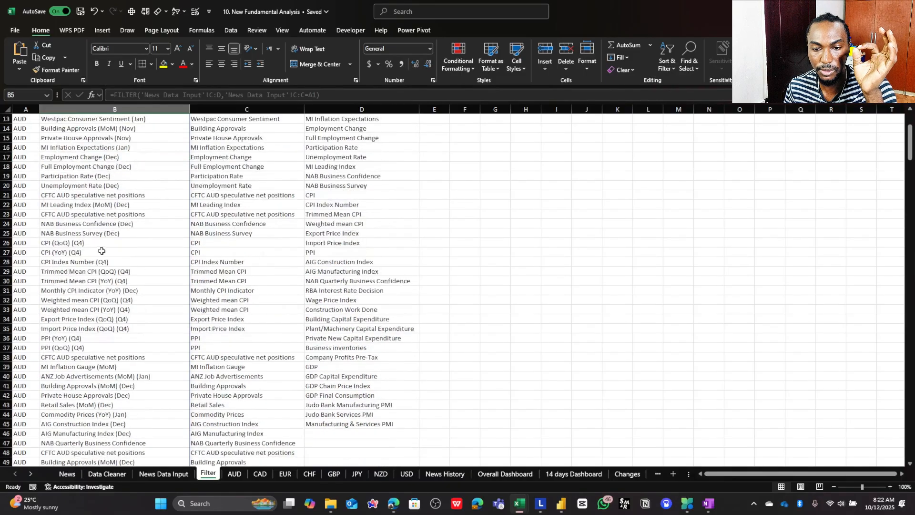
# - Examine the IFERROR and TEXTBEFORE formula in C3 of the Filter sheet against the full event name in B3
pyautogui.click(122, 224)
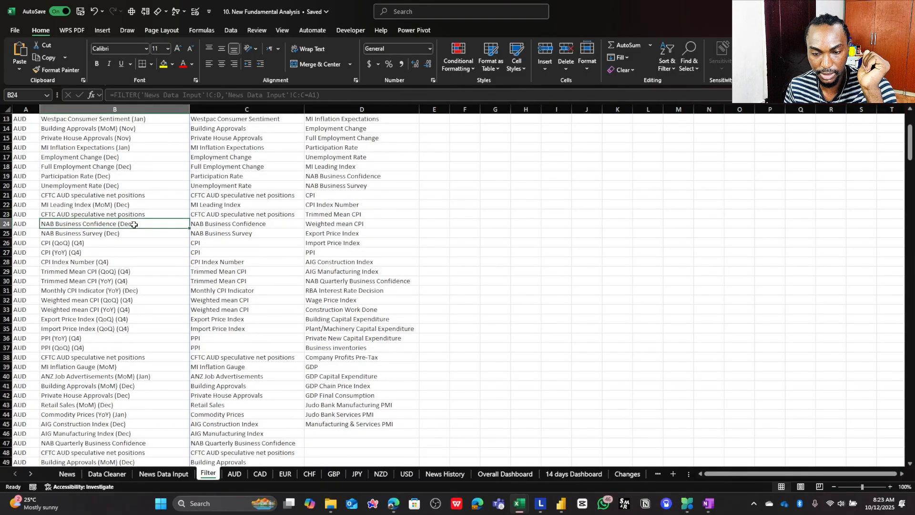
pyautogui.scroll(4, 132, 213)
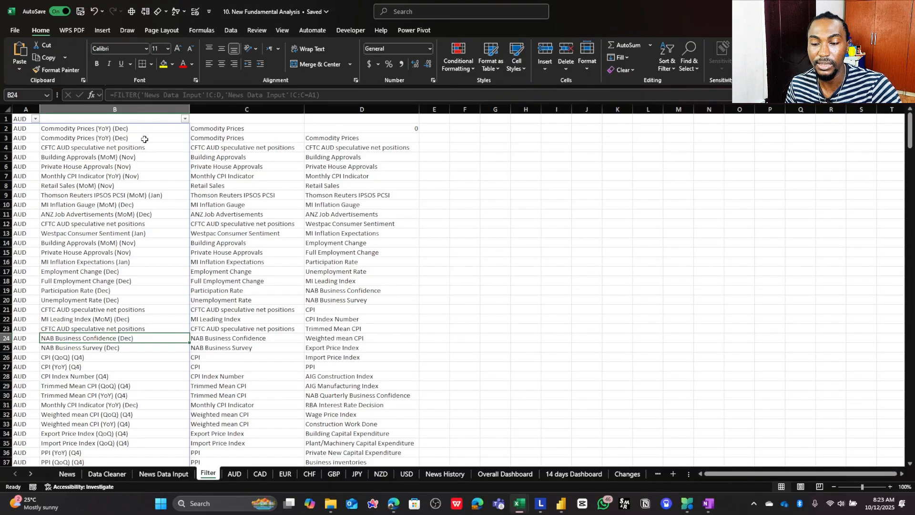
pyautogui.click(209, 138)
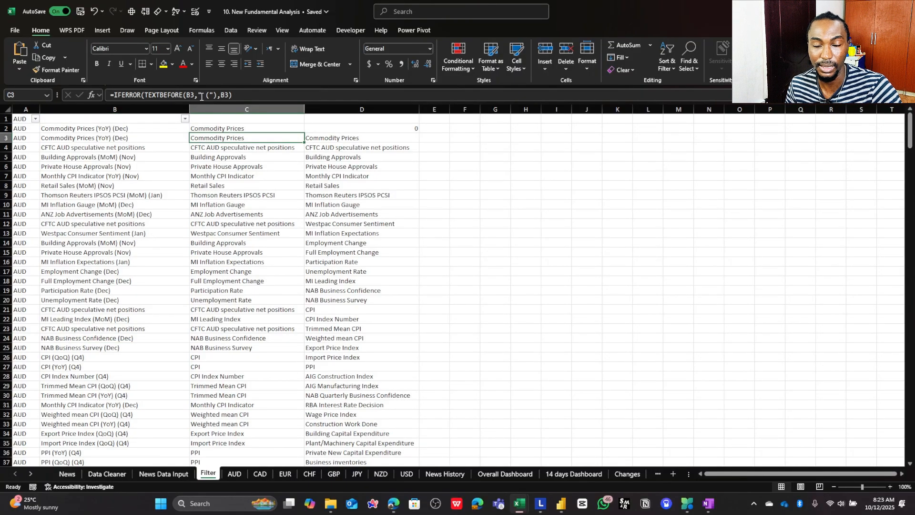
pyautogui.click(129, 138)
pyautogui.click(230, 140)
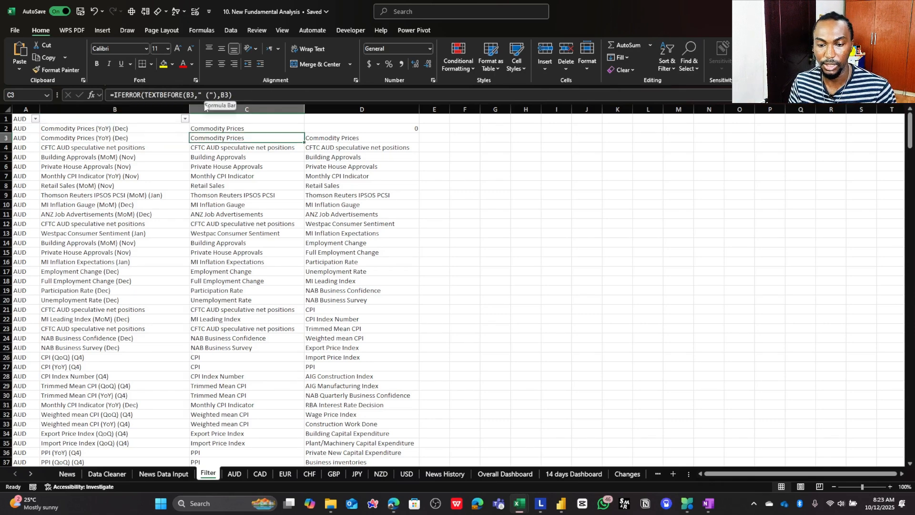
# - Compare B21 and C21 to see how the formula treats an event name without brackets, CFTC AUD speculative net positions
pyautogui.click(149, 312)
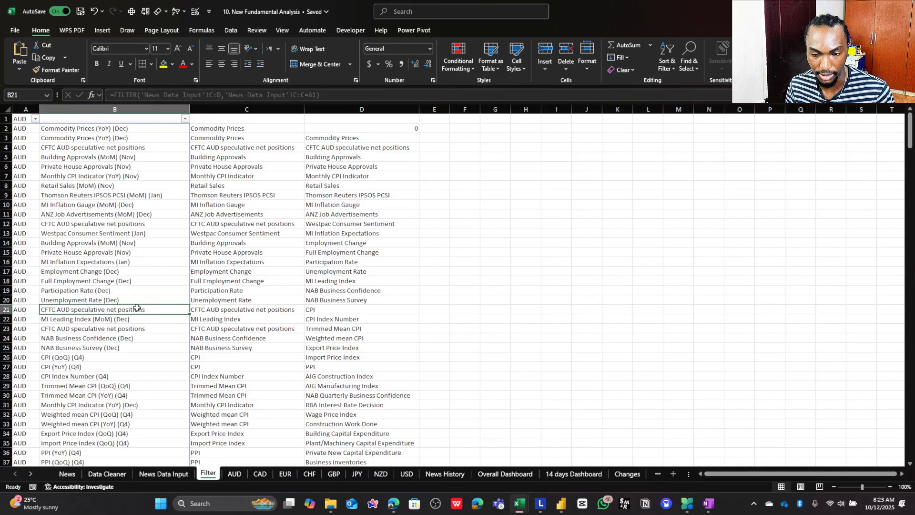
pyautogui.click(247, 313)
pyautogui.click(150, 308)
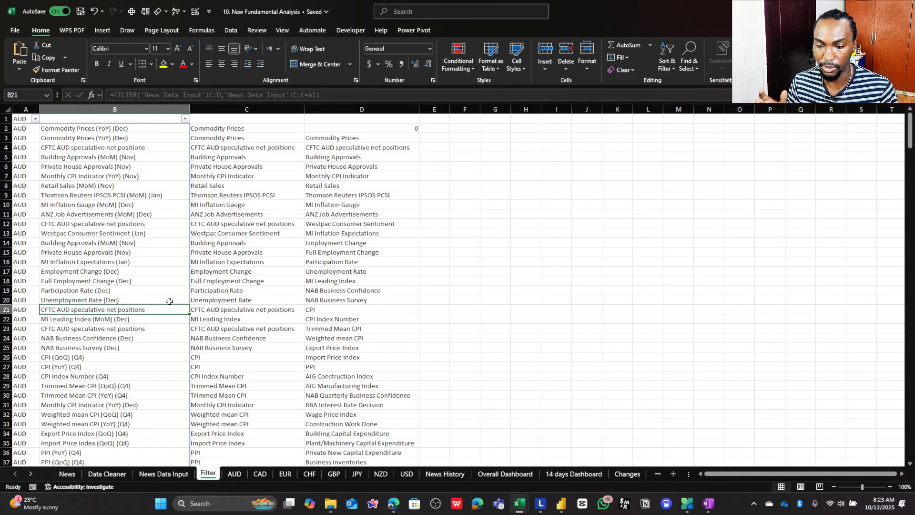
pyautogui.click(235, 310)
# - Compare the event list in column D from D2 downward with the shortened names in column C and the full names in column B
pyautogui.moveTo(353, 129); pyautogui.dragTo(347, 348)
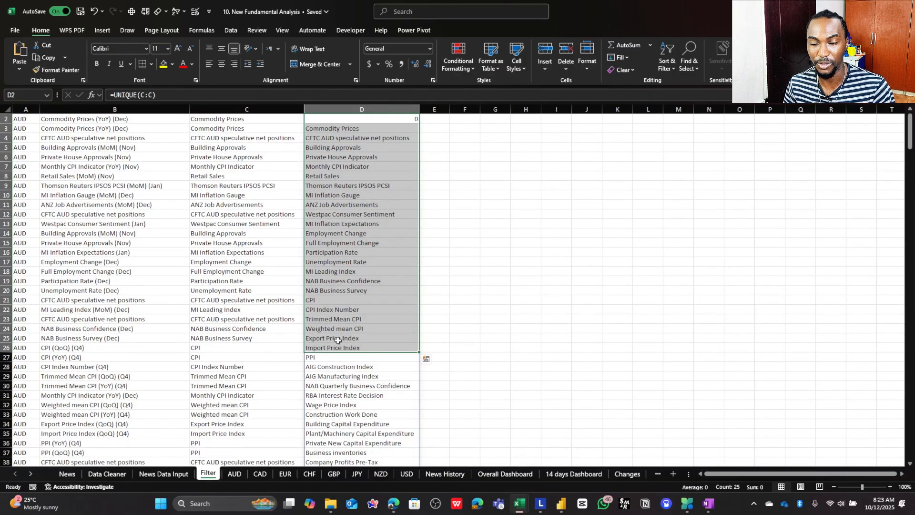
pyautogui.click(273, 335)
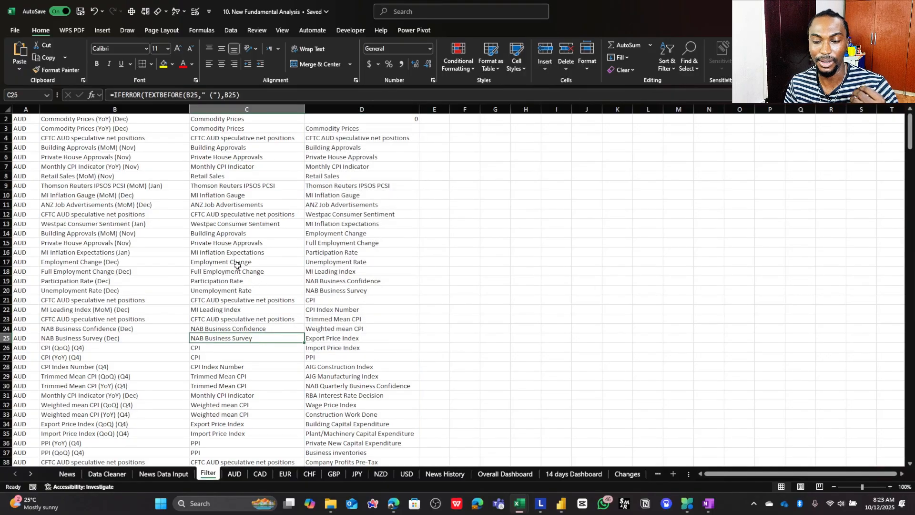
pyautogui.scroll(-3, 235, 265)
pyautogui.moveTo(227, 186); pyautogui.dragTo(214, 376)
pyautogui.scroll(4, 222, 320)
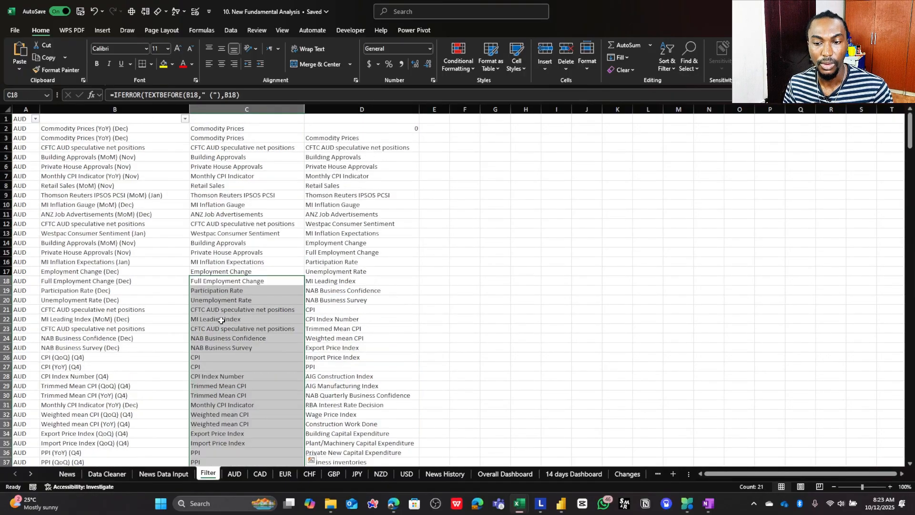
pyautogui.click(124, 280)
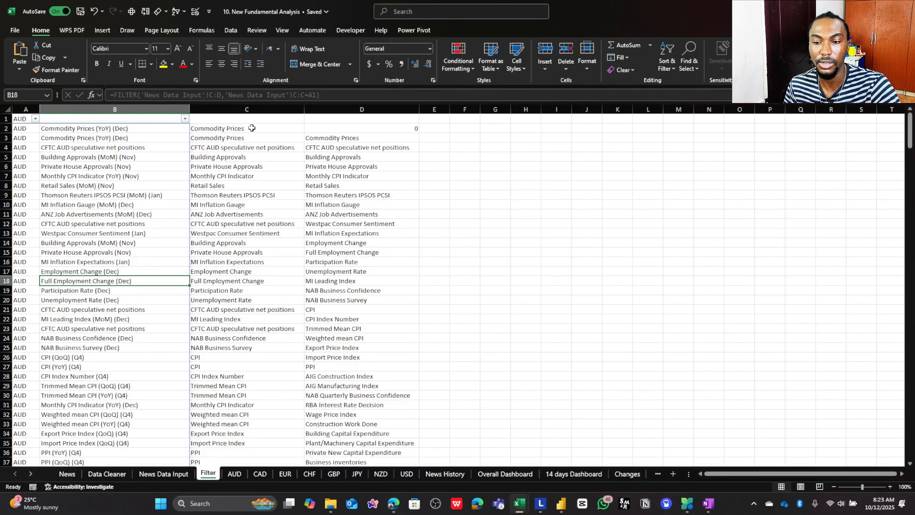
# - Examine the UNIQUE(C:C) formula in D2 against the repeated Commodity Prices entries in C2:C3
pyautogui.moveTo(251, 129); pyautogui.dragTo(252, 139)
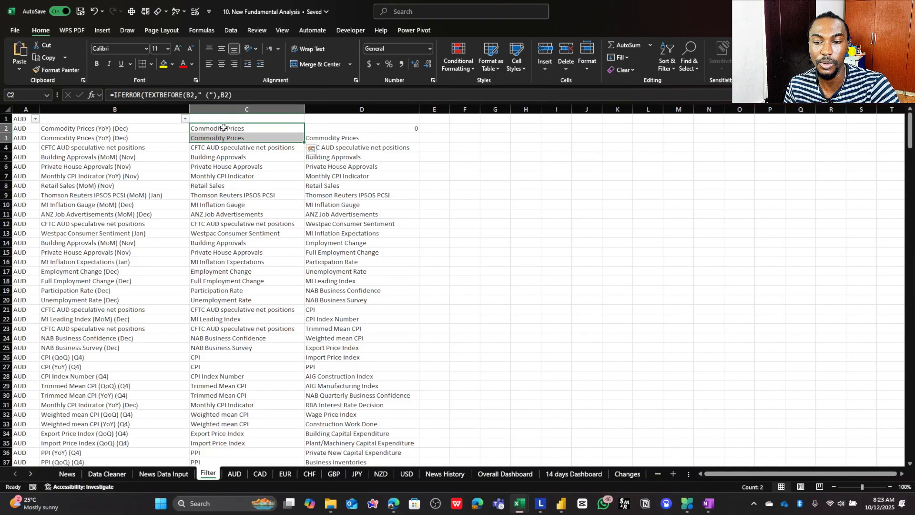
pyautogui.click(244, 147)
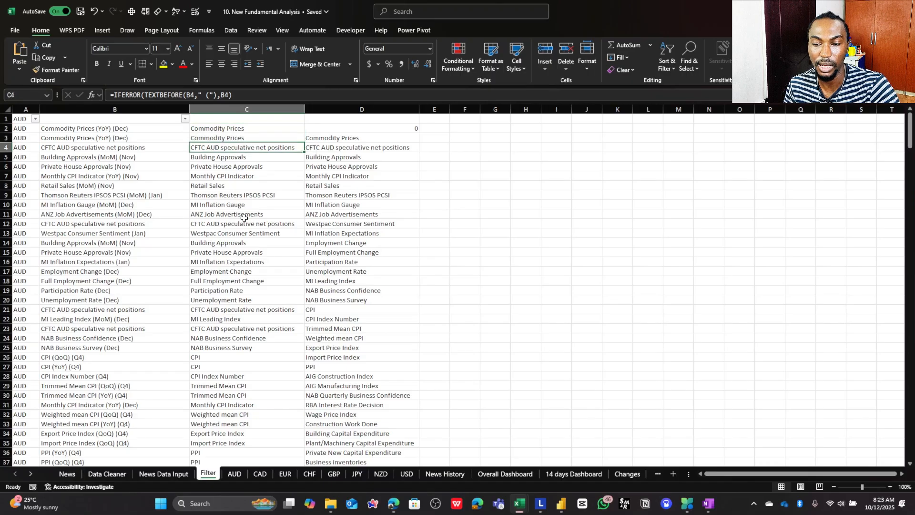
pyautogui.click(246, 129)
pyautogui.click(334, 135)
pyautogui.click(334, 128)
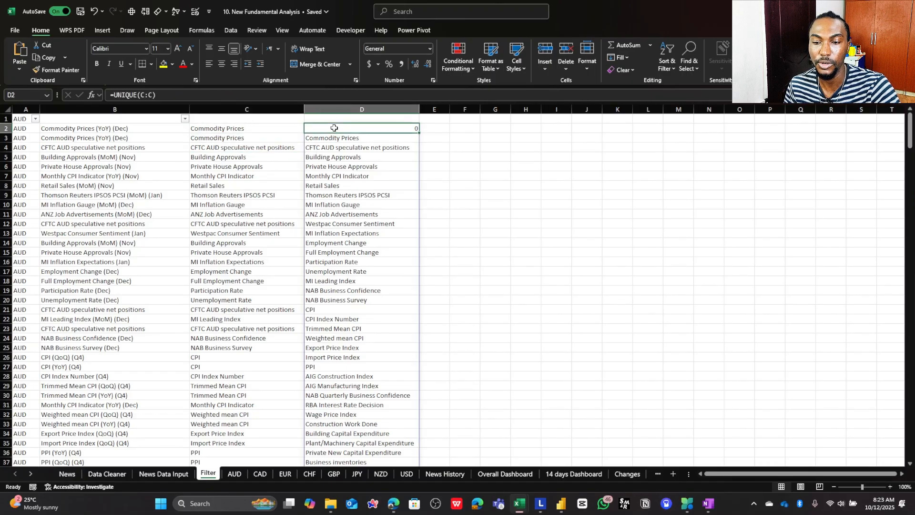
pyautogui.click(163, 95)
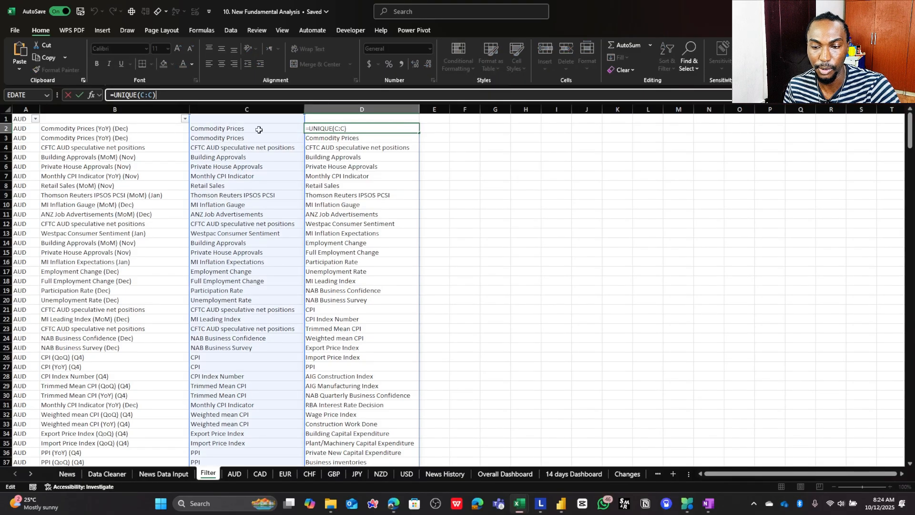
pyautogui.press('Escape')
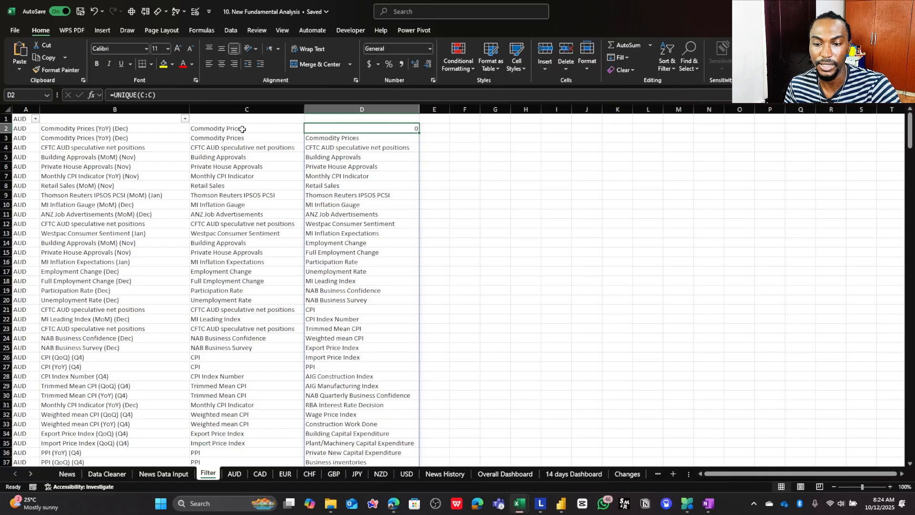
# - Look through column C for repeated shortened event names, from C2 down past row 111, and compare with D3
pyautogui.click(214, 128)
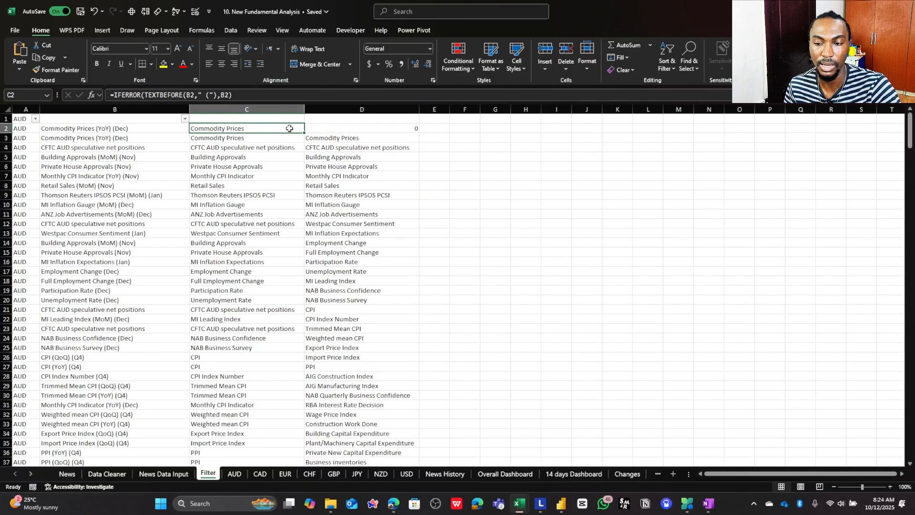
pyautogui.click(321, 139)
pyautogui.click(273, 128)
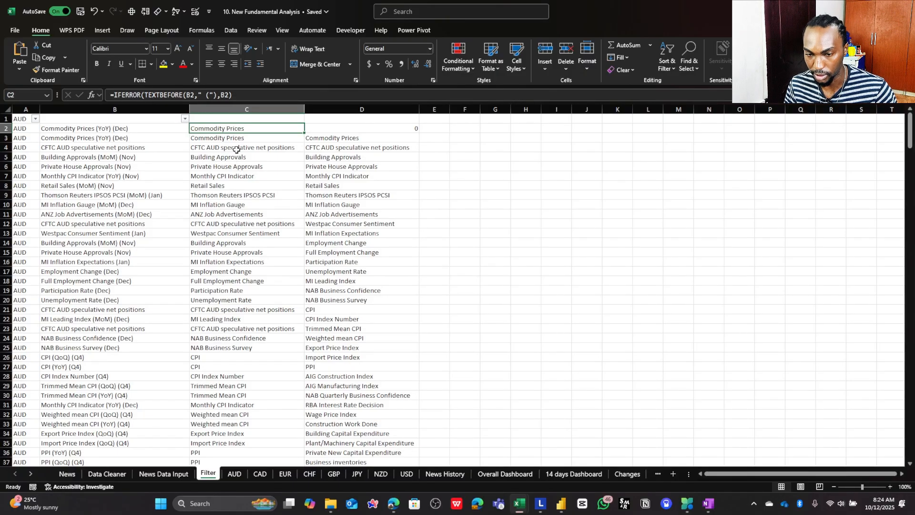
pyautogui.click(240, 138)
pyautogui.scroll(-16, 248, 244)
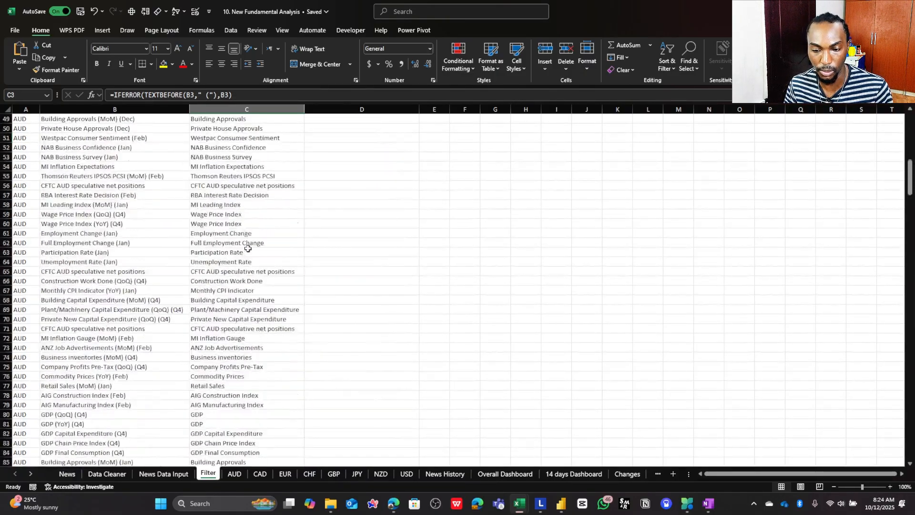
pyautogui.scroll(-14, 248, 248)
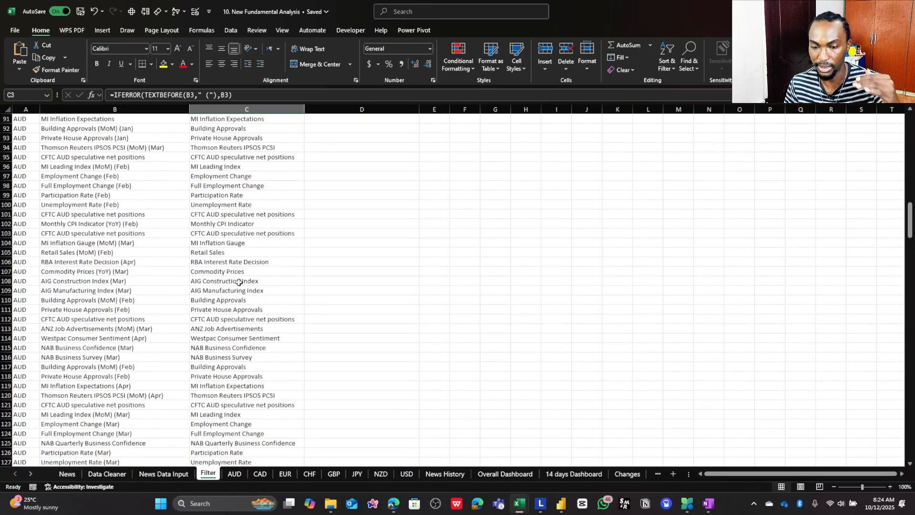
pyautogui.click(234, 309)
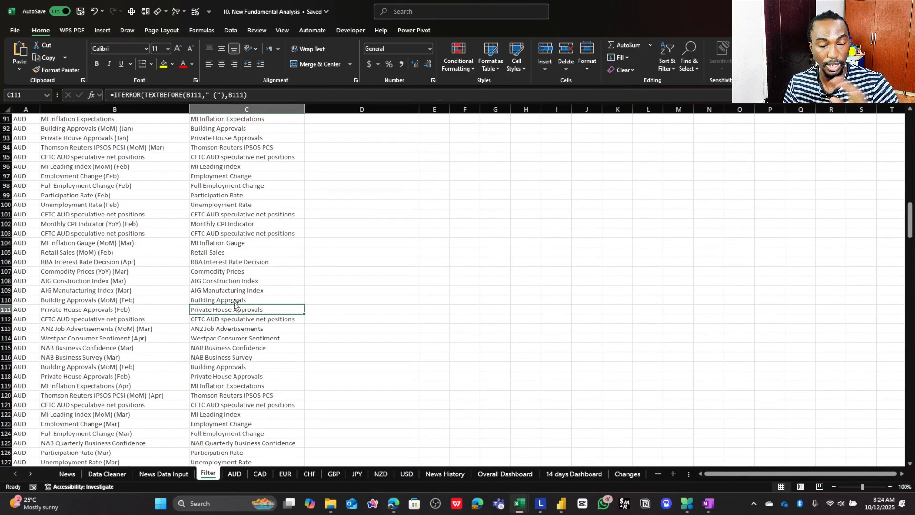
pyautogui.scroll(20, 230, 298)
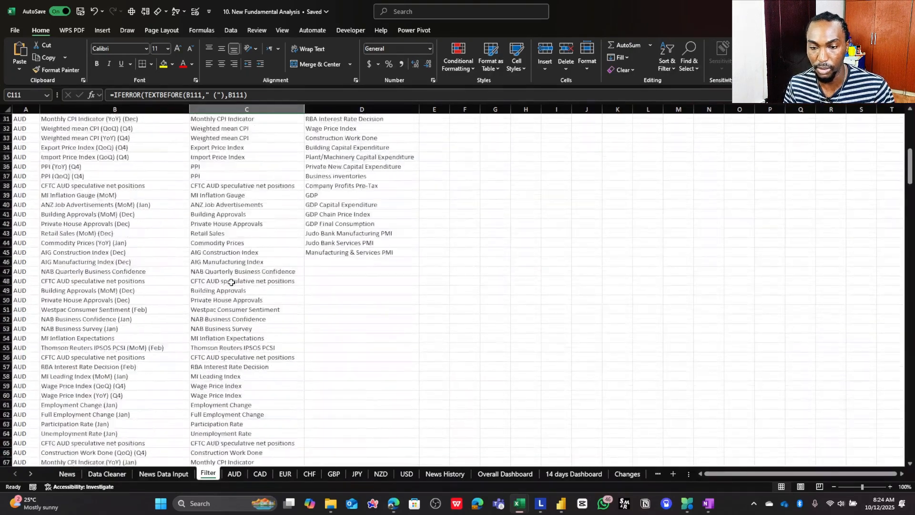
pyautogui.scroll(4, 231, 282)
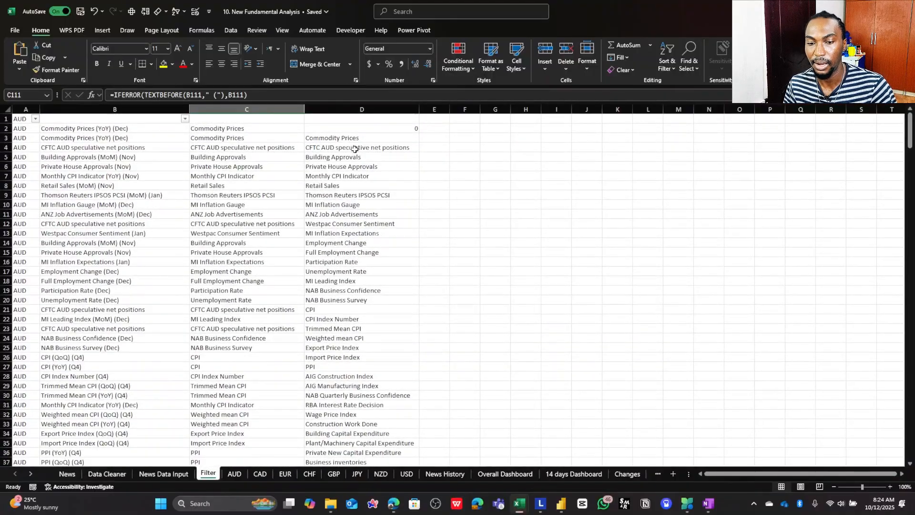
# - Select the whole full-name list from B2 down, and the whole unique list from D3 down, to compare their lengths
pyautogui.click(331, 137)
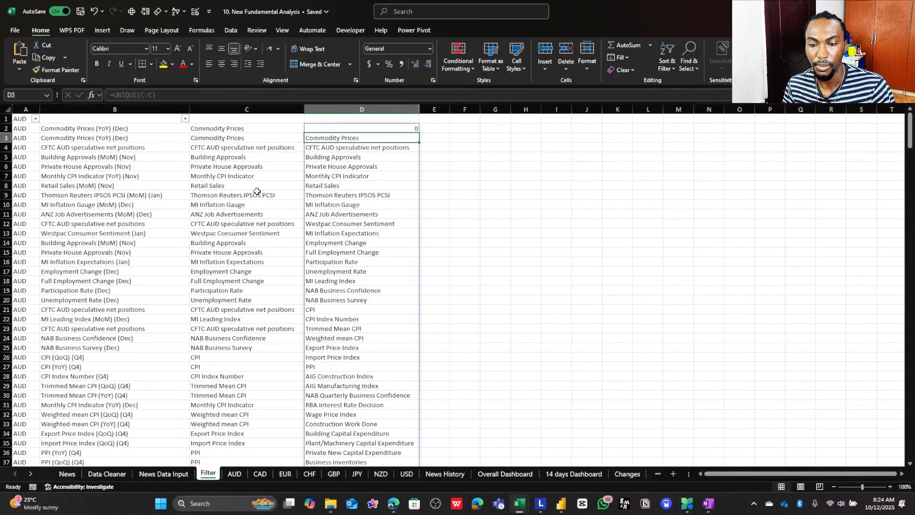
pyautogui.click(111, 131)
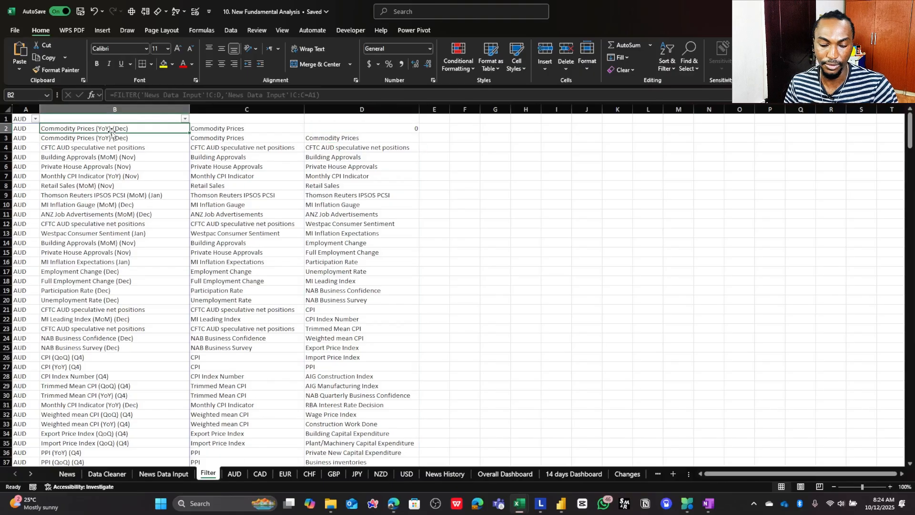
pyautogui.hotkey('ctrl', 'shift', 'Down')
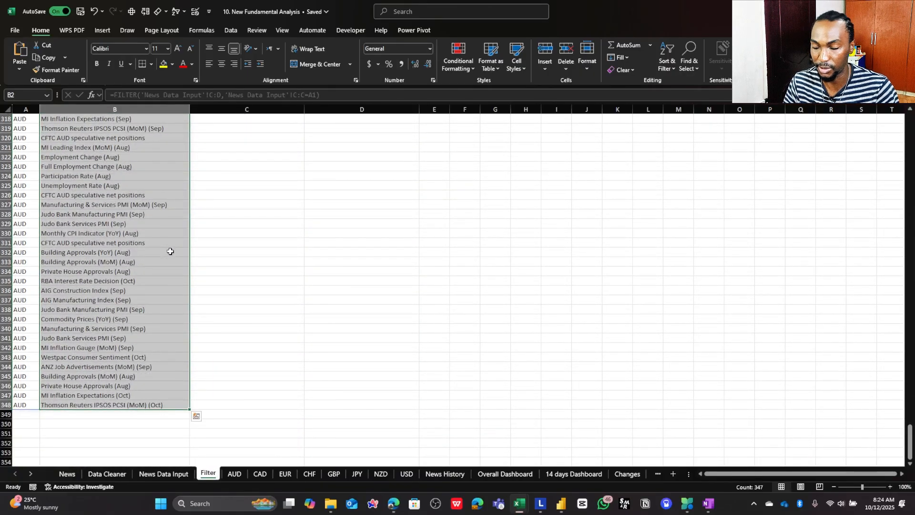
pyautogui.hotkey('ctrl', 'Up')
pyautogui.press('Right')
pyautogui.press('Right')
pyautogui.press('Down')
pyautogui.press('Down')
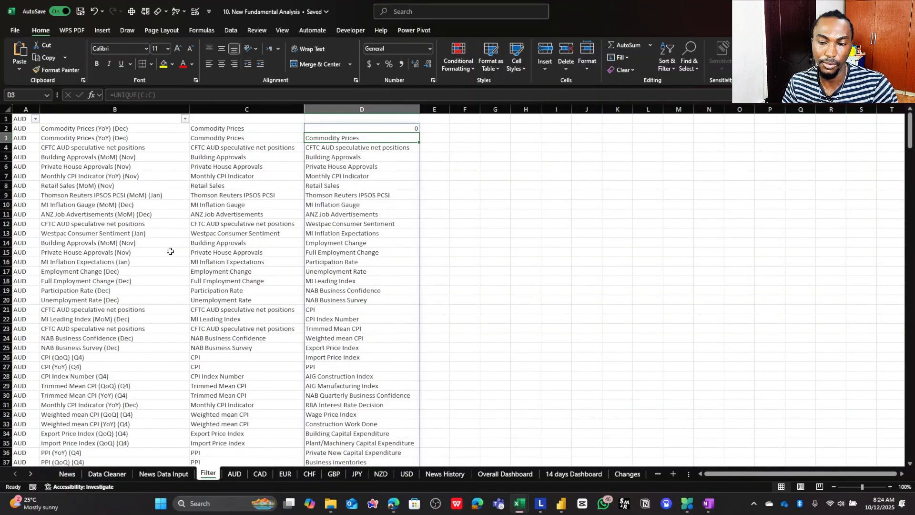
pyautogui.hotkey('ctrl', 'shift', 'Down')
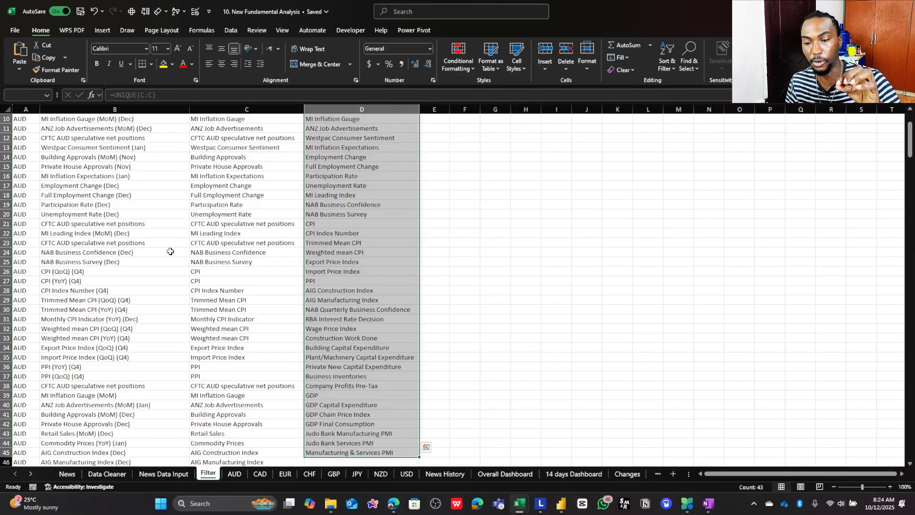
# - Examine the end of the unique event list in column D and the shortened names beside it in column C
pyautogui.scroll(-2, 239, 341)
pyautogui.click(343, 402)
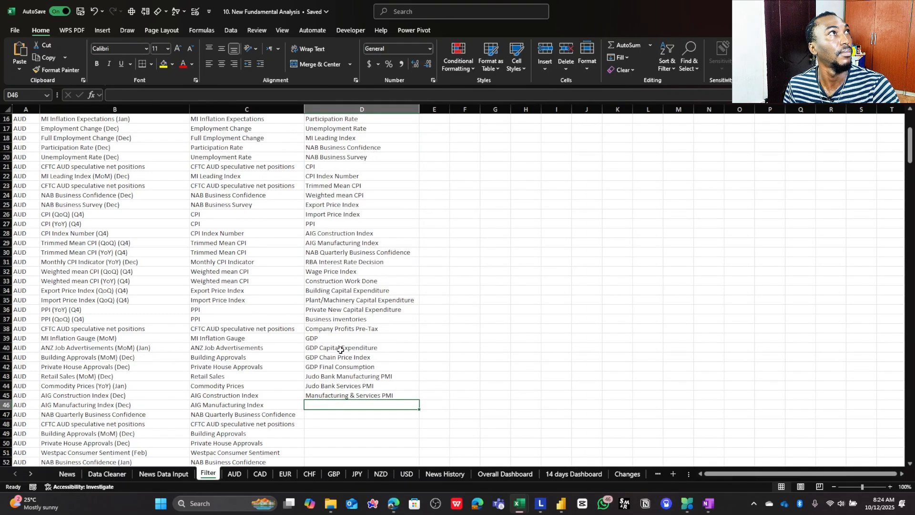
pyautogui.scroll(5, 343, 347)
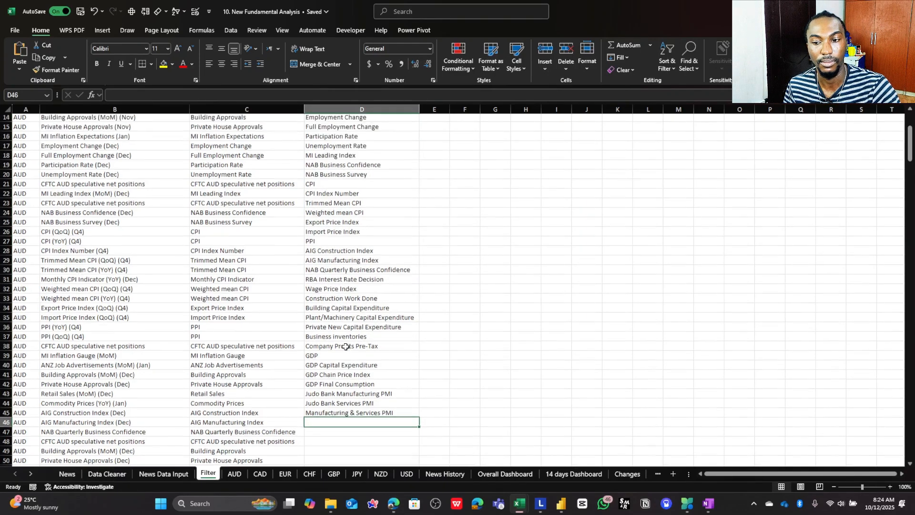
pyautogui.scroll(-7, 346, 352)
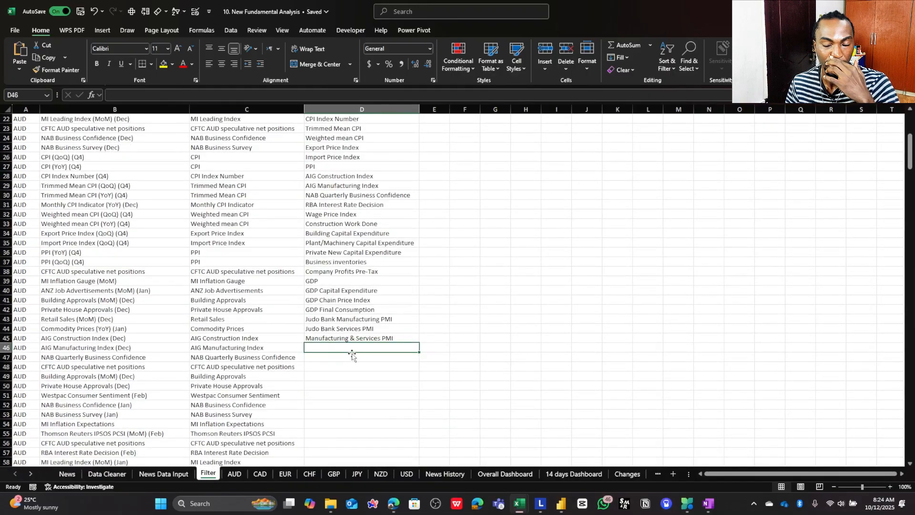
pyautogui.click(239, 176)
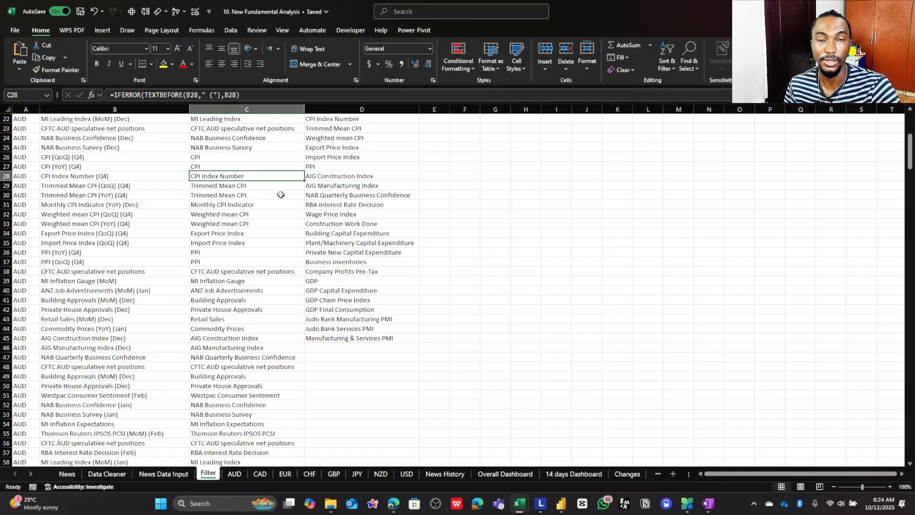
pyautogui.scroll(7, 289, 202)
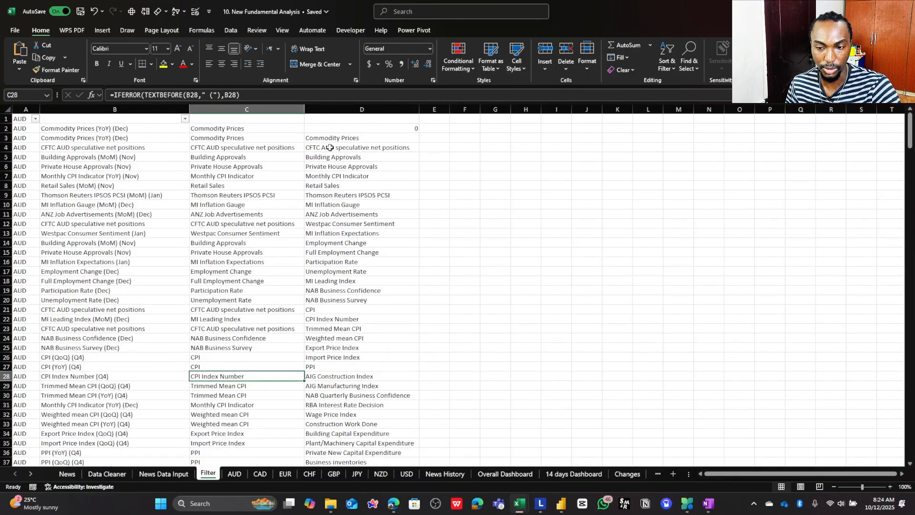
# - Compare the unique names from D4 down with the full names from B2 down, and check the currency in A1
pyautogui.moveTo(330, 147); pyautogui.dragTo(310, 372)
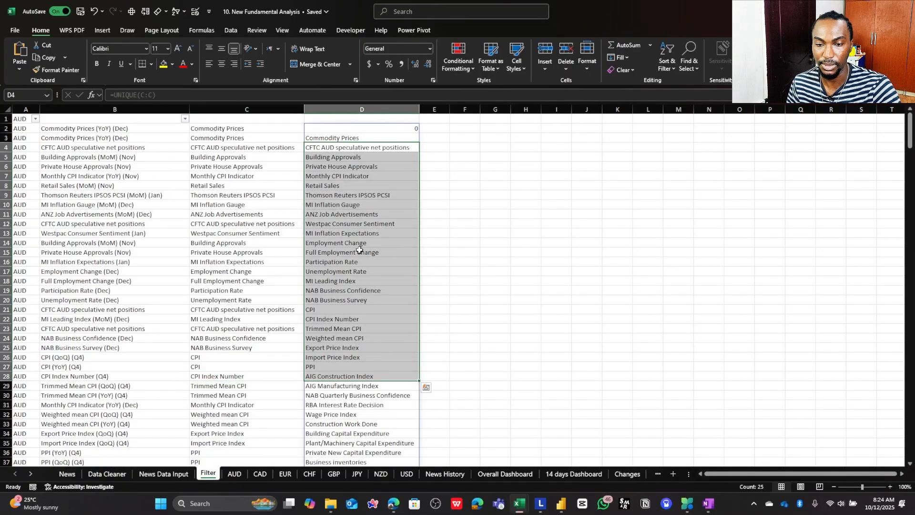
pyautogui.click(79, 133)
pyautogui.moveTo(109, 127); pyautogui.dragTo(117, 281)
pyautogui.click(326, 146)
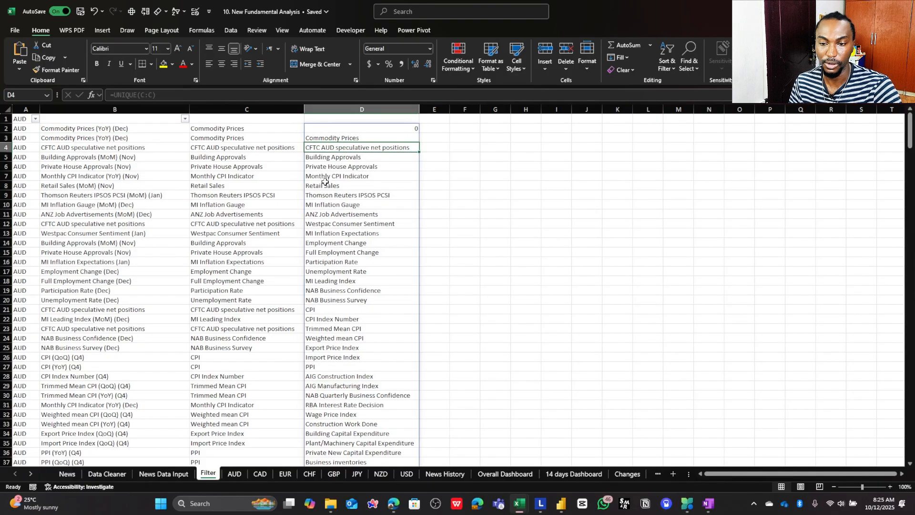
pyautogui.click(22, 118)
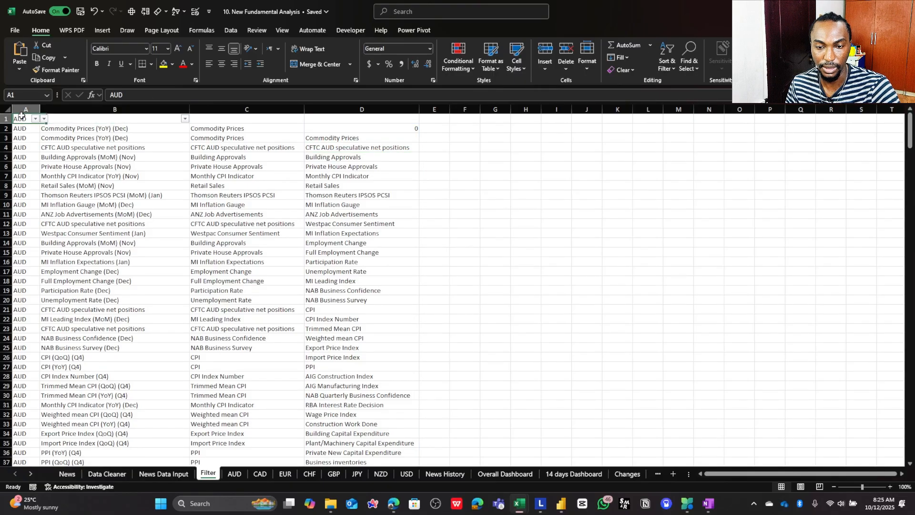
# - Switch the currency in A1 to CAD and inspect the TEXTBEFORE formula behind the shortened event name in C2
pyautogui.click(36, 119)
pyautogui.click(20, 137)
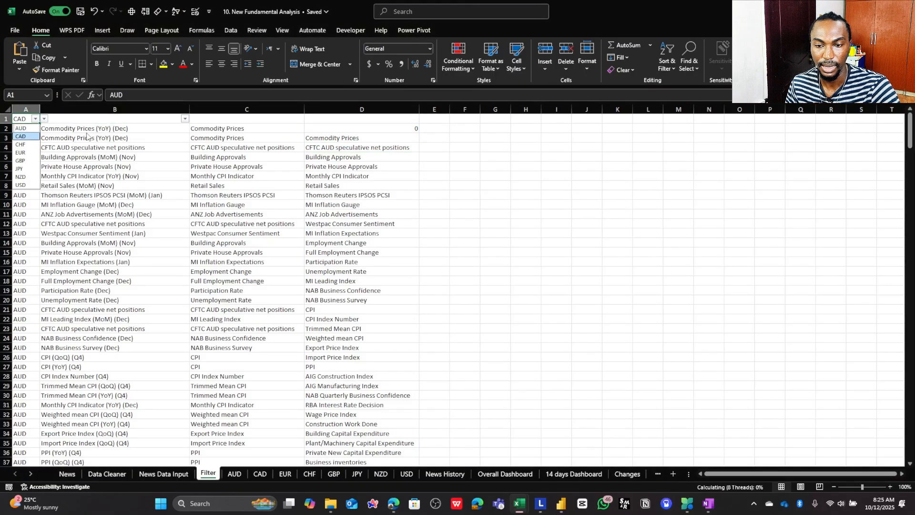
pyautogui.click(220, 138)
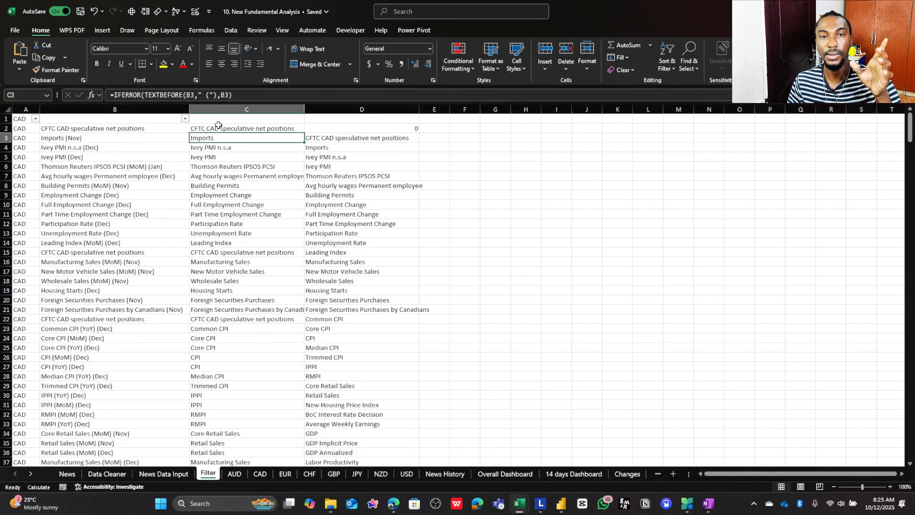
pyautogui.click(221, 128)
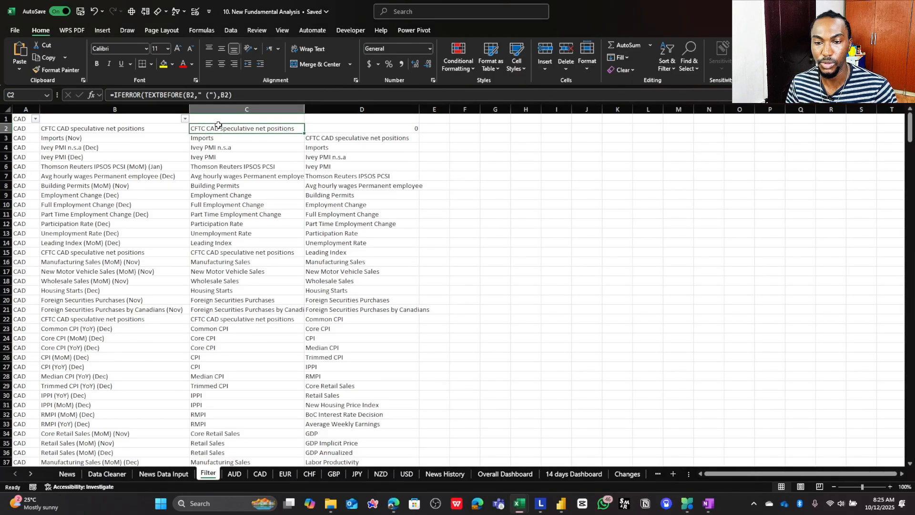
pyautogui.click(232, 98)
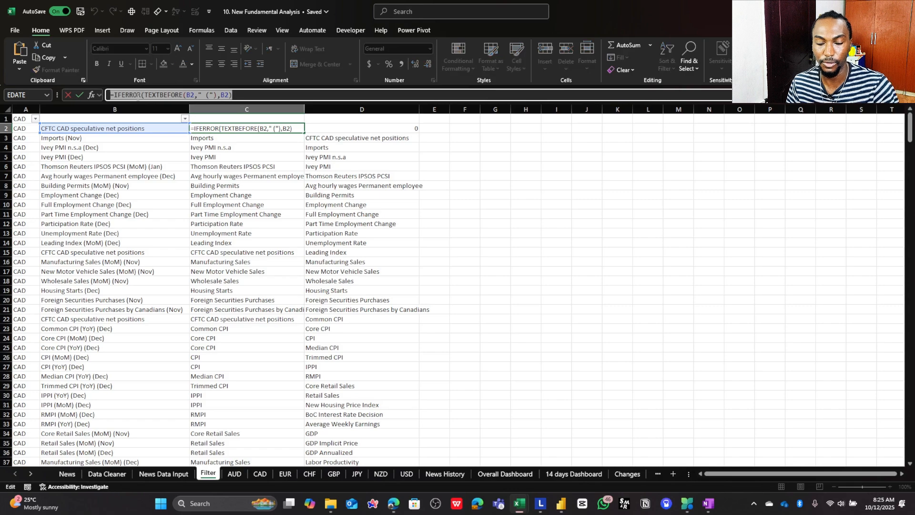
pyautogui.press('Escape')
# - Open the News Data Input sheet and check the TEXTBEFORE formula in its Event Name Filter column
pyautogui.click(119, 474)
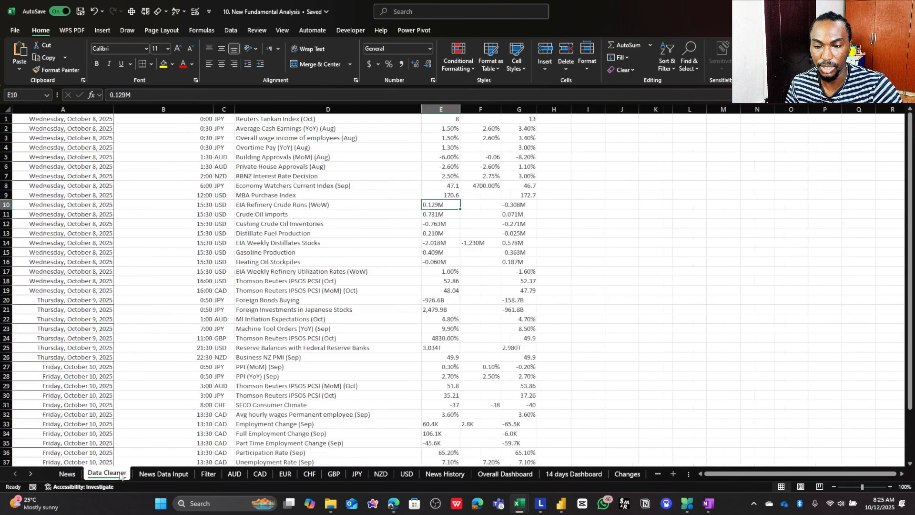
pyautogui.click(164, 474)
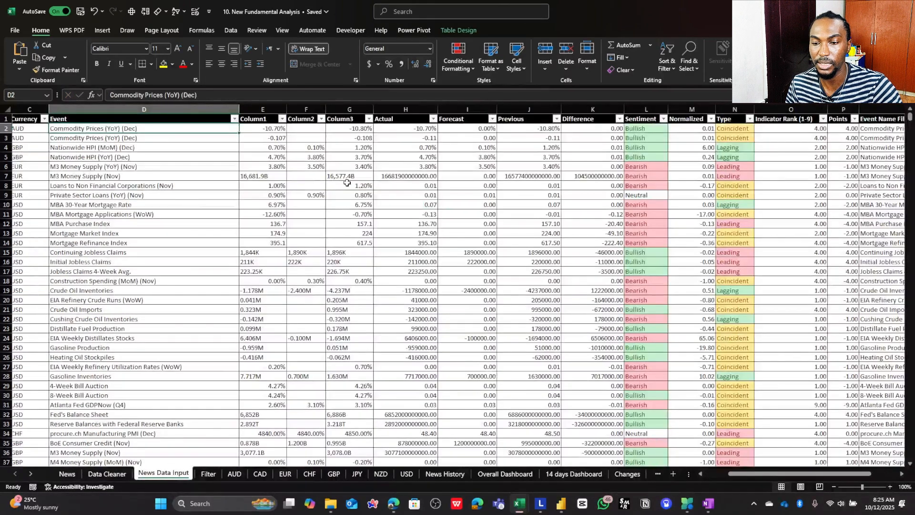
pyautogui.press('Right')
pyautogui.press('Right')
pyautogui.press('Right')
pyautogui.press('Right')
pyautogui.press('Right')
pyautogui.press('Right')
pyautogui.press('Right')
pyautogui.press('Right')
pyautogui.press('Right')
pyautogui.press('Right')
pyautogui.press('Right')
pyautogui.press('Right')
pyautogui.press('Right')
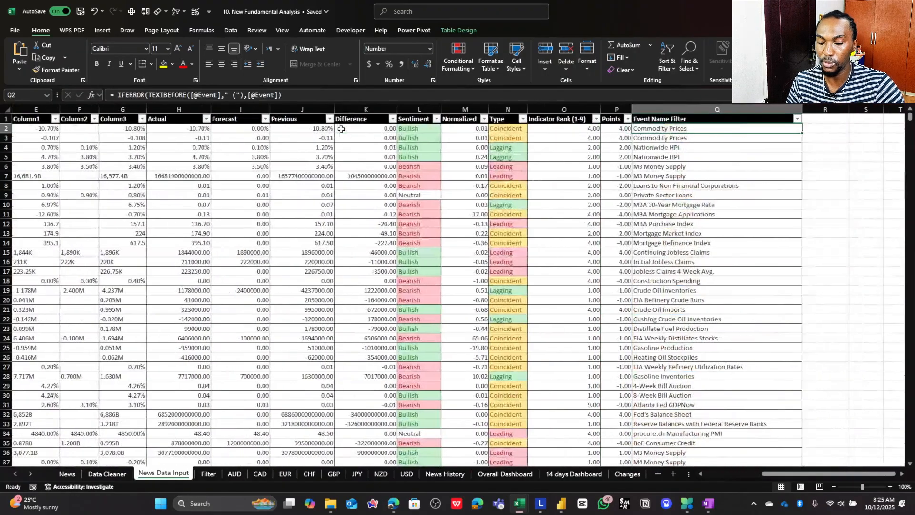
# - Place this workbook side by side with Book1 and bring its Points and Event Name Filter columns into view
pyautogui.press('super+Left')
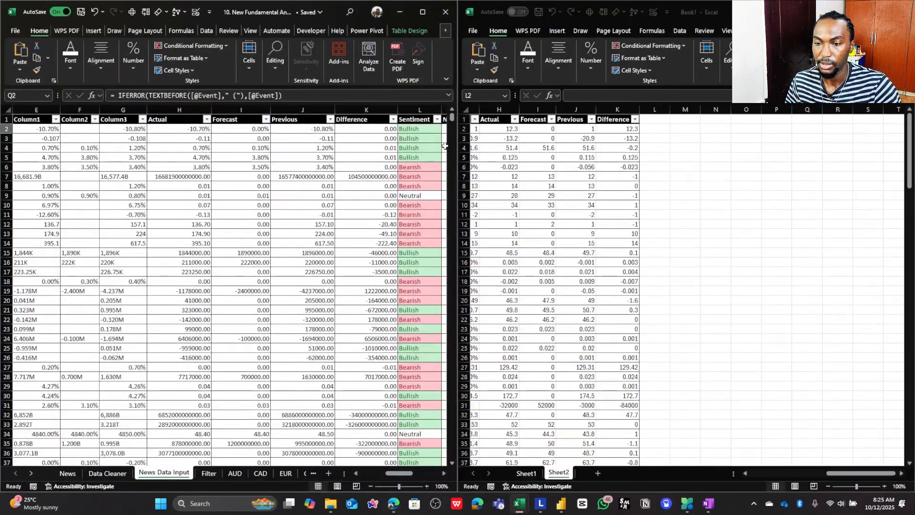
pyautogui.click(419, 135)
pyautogui.press('Right')
pyautogui.press('Right')
pyautogui.press('Right')
pyautogui.press('Right')
pyautogui.press('Right')
pyautogui.press('Right')
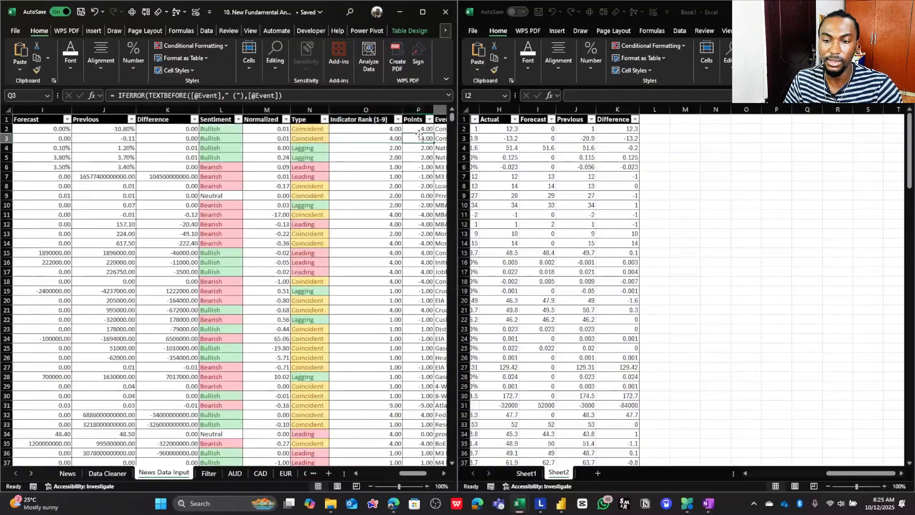
pyautogui.press('Left')
pyautogui.press('Left')
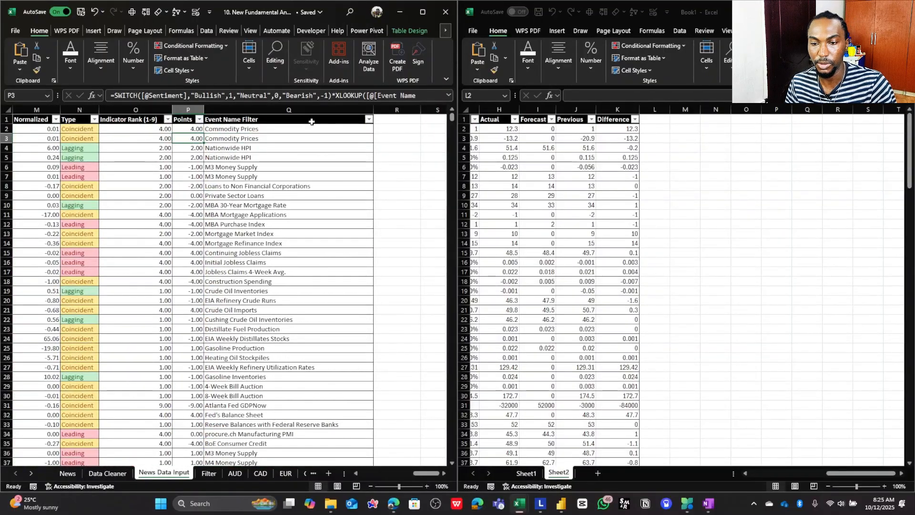
# - Copy the IFERROR(TEXTBEFORE) formula text from Q2 in the Event Name Filter column, leaving the cell unchanged
pyautogui.click(302, 127)
pyautogui.moveTo(283, 95); pyautogui.dragTo(123, 91)
pyautogui.hotkey('ctrl', 'c')
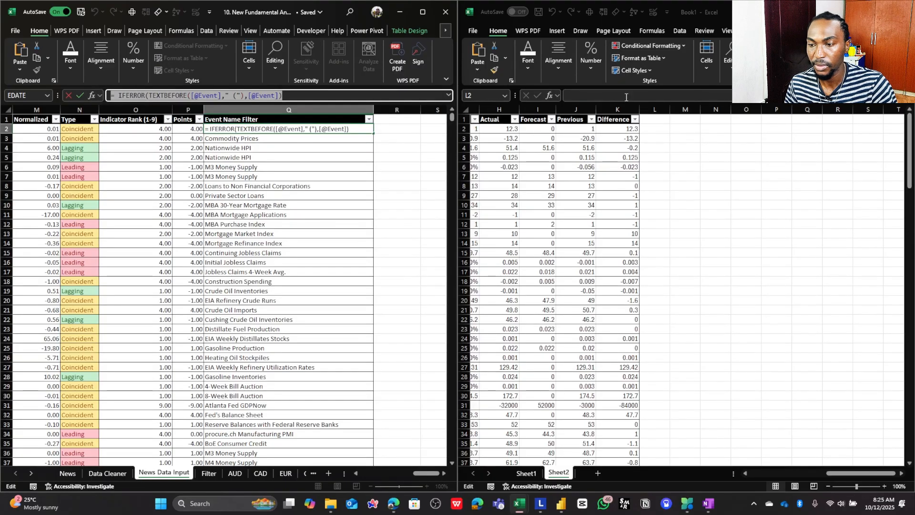
pyautogui.click(659, 128)
pyautogui.press('Escape')
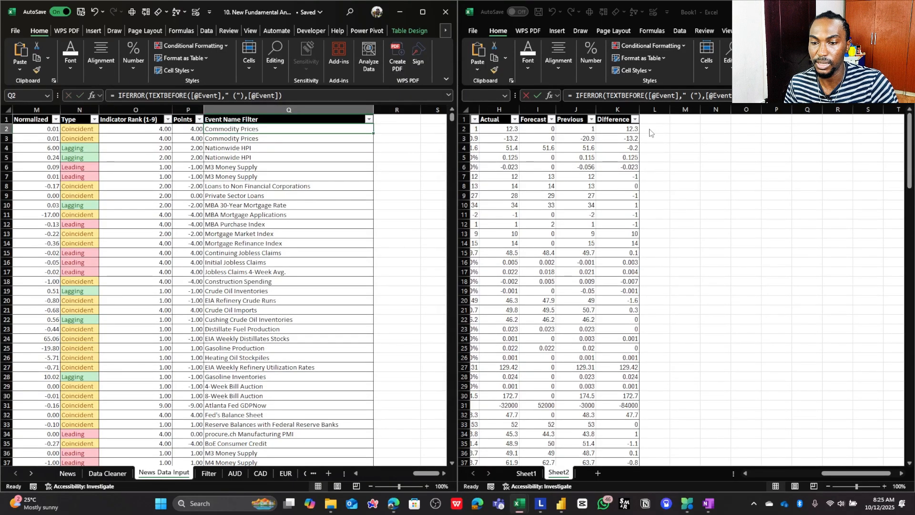
# - Try to enter the copied TEXTBEFORE formula in L2 of Book1's Sheet2
pyautogui.click(650, 129)
pyautogui.hotkey('ctrl', 'v')
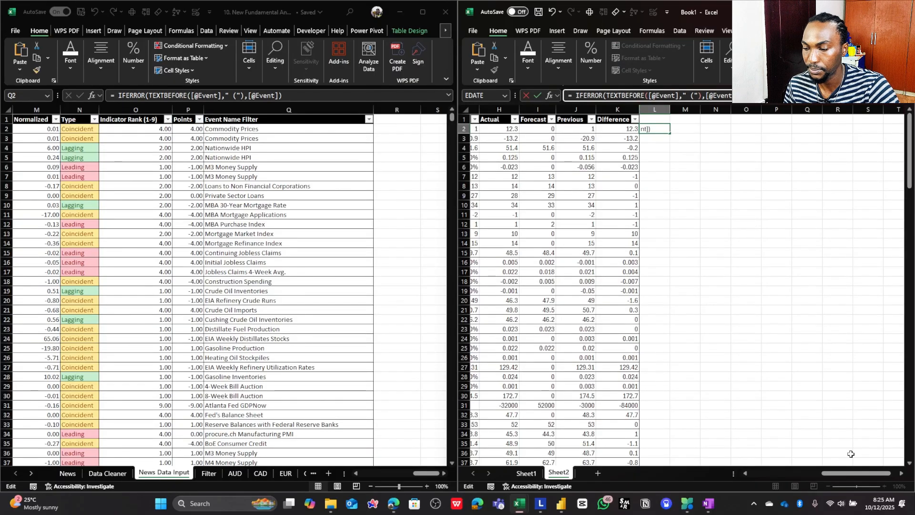
pyautogui.moveTo(851, 474); pyautogui.dragTo(802, 440)
pyautogui.press('Return')
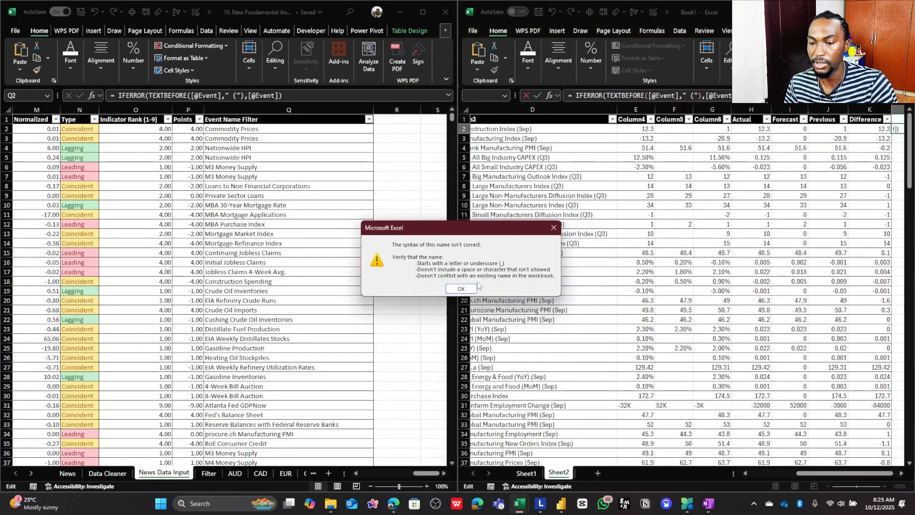
pyautogui.click(461, 289)
pyautogui.press('Escape')
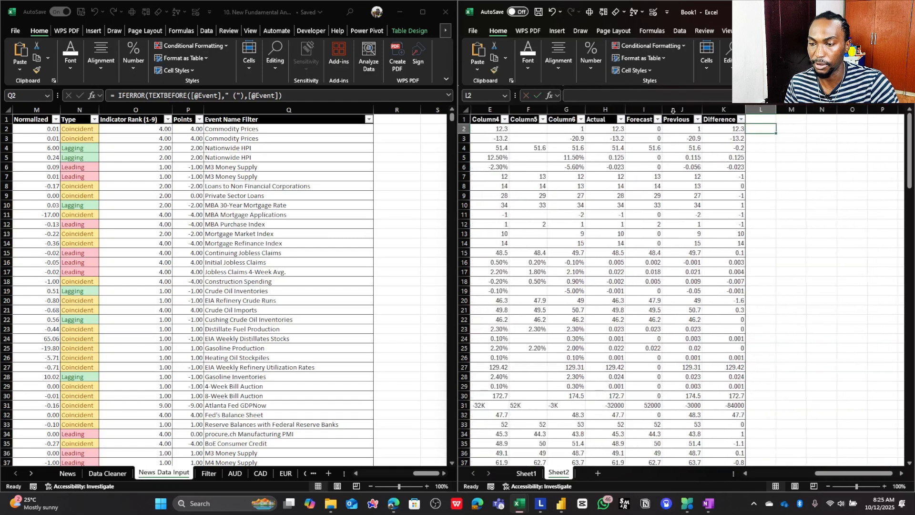
# - Rename the event-name column header in D1 of Book1's Sheet2 to Event
pyautogui.click(793, 474)
pyautogui.click(678, 121)
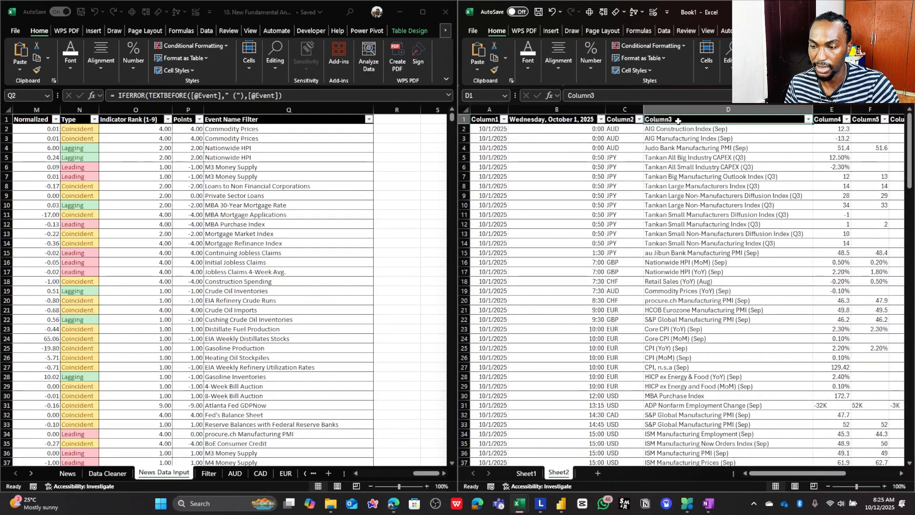
pyautogui.write('Event')
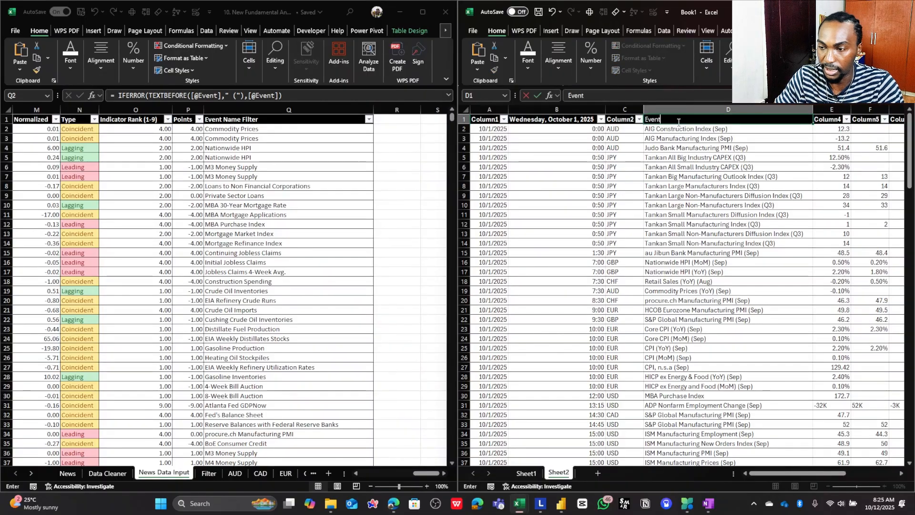
pyautogui.press('Return')
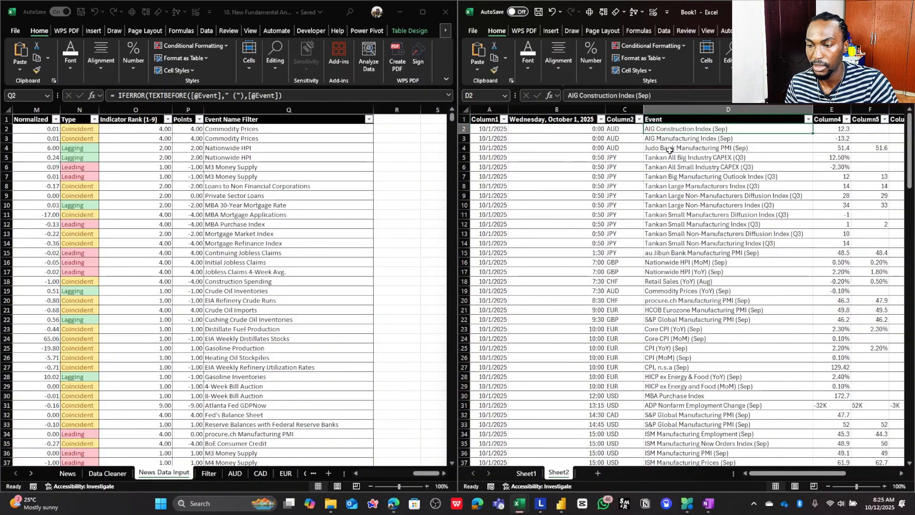
pyautogui.hscroll(5, 670, 149)
pyautogui.click(830, 129)
pyautogui.click(744, 95)
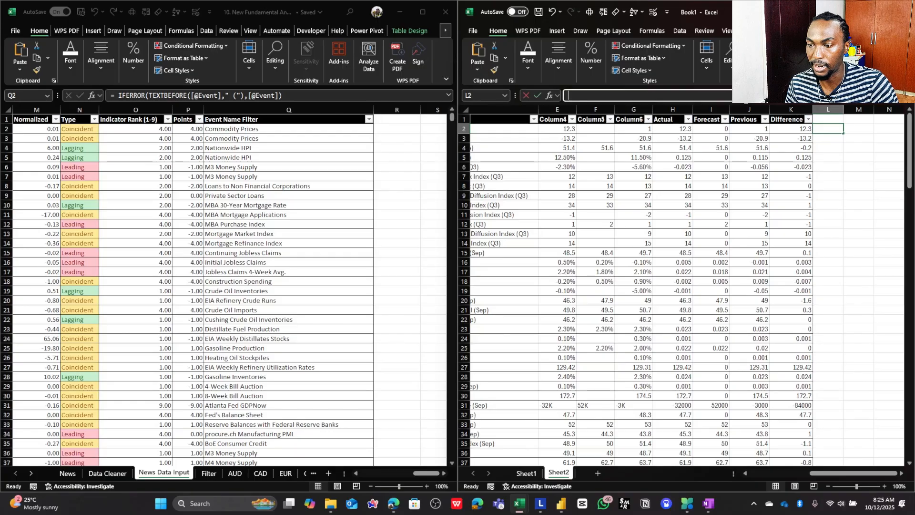
pyautogui.hotkey('ctrl', 'v')
pyautogui.press('Return')
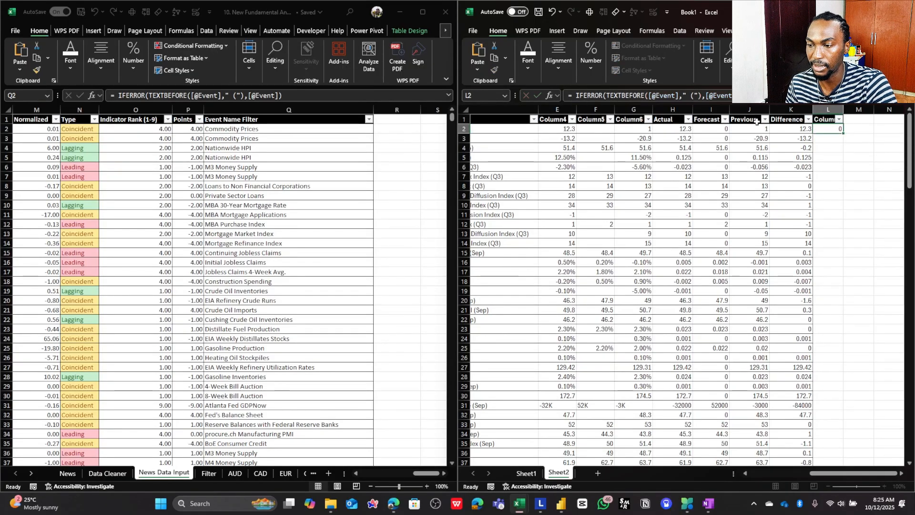
pyautogui.press('Return')
pyautogui.doubleClick(844, 109)
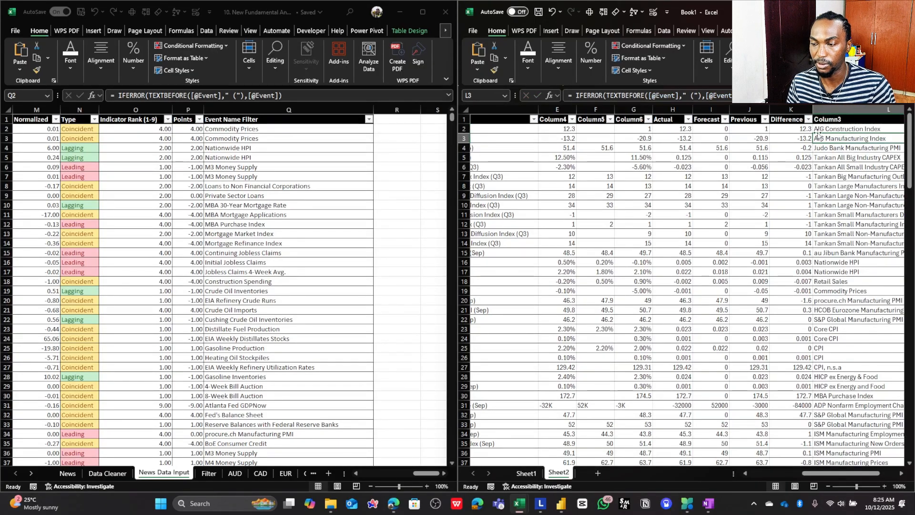
# - Enlarge the Book1 window and compare the full event names in column D with the shortened names in column L
pyautogui.click(880, 12)
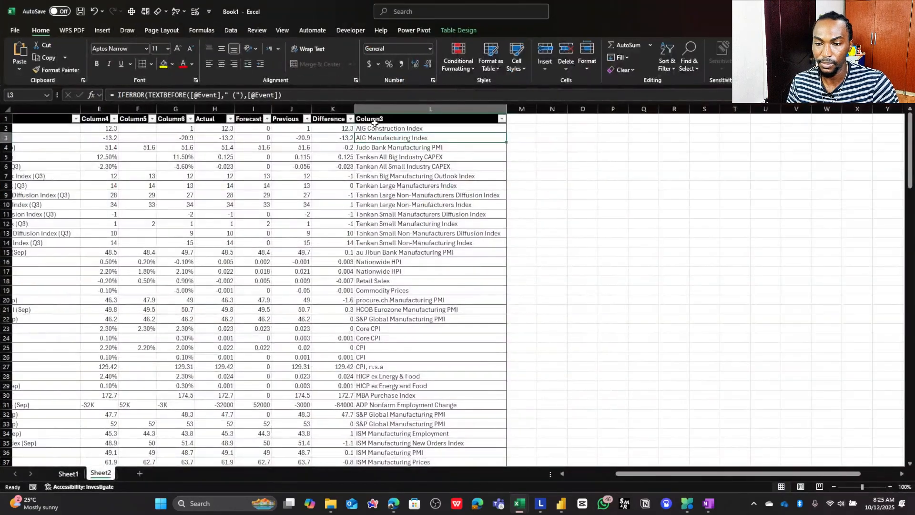
pyautogui.click(377, 129)
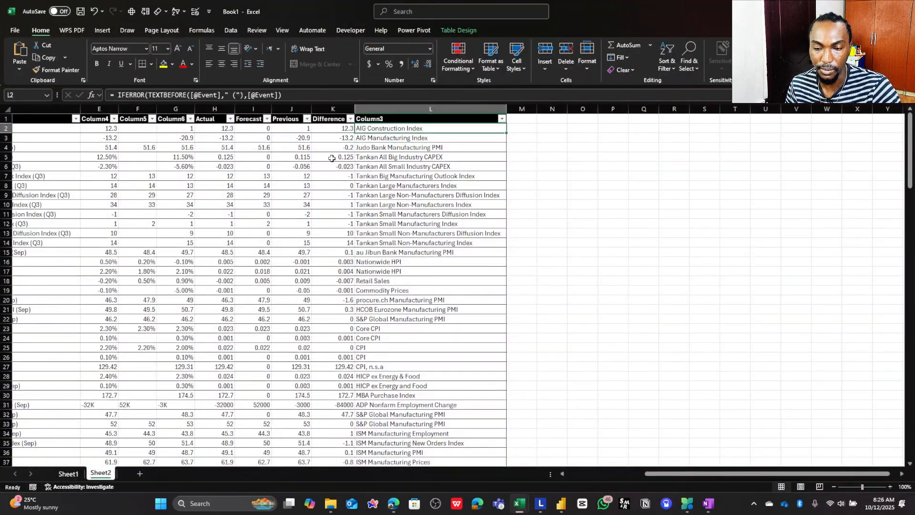
pyautogui.moveTo(646, 471); pyautogui.dragTo(575, 459)
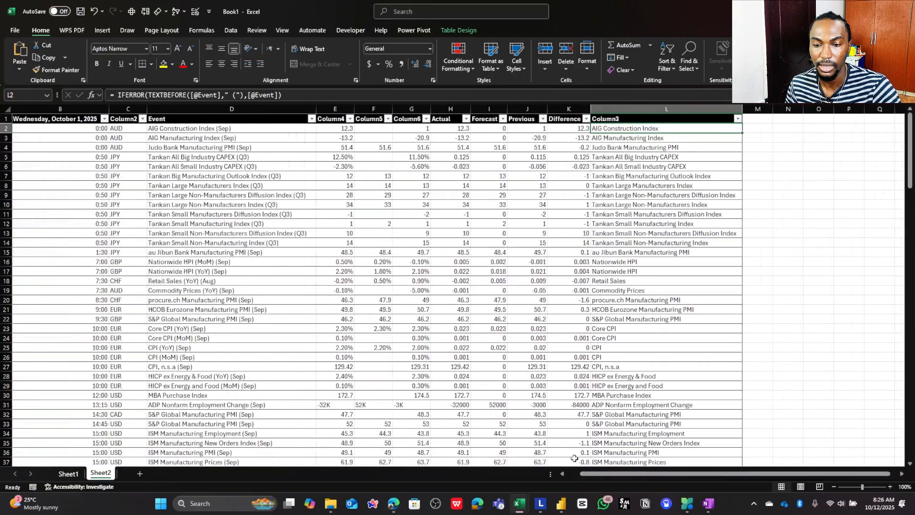
pyautogui.click(238, 130)
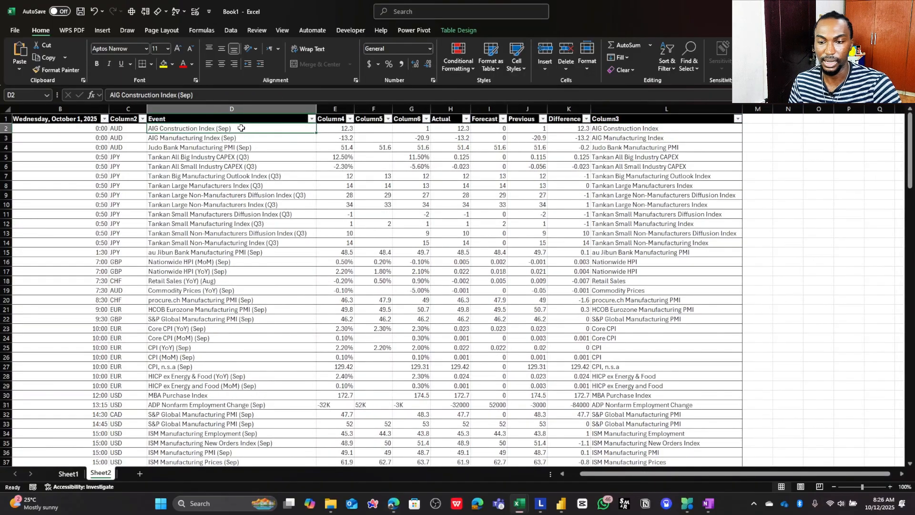
pyautogui.click(250, 160)
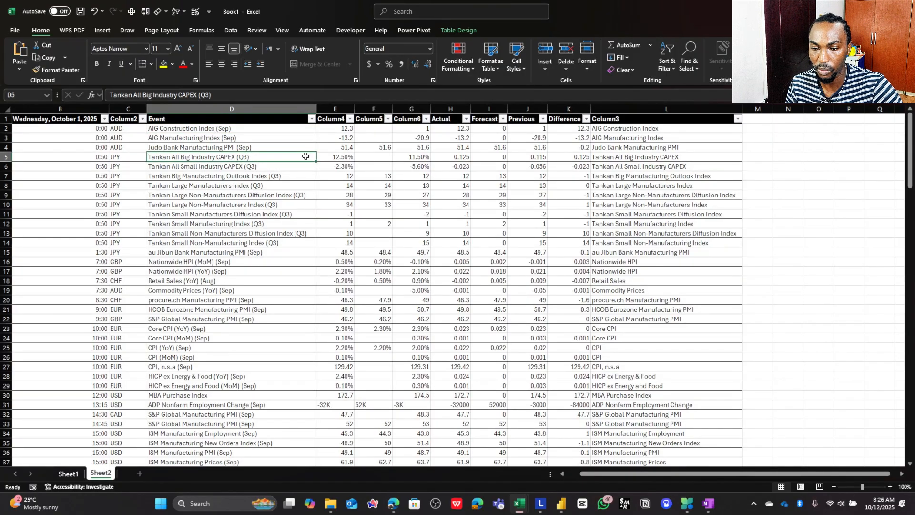
pyautogui.moveTo(306, 156); pyautogui.dragTo(625, 155)
pyautogui.click(623, 151)
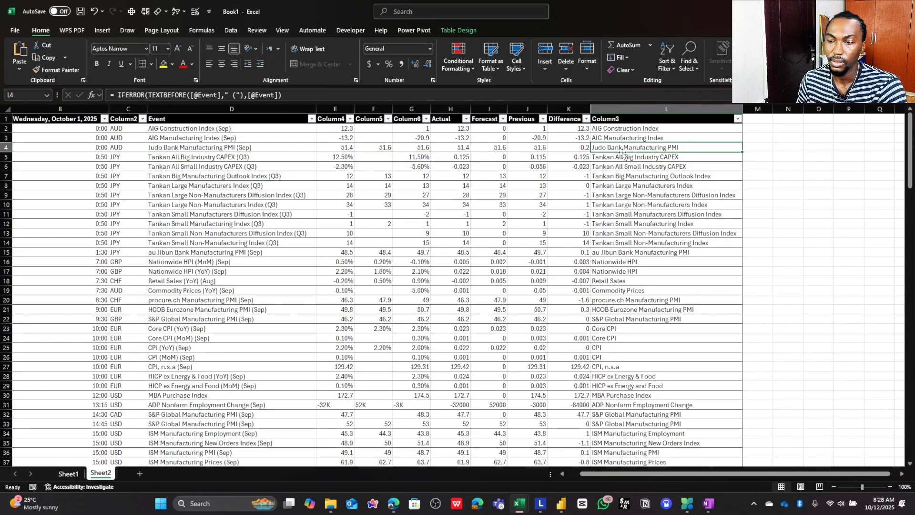
pyautogui.click(630, 130)
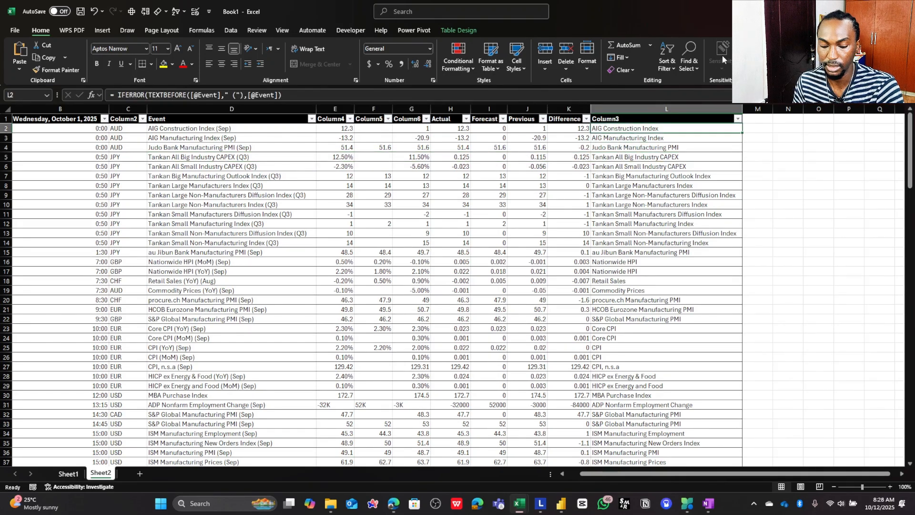
# - Place Book1 beside the New Fundamental Analysis workbook again and open that workbook's News sheet
pyautogui.press('super+Right')
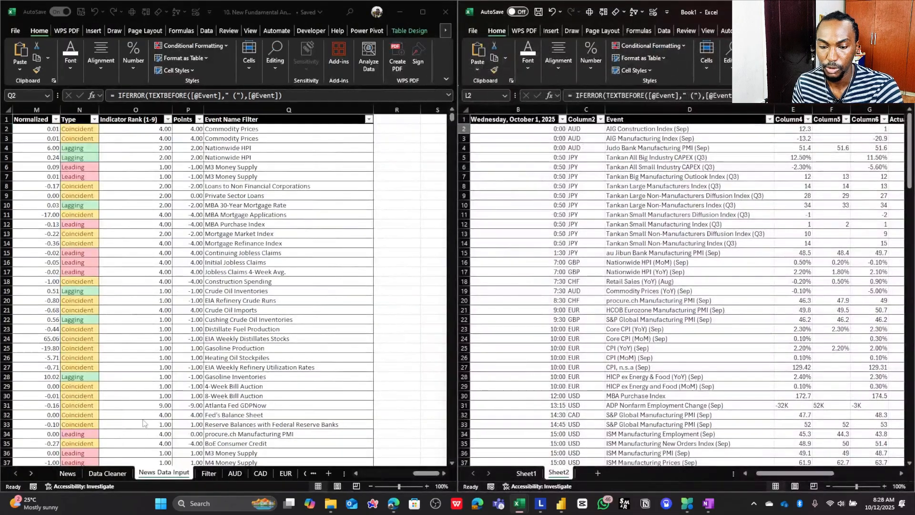
pyautogui.click(67, 474)
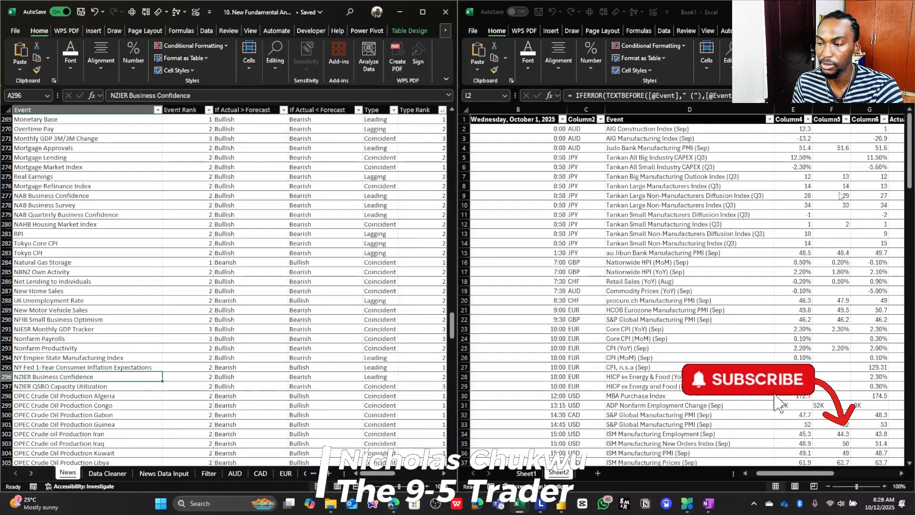
pyautogui.scroll(5, 99, 176)
# - Look across Book1's table from the Event column to the shortened names in column L, and select L2
pyautogui.click(691, 131)
pyautogui.press('F2')
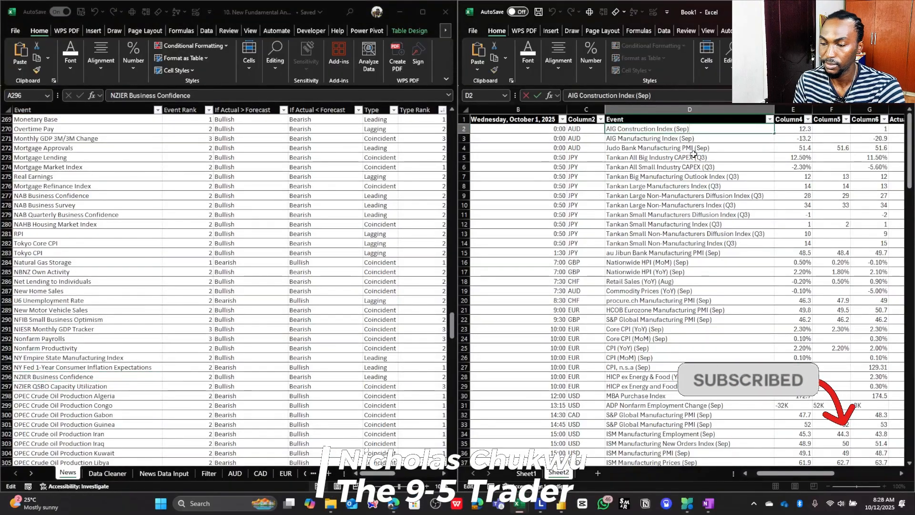
pyautogui.press('Return')
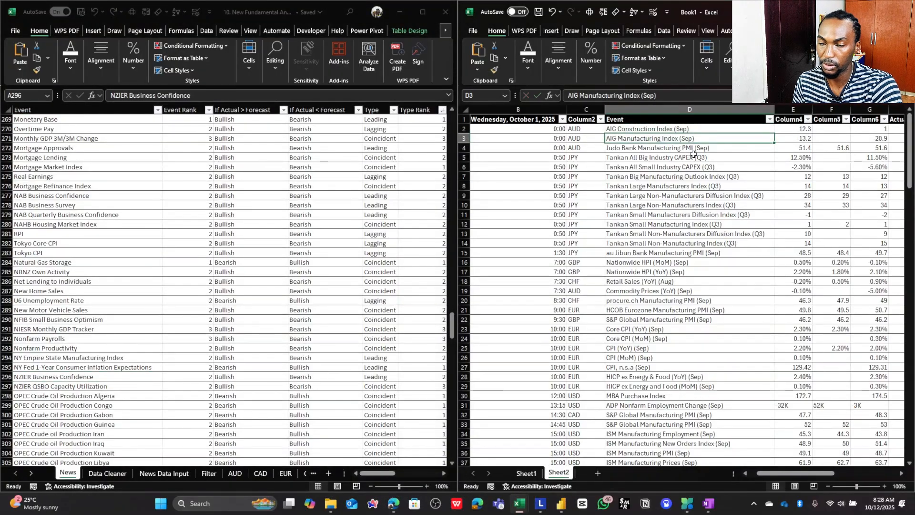
pyautogui.press('Right')
pyautogui.press('Right')
pyautogui.press('Right')
pyautogui.press('Right')
pyautogui.press('Right')
pyautogui.press('Right')
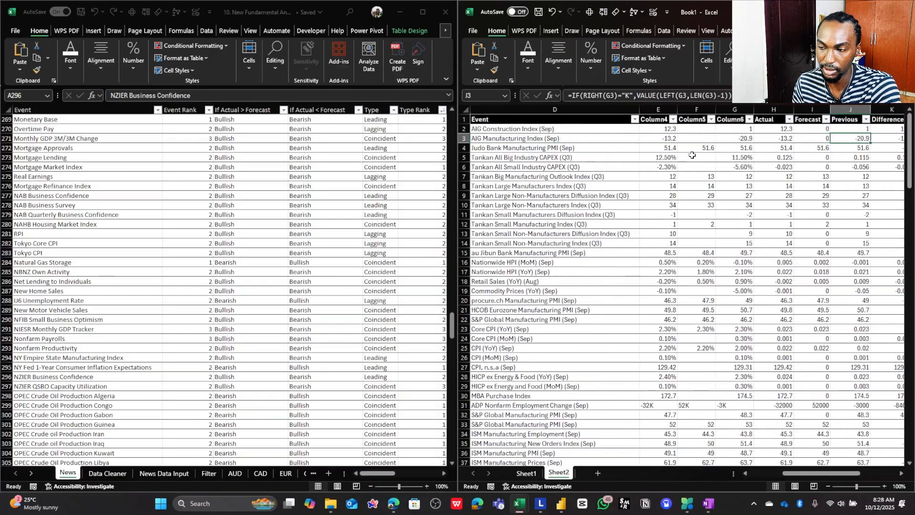
pyautogui.press('Right')
pyautogui.press('Right')
pyautogui.press('Right')
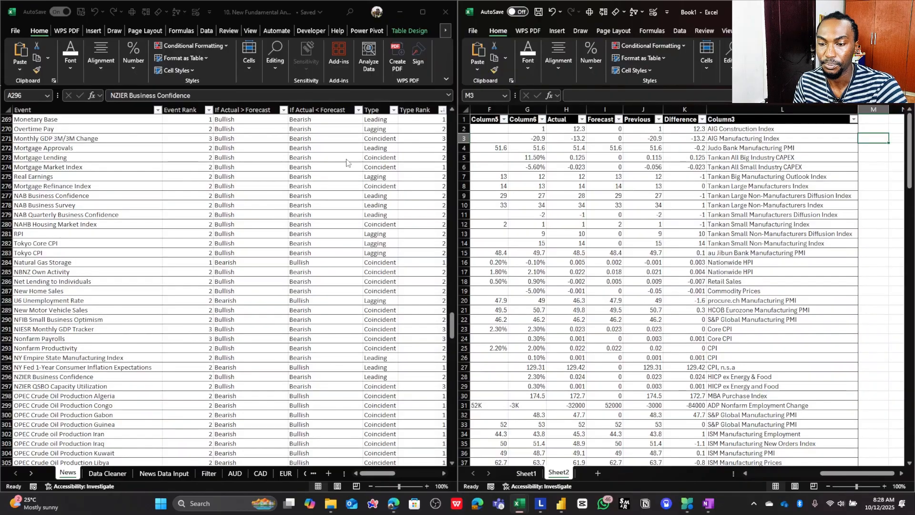
pyautogui.click(752, 130)
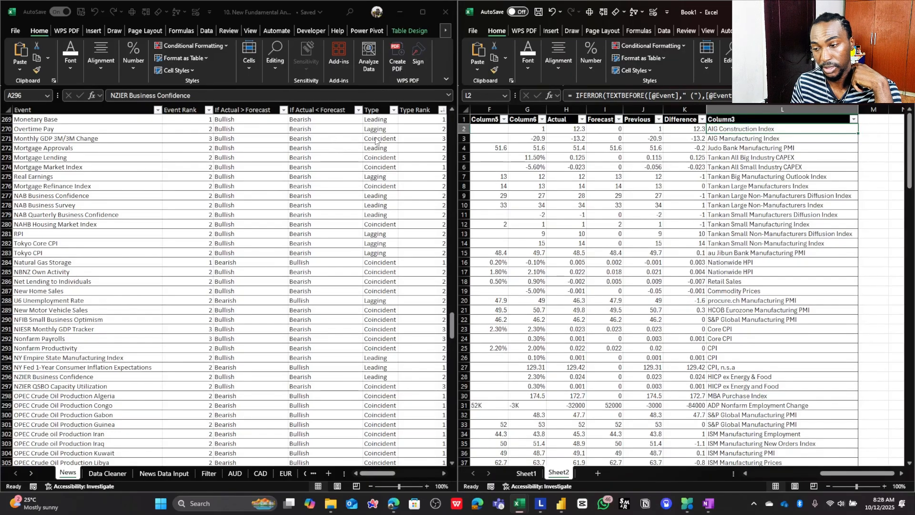
# - Copy the Event Name Filter header from the News Data Input sheet into L1 of Book1's table as that column's header
pyautogui.click(685, 132)
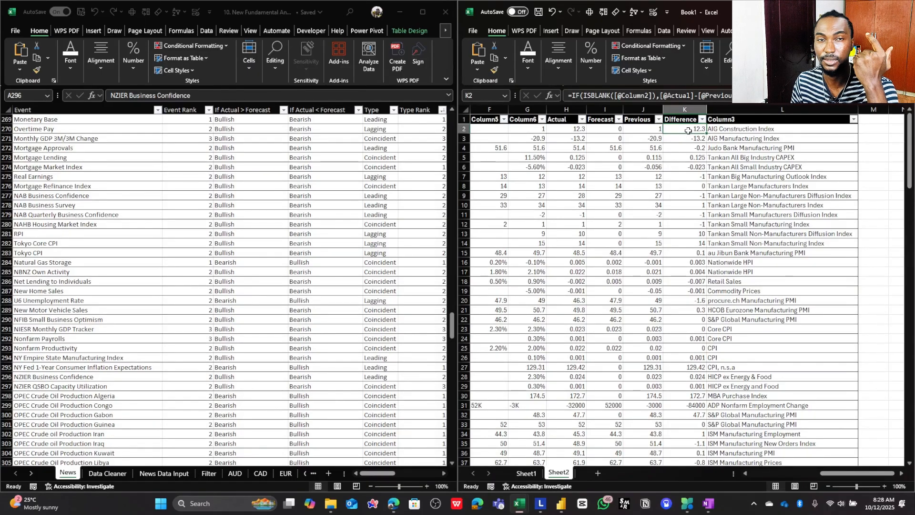
pyautogui.click(855, 129)
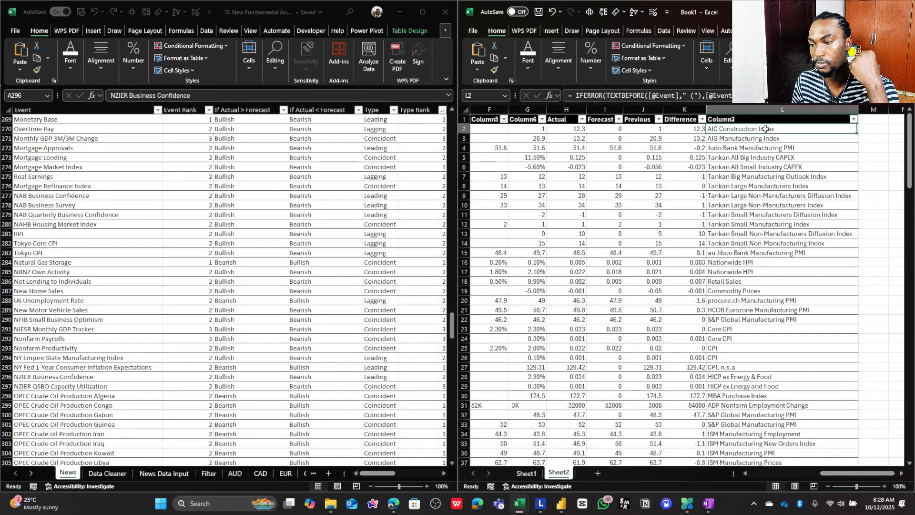
pyautogui.click(862, 129)
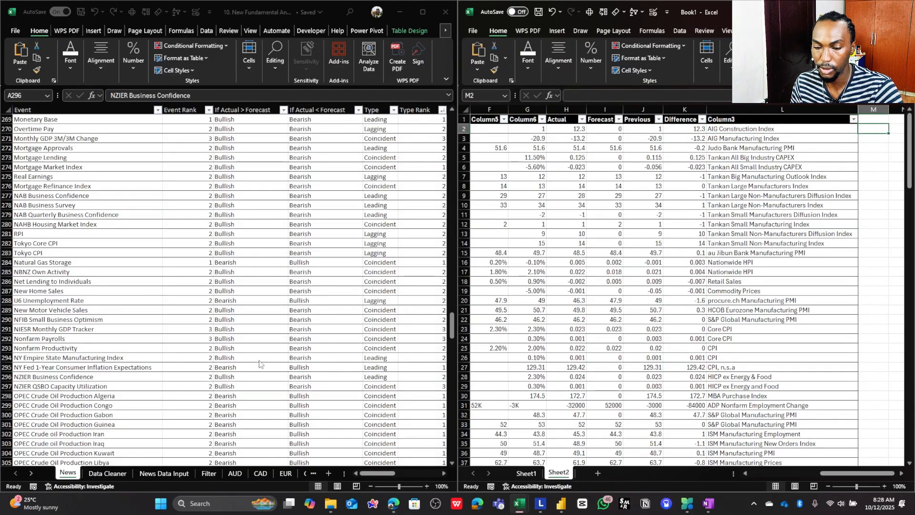
pyautogui.click(188, 474)
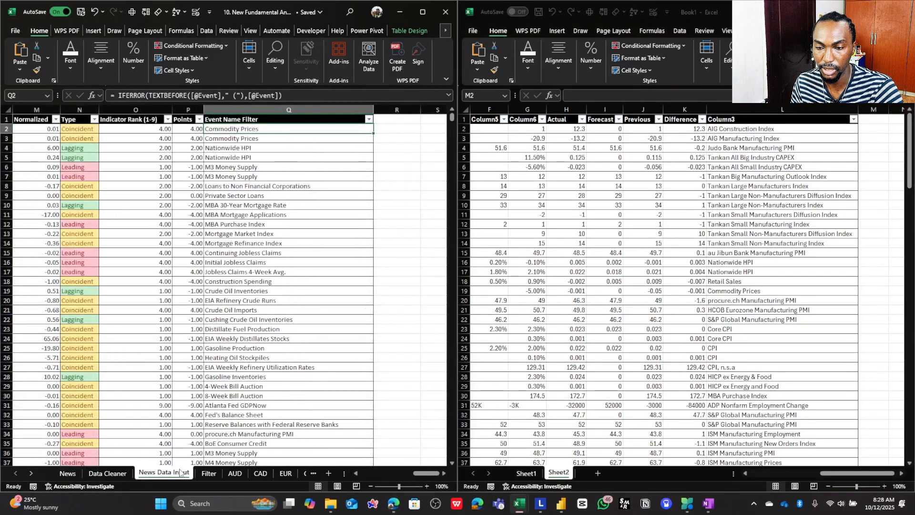
pyautogui.click(252, 120)
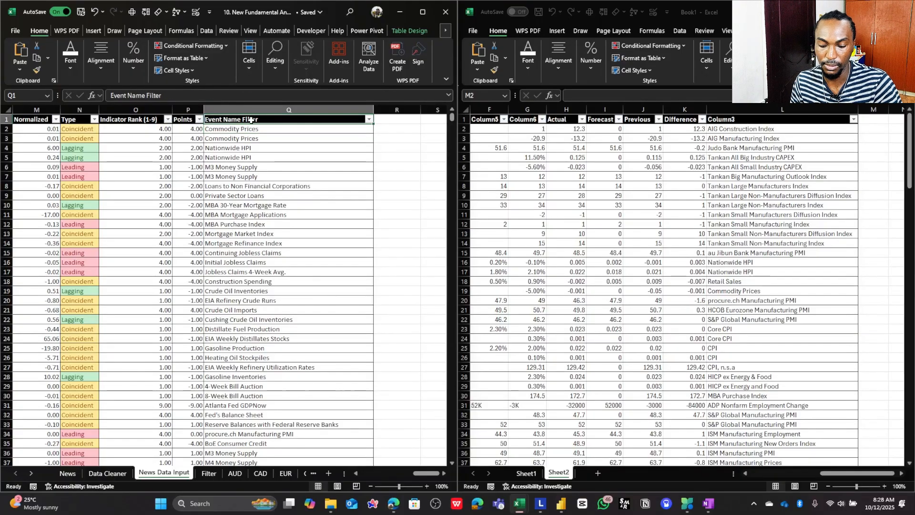
pyautogui.hotkey('ctrl', 'c')
pyautogui.click(717, 121)
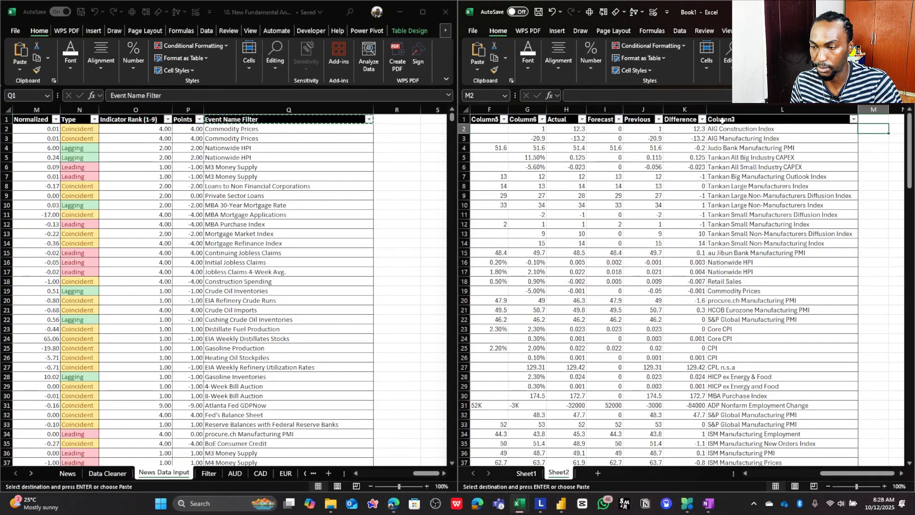
pyautogui.hotkey('ctrl', 'v')
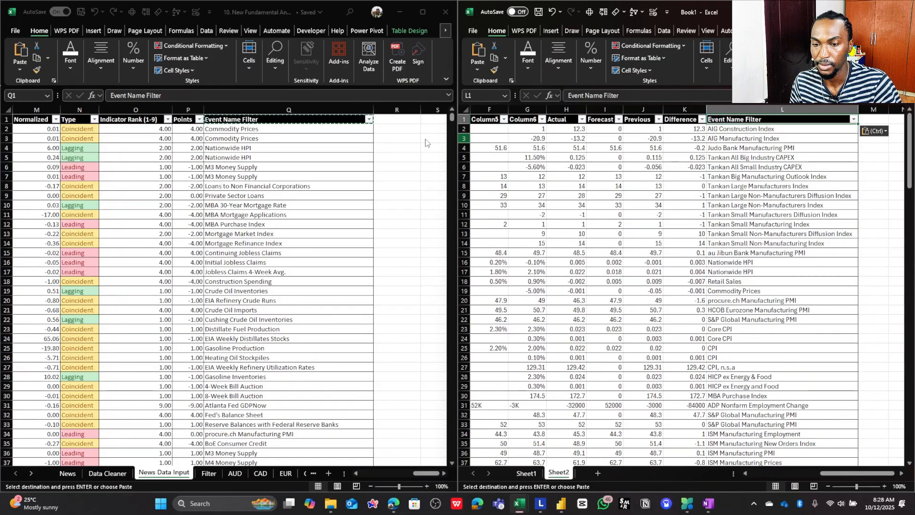
# - Maximize the New Fundamental Analysis workbook and show the complete Sentiment formula of L2 in an expanded formula bar
pyautogui.click(317, 130)
pyautogui.click(317, 130)
pyautogui.press('Left')
pyautogui.press('Left')
pyautogui.press('Left')
pyautogui.press('Left')
pyautogui.press('Left')
pyautogui.press('Left')
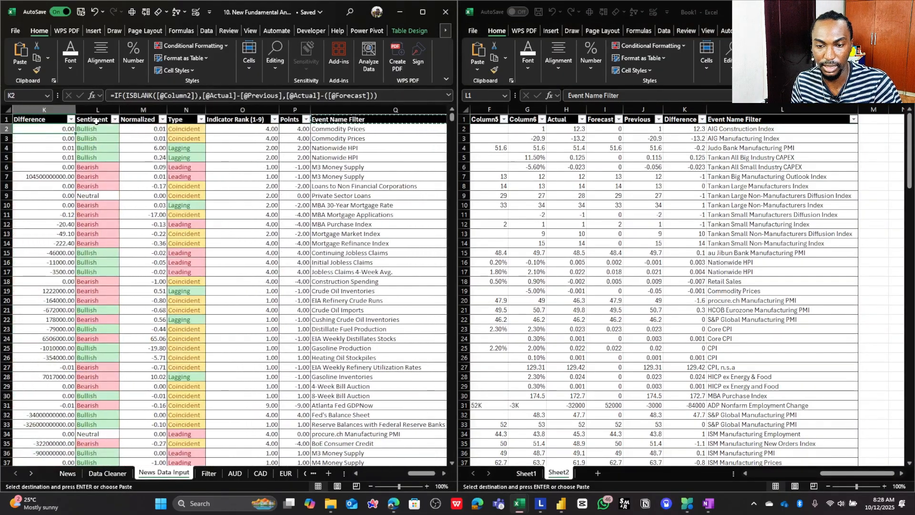
pyautogui.press('Right')
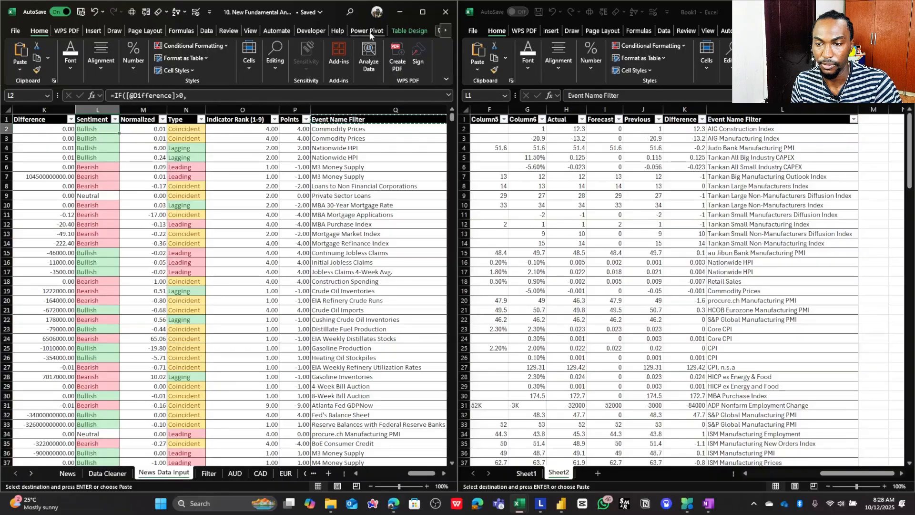
pyautogui.click(423, 12)
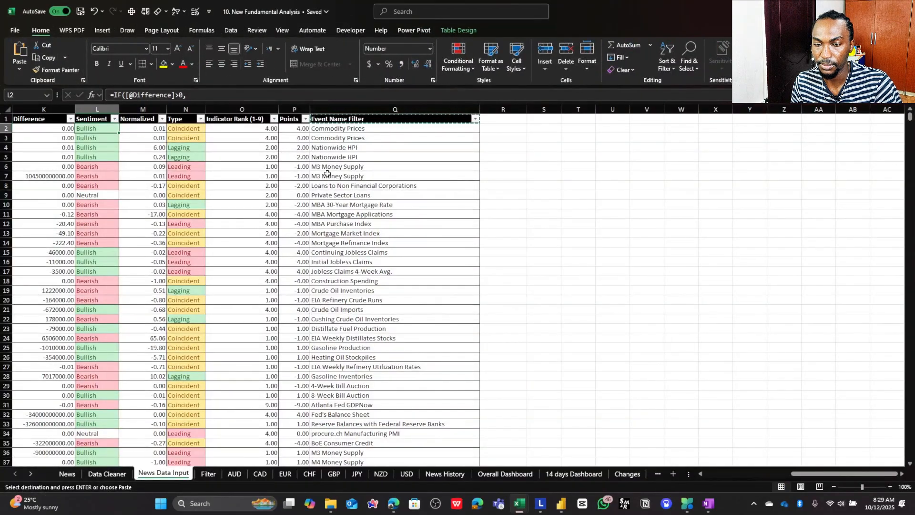
pyautogui.hscroll(-3, 327, 174)
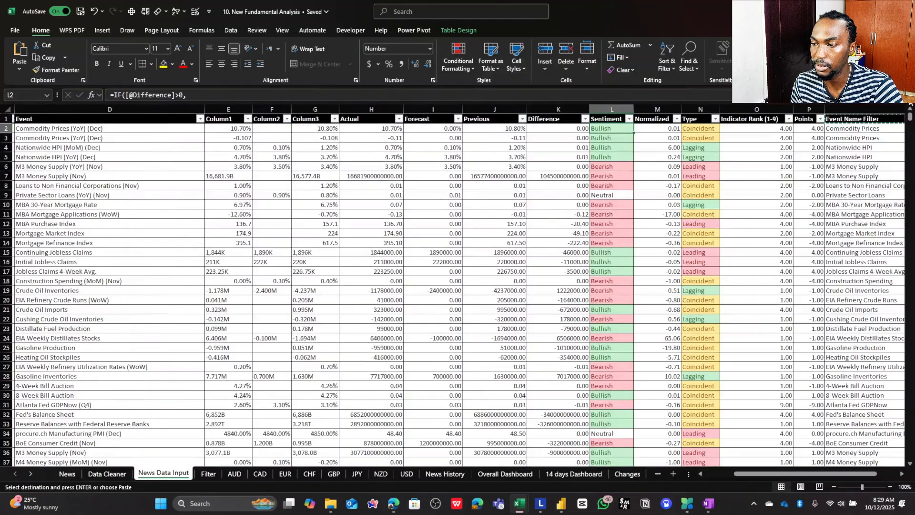
pyautogui.click(907, 95)
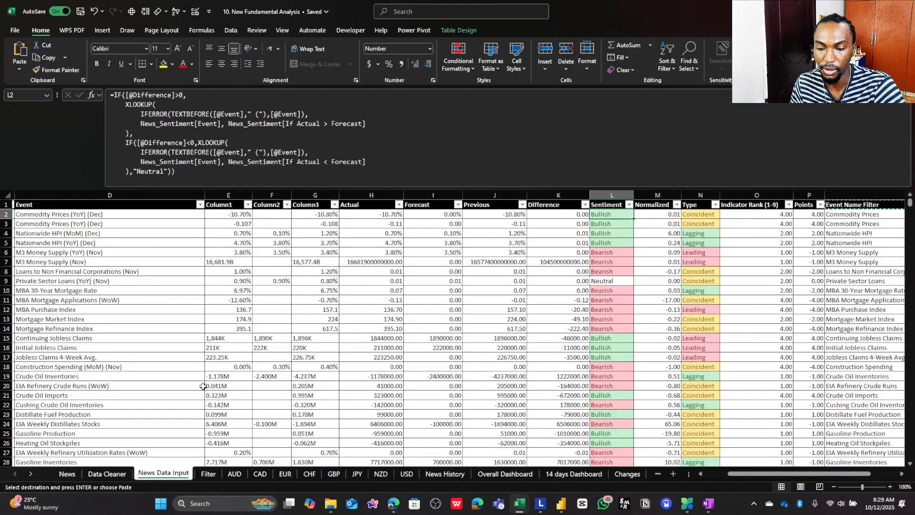
# - Compare the Sentiment formula's two XLOOKUP branches with the News sheet's If Actual > Forecast and If Actual < Forecast columns
pyautogui.click(67, 474)
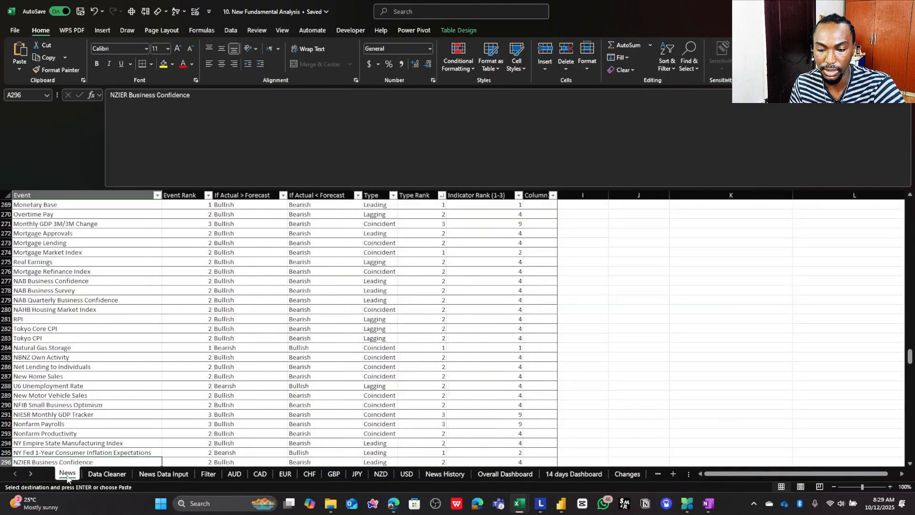
pyautogui.click(255, 196)
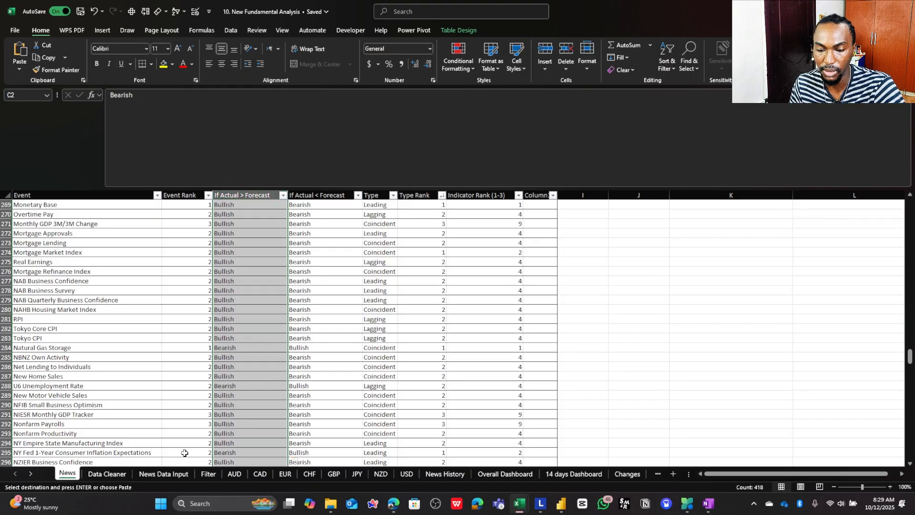
pyautogui.click(163, 474)
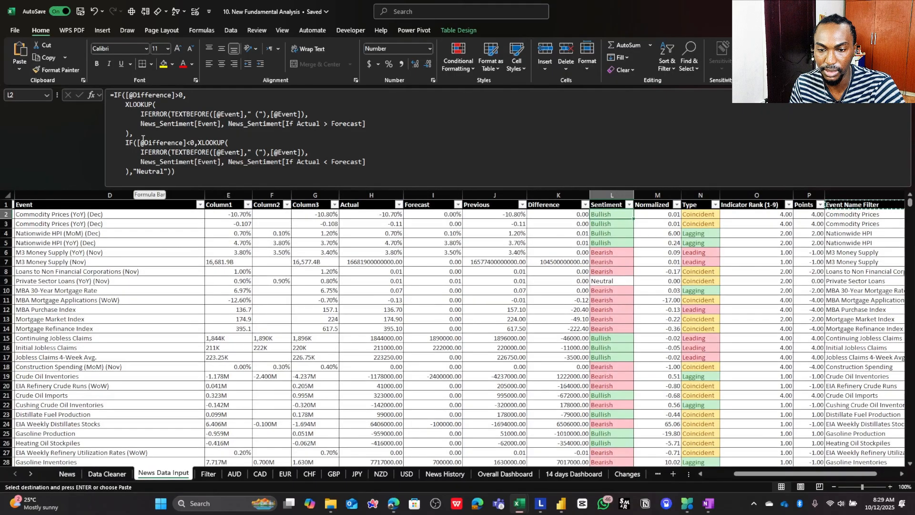
pyautogui.moveTo(139, 142); pyautogui.dragTo(194, 140)
pyautogui.click(206, 153)
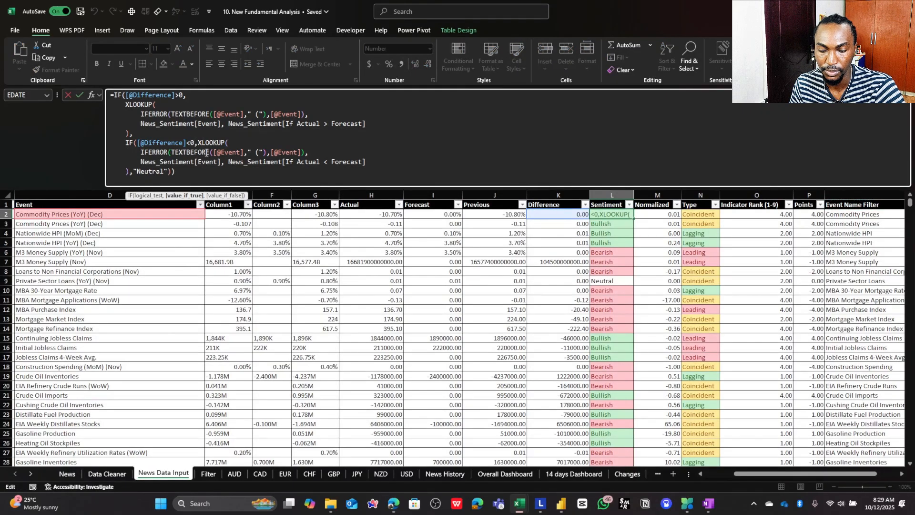
pyautogui.hotkey('ctrl', 'Return')
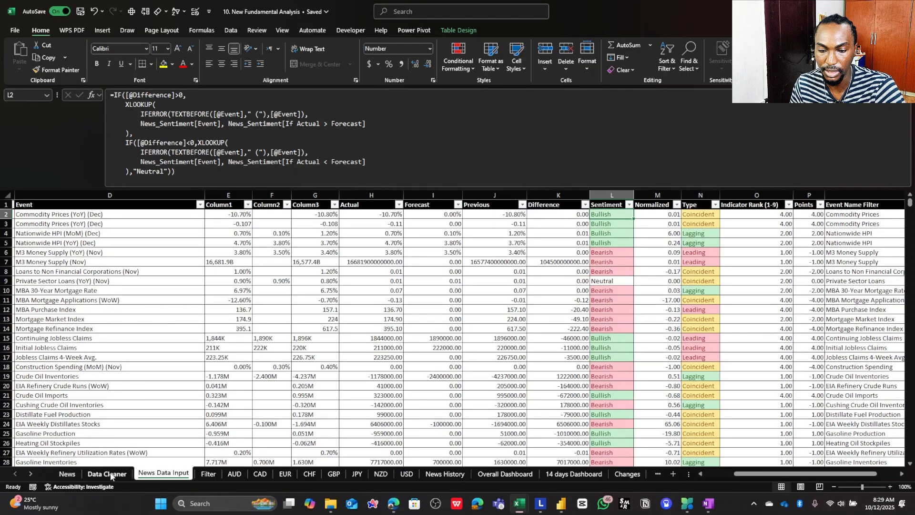
pyautogui.click(74, 475)
pyautogui.click(305, 193)
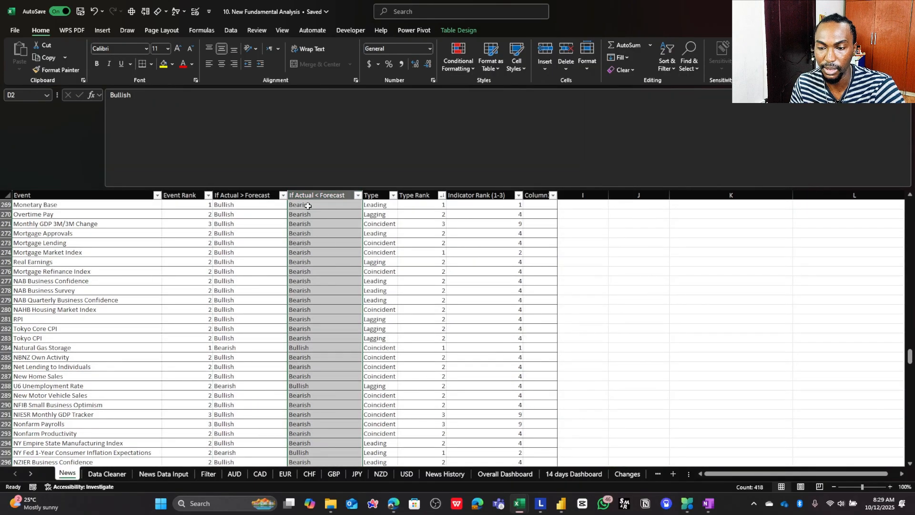
pyautogui.click(271, 194)
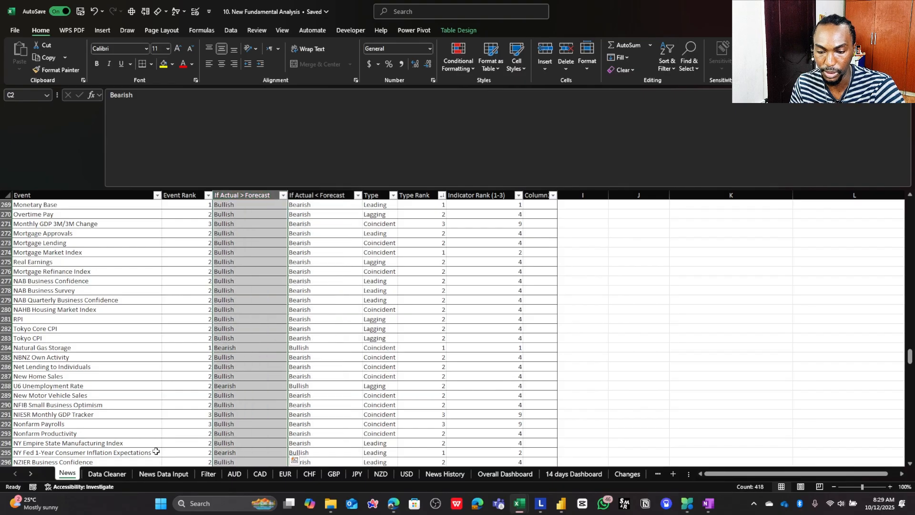
pyautogui.click(164, 474)
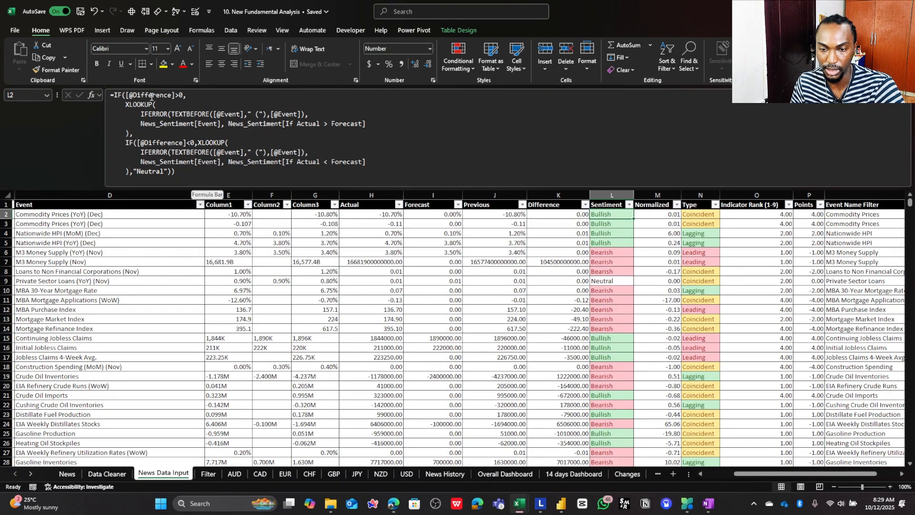
# - Review the whole Sentiment formula without changing it, and display the Normalized formula in M2
pyautogui.moveTo(164, 171); pyautogui.dragTo(110, 95)
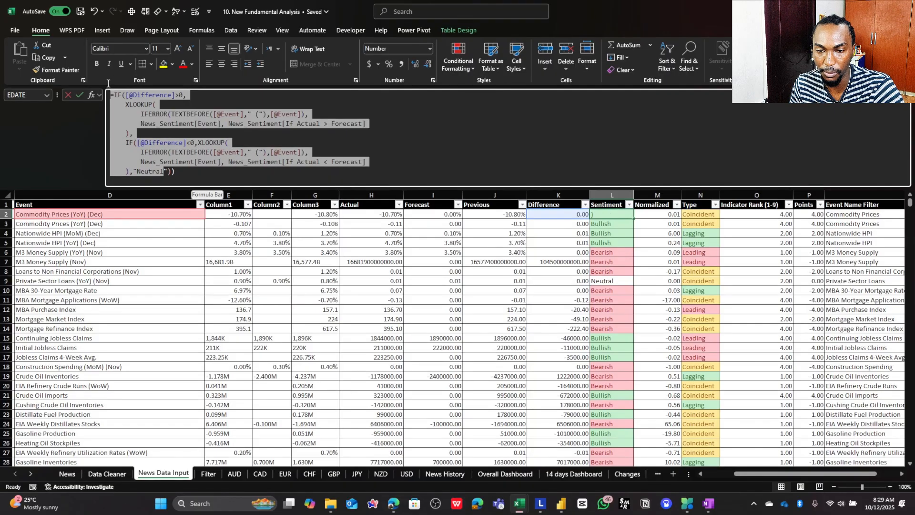
pyautogui.press('Escape')
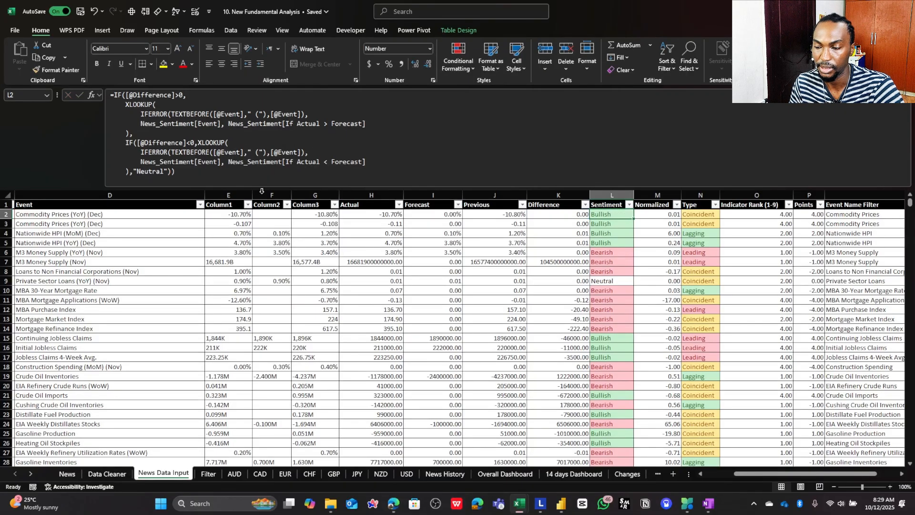
pyautogui.click(649, 215)
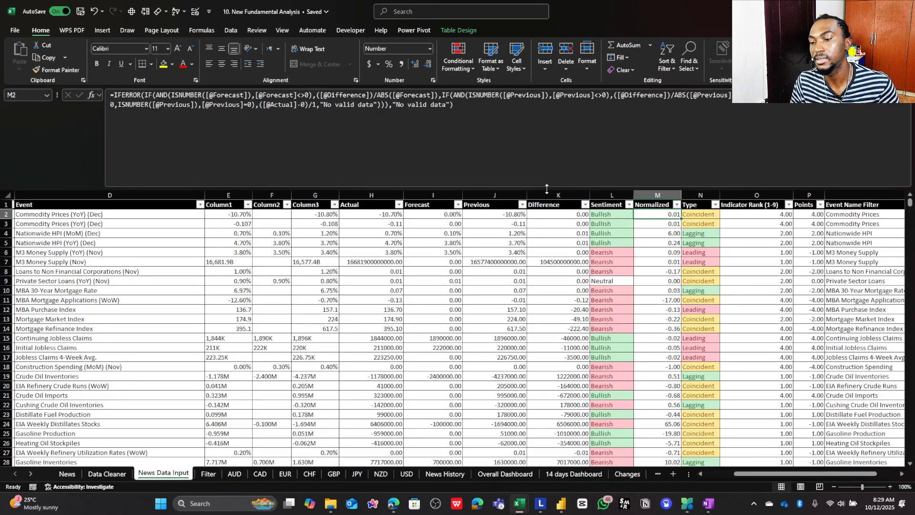
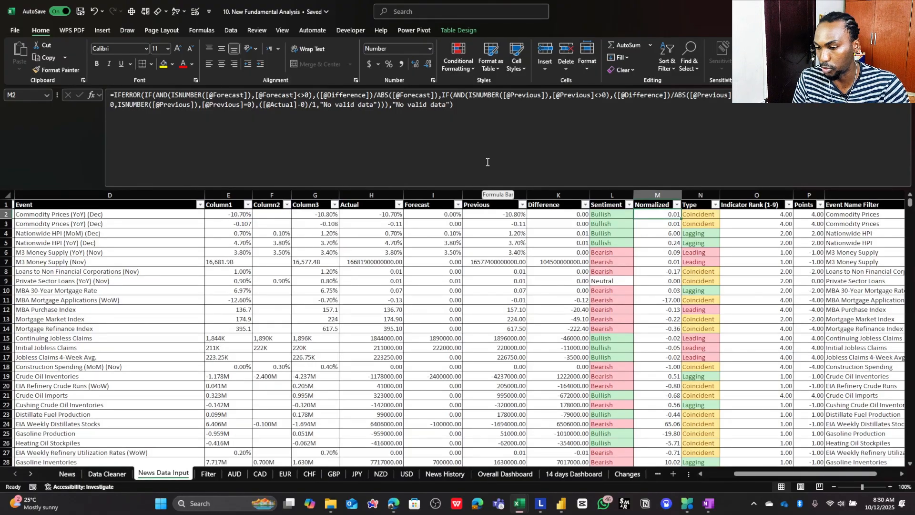
# - Hide the Normalized column M on the News Data Input sheet
pyautogui.click(654, 196)
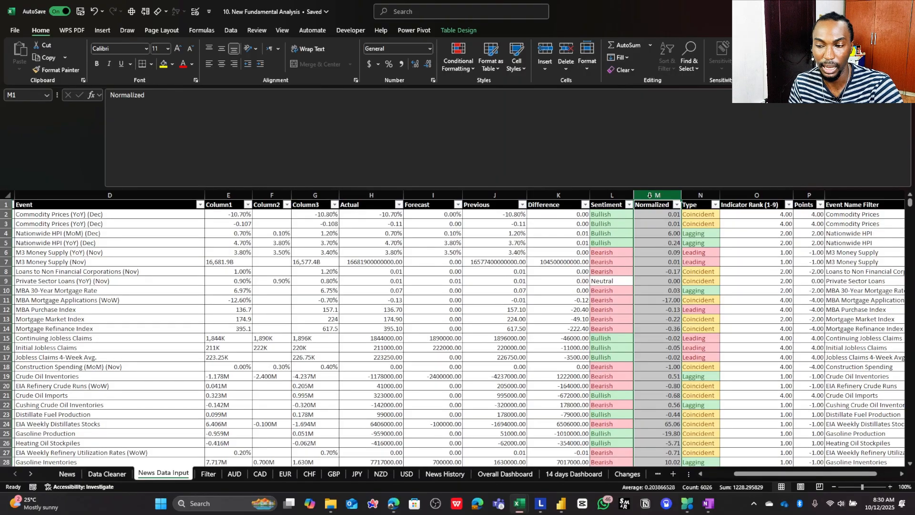
pyautogui.rightClick(656, 195)
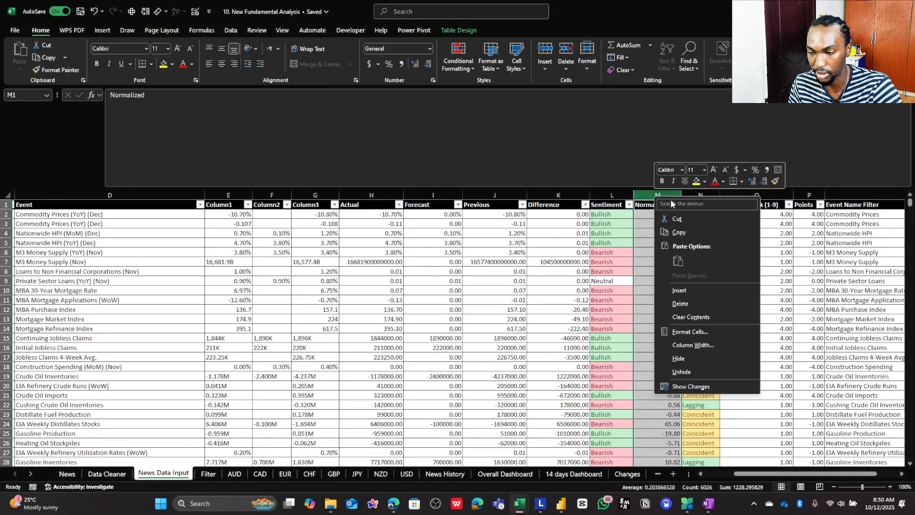
pyautogui.click(676, 363)
# - Review the Type formula in N2 without changing it, and compare it with the Event Name Filter formula in Q2
pyautogui.click(648, 219)
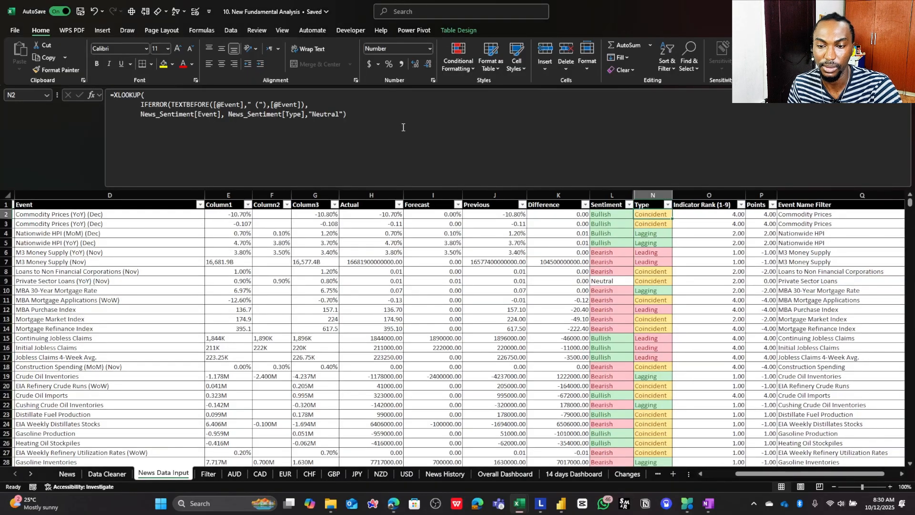
pyautogui.click(419, 135)
pyautogui.press('Escape')
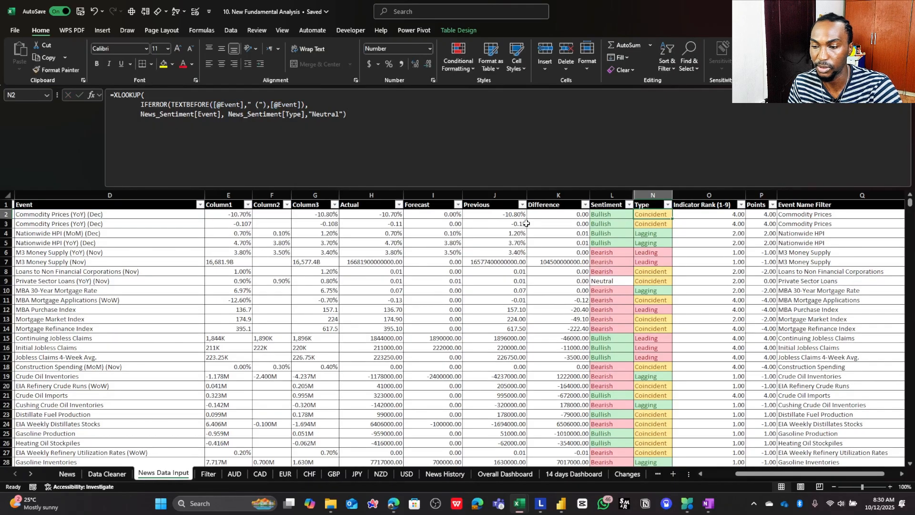
pyautogui.click(593, 213)
pyautogui.click(637, 214)
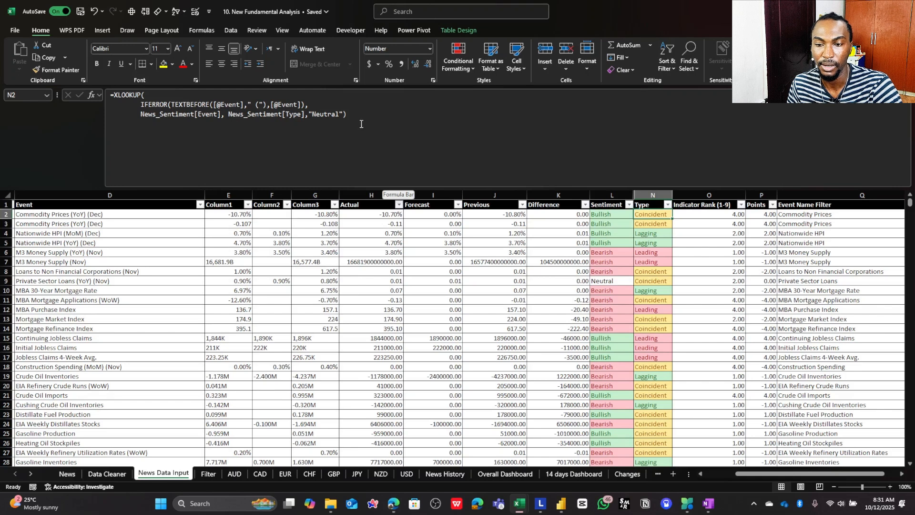
pyautogui.click(822, 216)
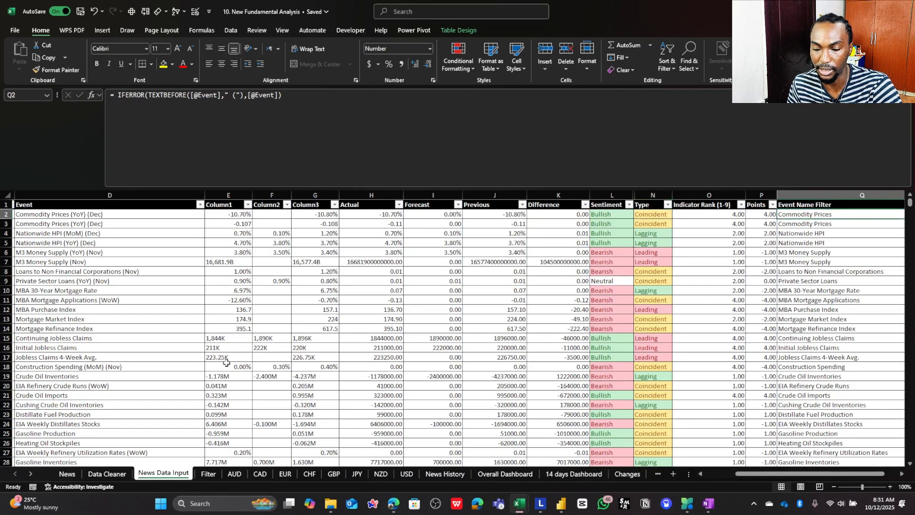
# - Check the News sheet's Event and Type columns as lookup sources for the Type value in News Data Input row 2
pyautogui.click(66, 474)
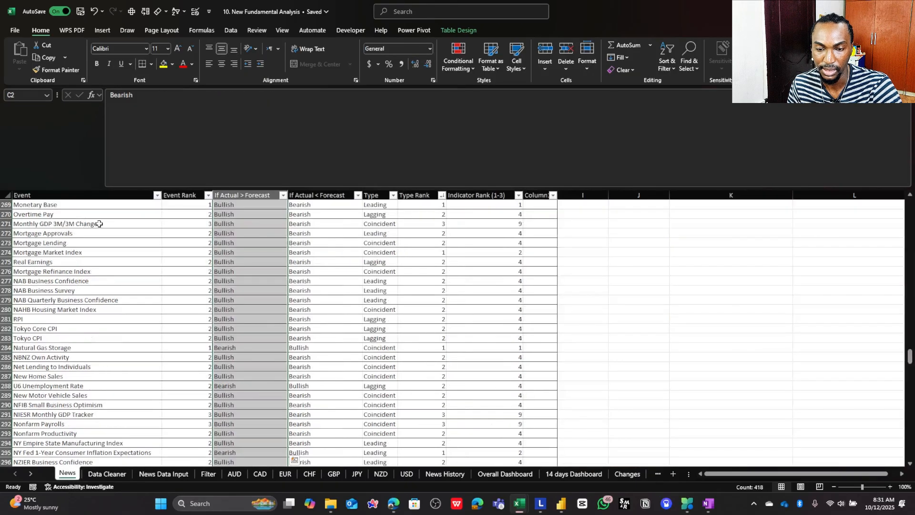
pyautogui.click(75, 192)
pyautogui.click(382, 197)
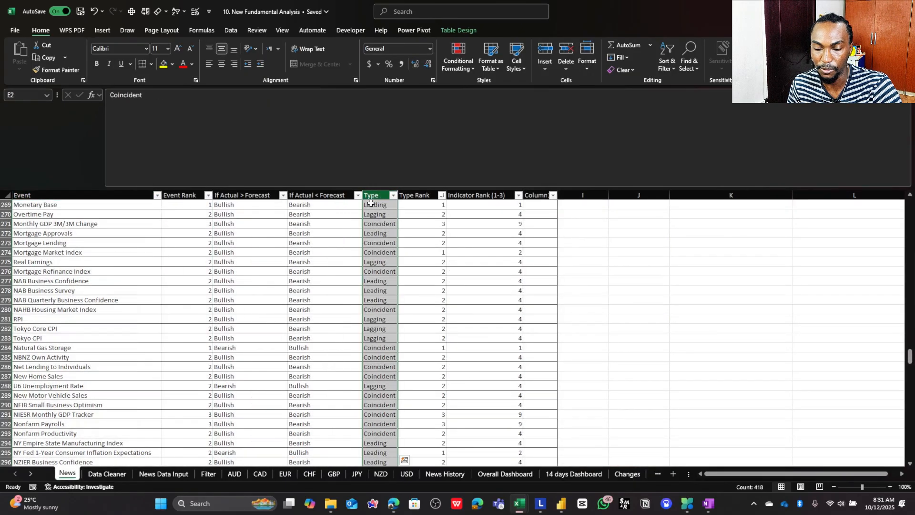
pyautogui.click(164, 474)
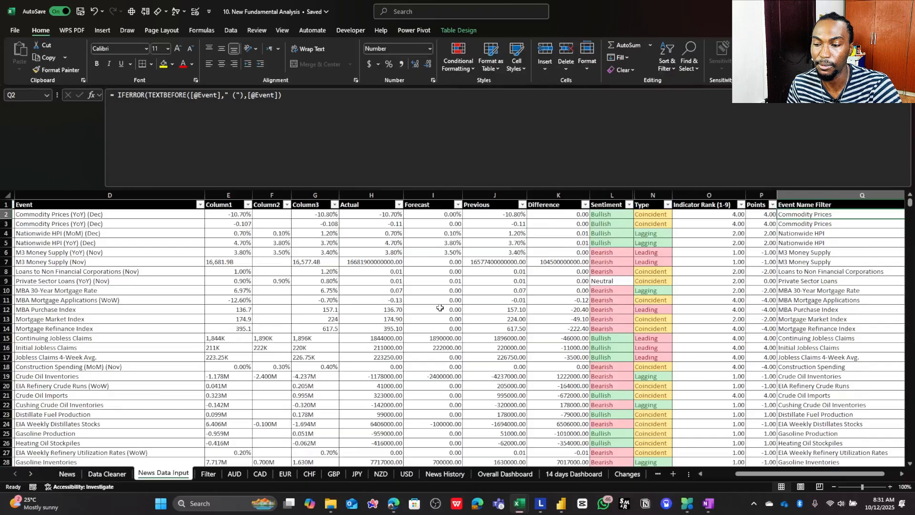
pyautogui.click(659, 213)
pyautogui.moveTo(98, 215); pyautogui.dragTo(638, 215)
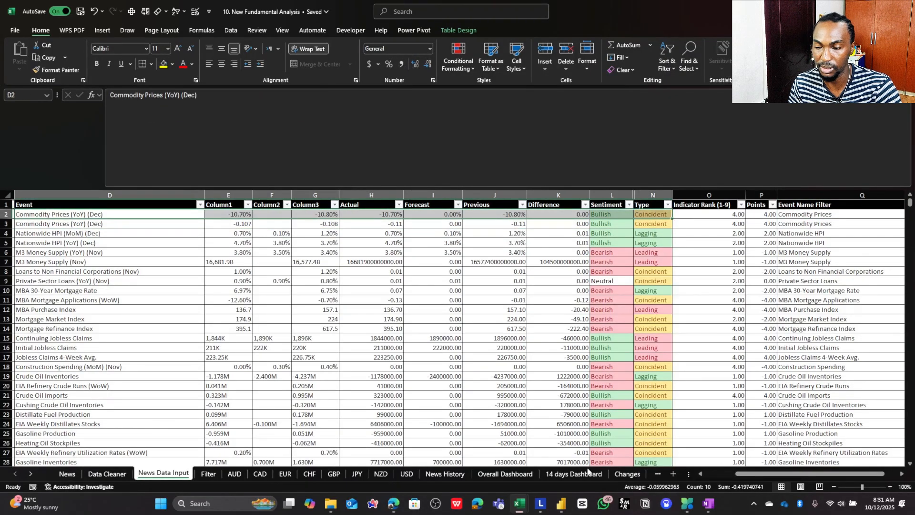
# - Review the Indicator Rank (1-9) XLOOKUP formula in O2 without changing it, and inspect its Event Name Filter lookup value in Q2
pyautogui.moveTo(742, 474)
pyautogui.mouseDown()
pyautogui.moveTo(682, 476)
pyautogui.moveTo(752, 475)
pyautogui.mouseUp()
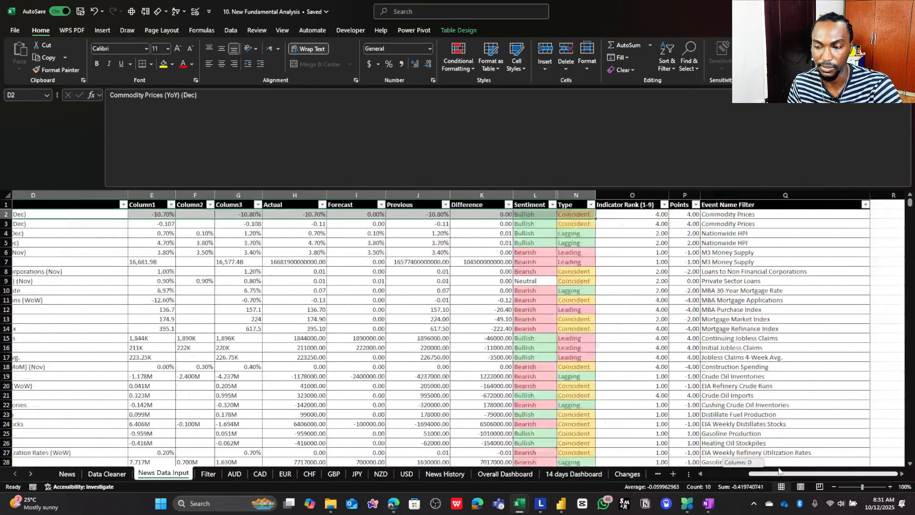
pyautogui.click(622, 213)
pyautogui.doubleClick(622, 213)
pyautogui.click(311, 145)
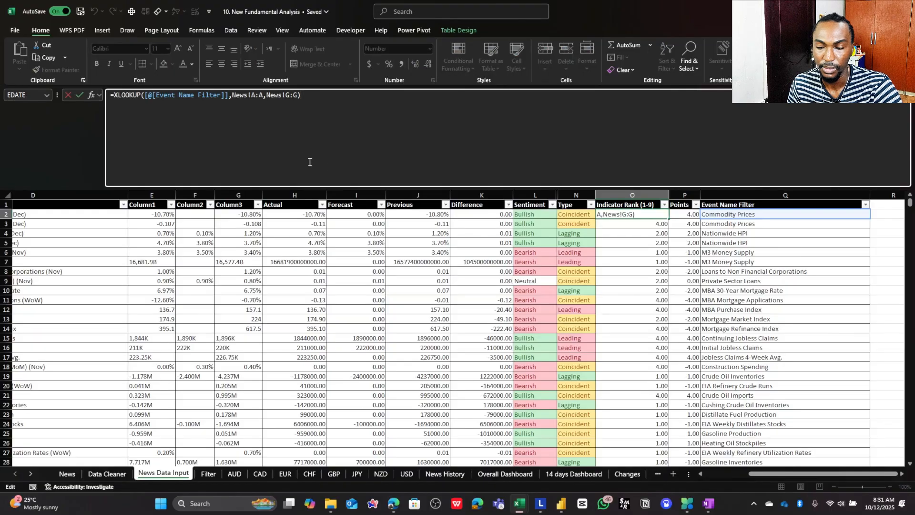
pyautogui.press('Escape')
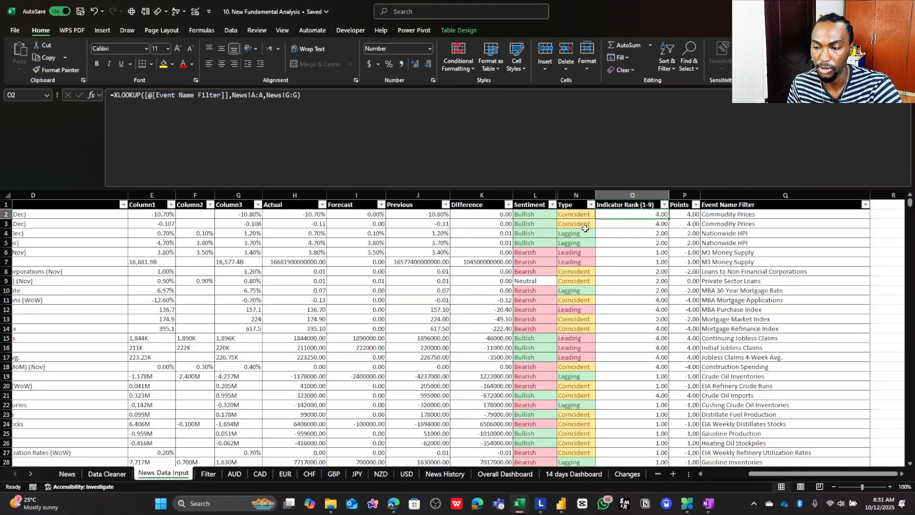
pyautogui.click(67, 474)
pyautogui.click(170, 474)
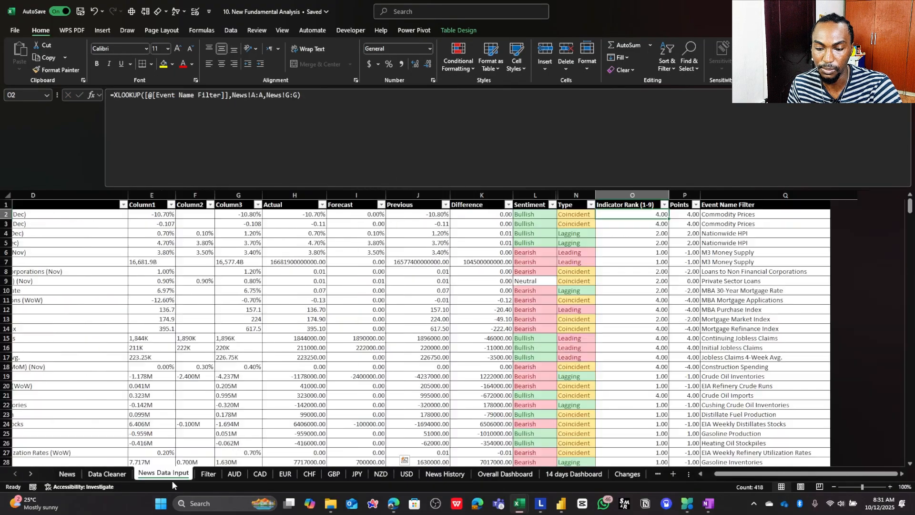
pyautogui.click(712, 214)
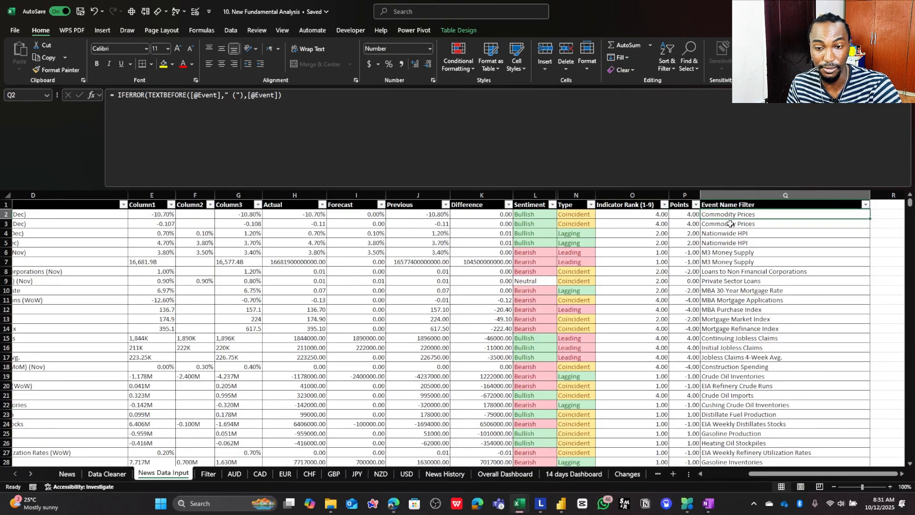
# - Examine how the News sheet derives Indicator Rank (1-3) from Type Rank and Event Rank, and compare it with O2:O7 of News Data Input
pyautogui.click(67, 473)
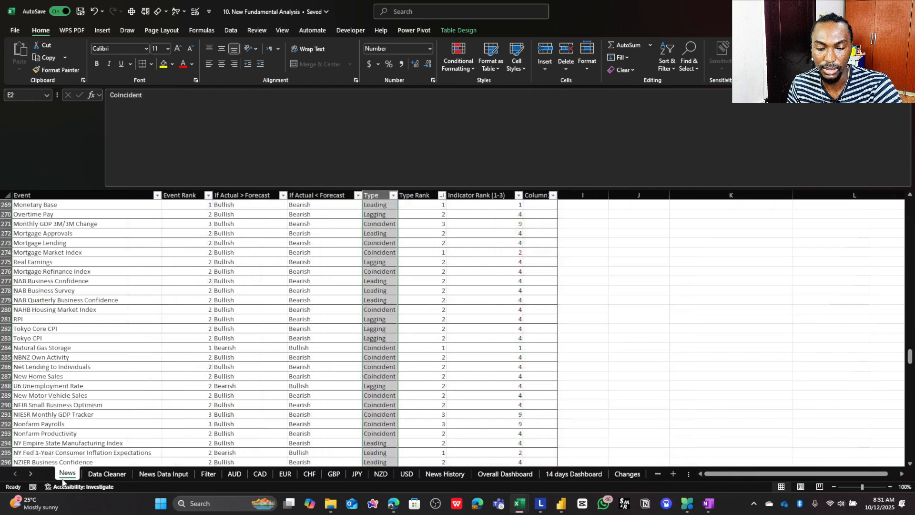
pyautogui.moveTo(97, 205); pyautogui.dragTo(97, 196)
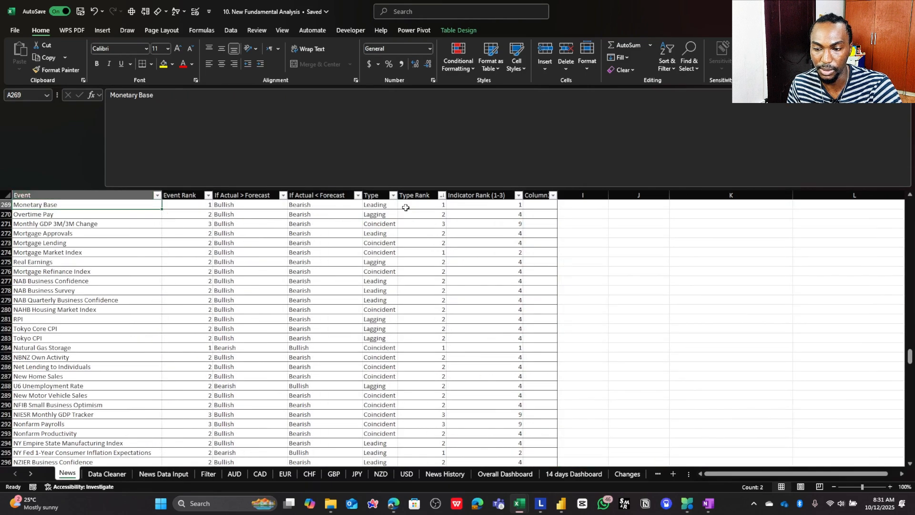
pyautogui.click(413, 193)
pyautogui.click(477, 193)
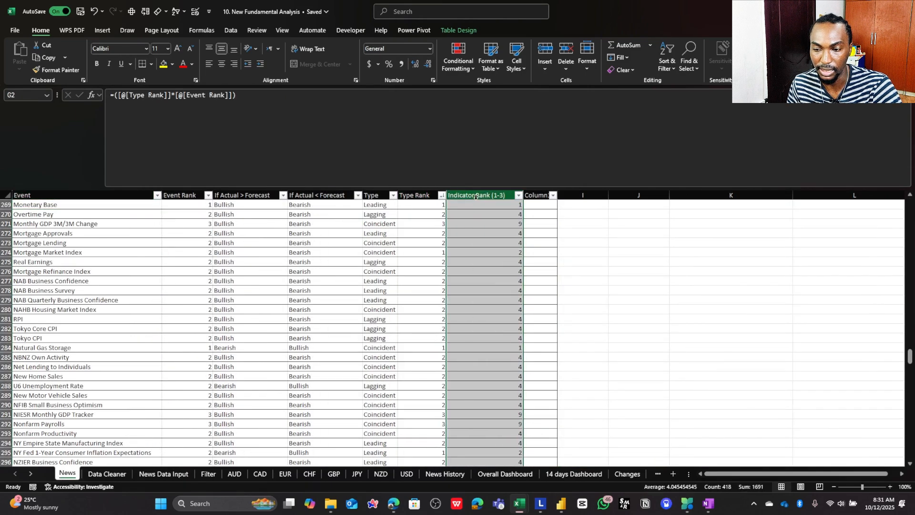
pyautogui.click(411, 193)
pyautogui.click(179, 193)
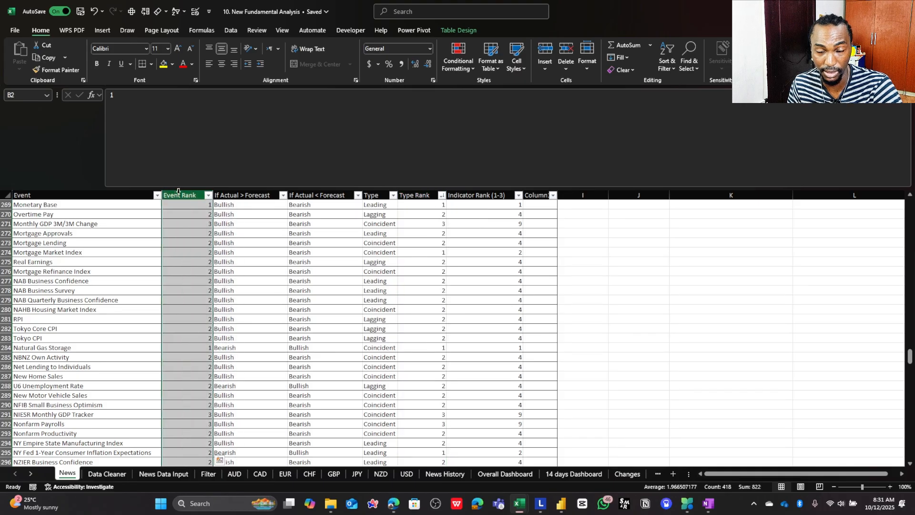
pyautogui.click(476, 193)
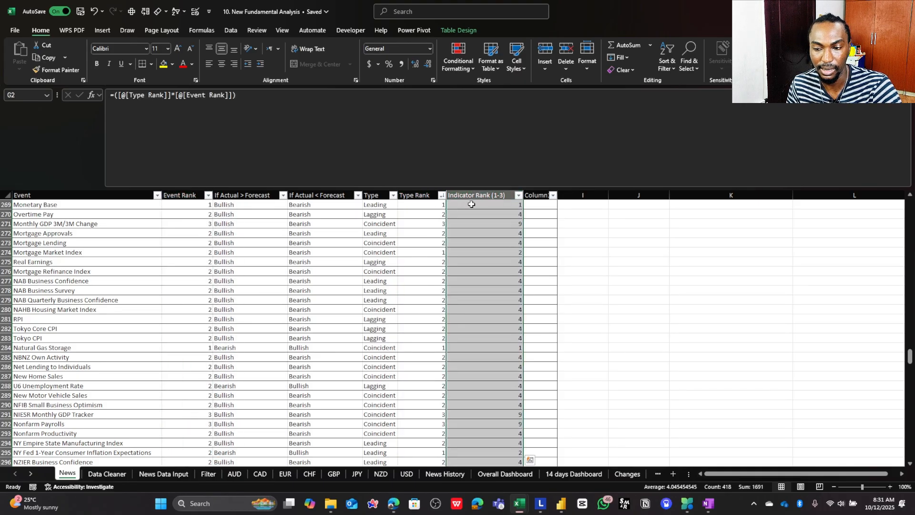
pyautogui.click(472, 203)
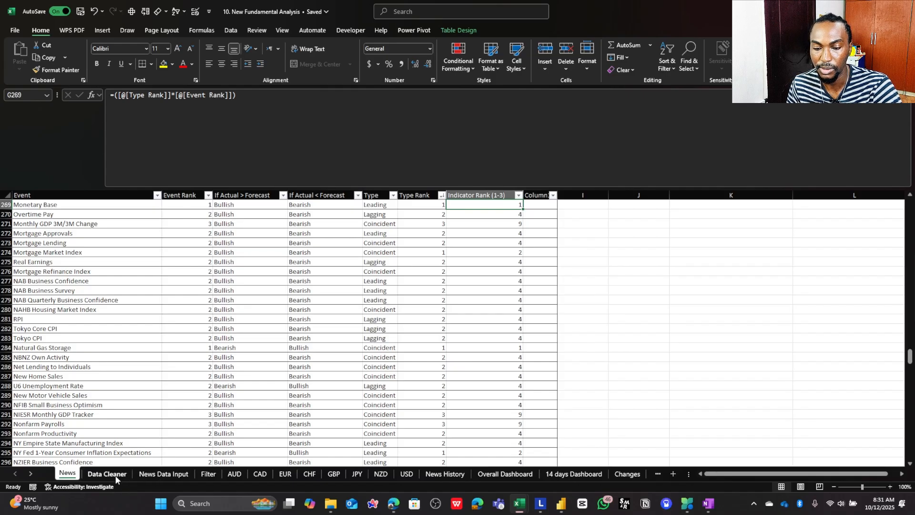
pyautogui.click(138, 479)
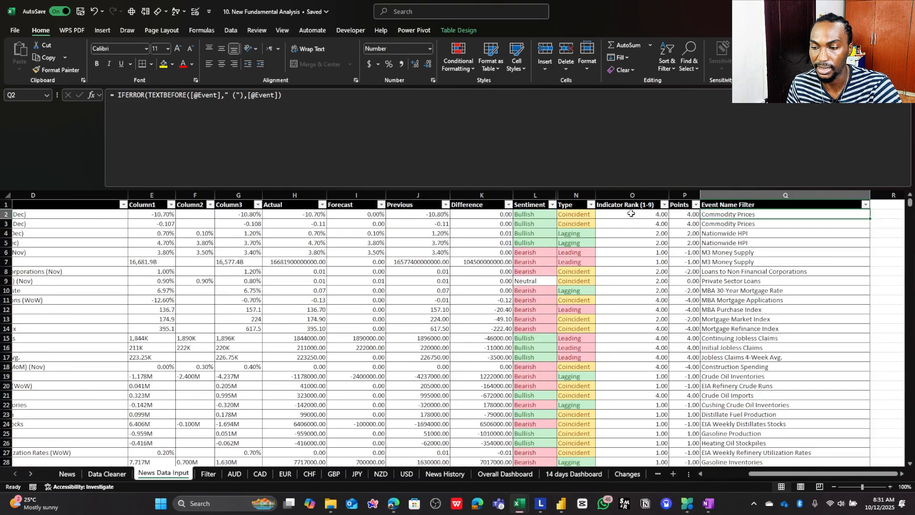
pyautogui.moveTo(630, 214); pyautogui.dragTo(632, 262)
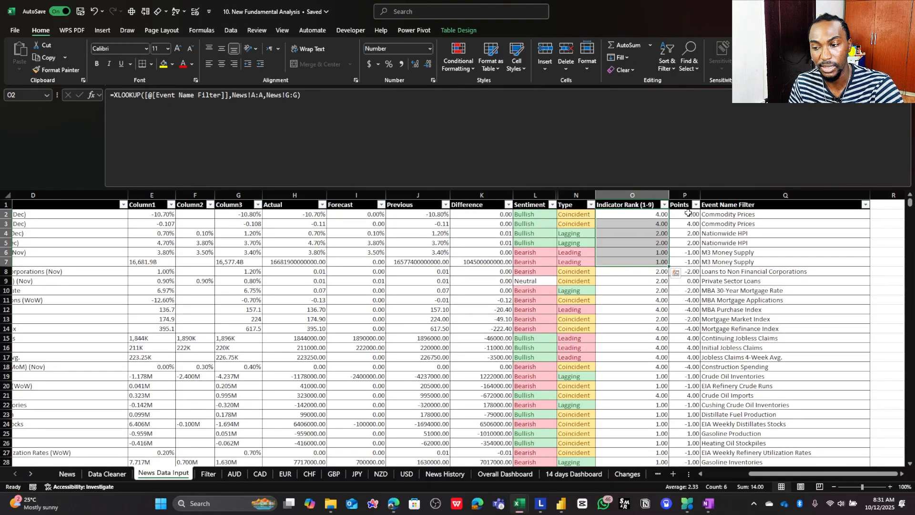
# - Examine the Points formula in P2, covering its SWITCH values for Bullish, Neutral and Bearish and its XLOOKUP part, without changing it
pyautogui.click(688, 214)
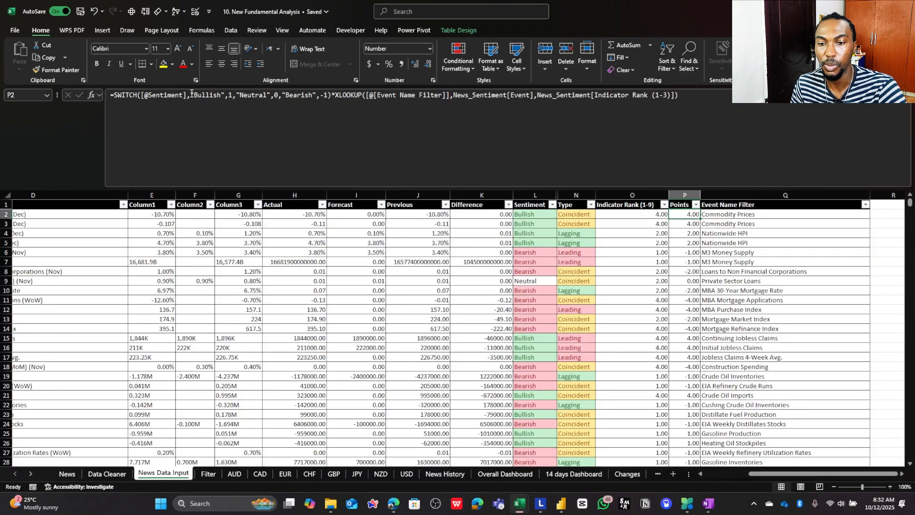
pyautogui.moveTo(191, 95); pyautogui.dragTo(233, 96)
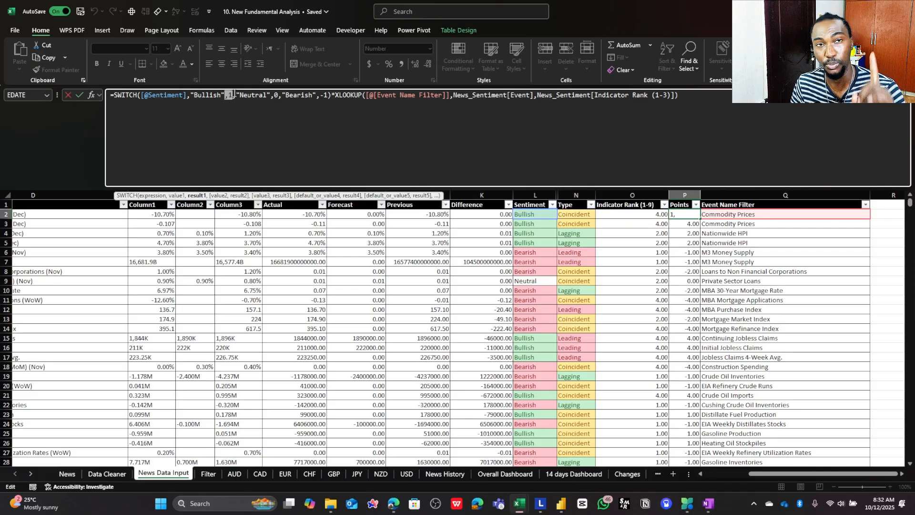
pyautogui.moveTo(237, 95); pyautogui.dragTo(271, 95)
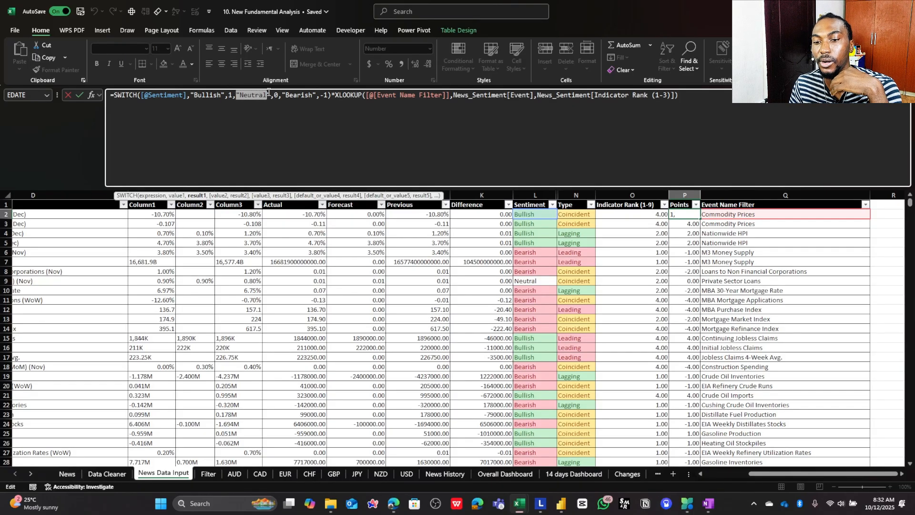
pyautogui.click(275, 95)
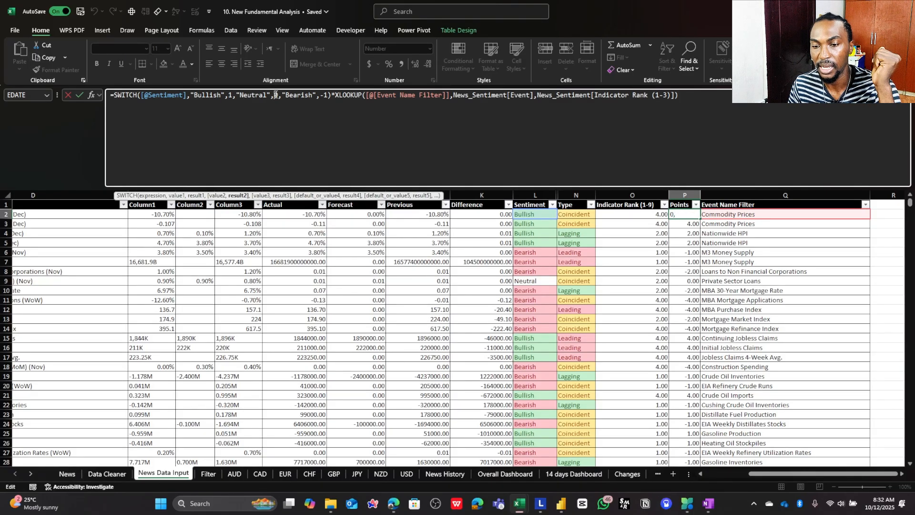
pyautogui.moveTo(282, 95); pyautogui.dragTo(316, 95)
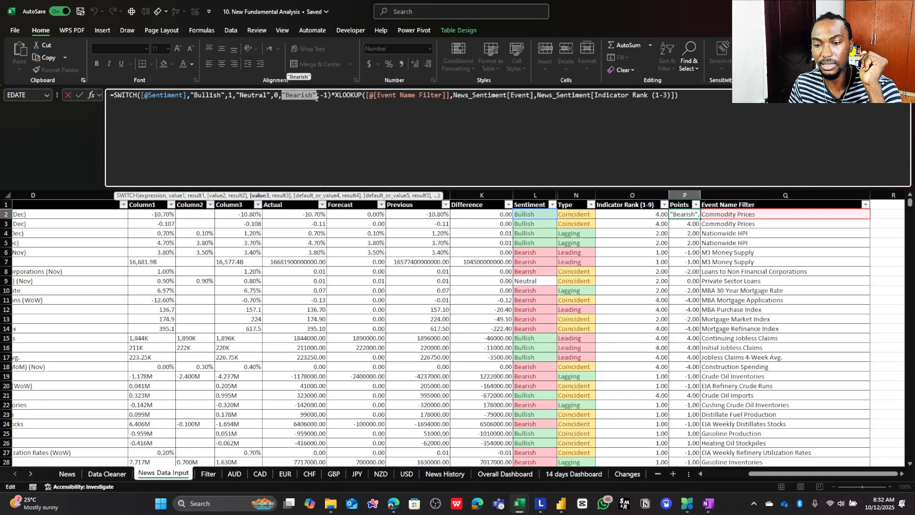
pyautogui.moveTo(328, 96); pyautogui.dragTo(154, 95)
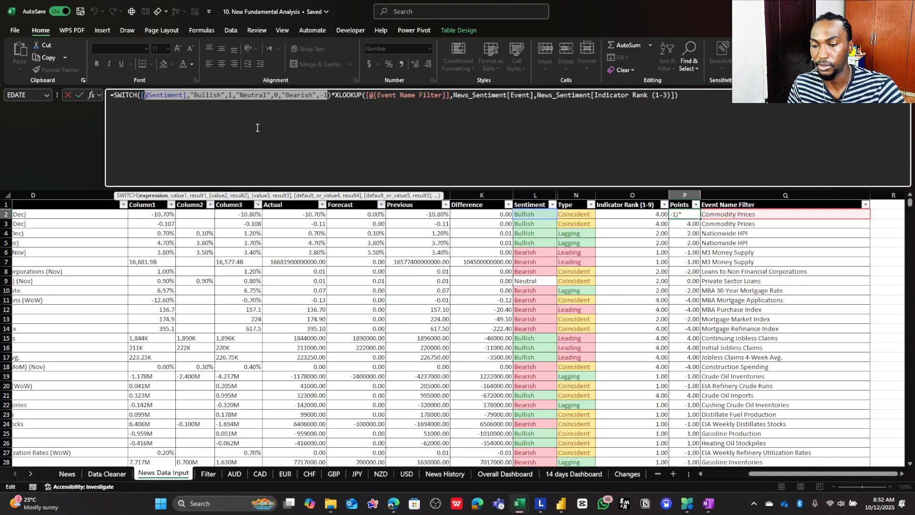
pyautogui.press('Escape')
pyautogui.click(500, 113)
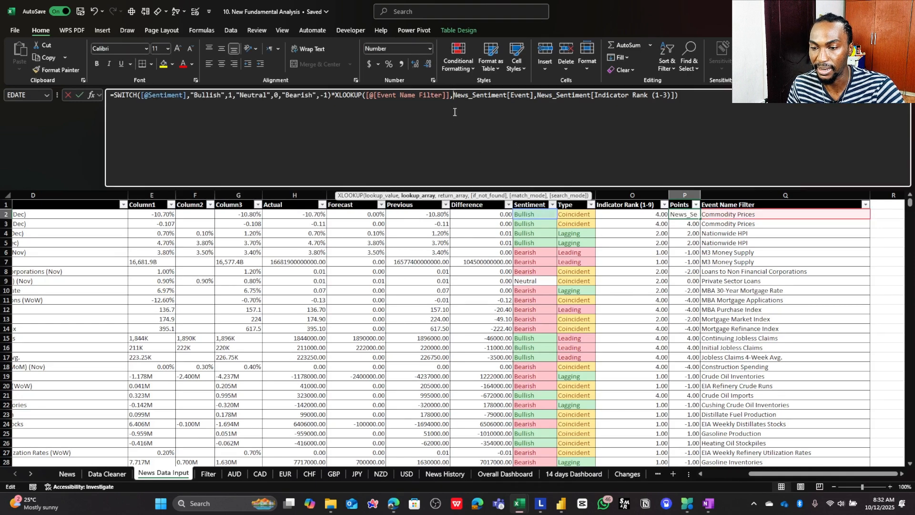
pyautogui.press('Escape')
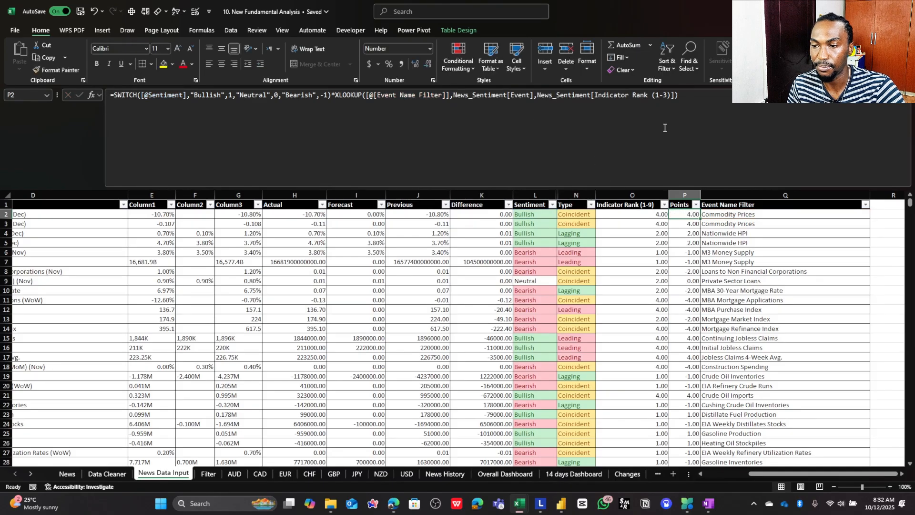
# - Compare the Indicator Rank formula in O2 with the Points formula in P2, and glance at the Filter sheet
pyautogui.click(637, 214)
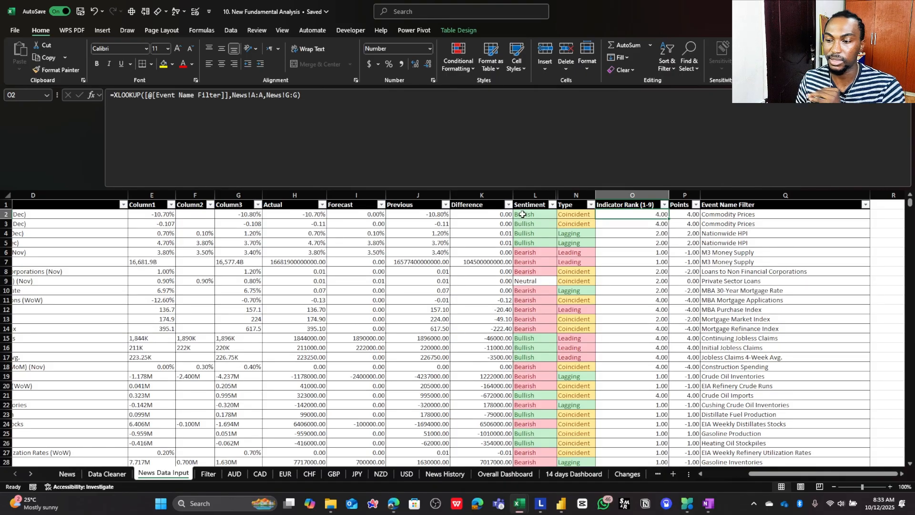
pyautogui.click(673, 214)
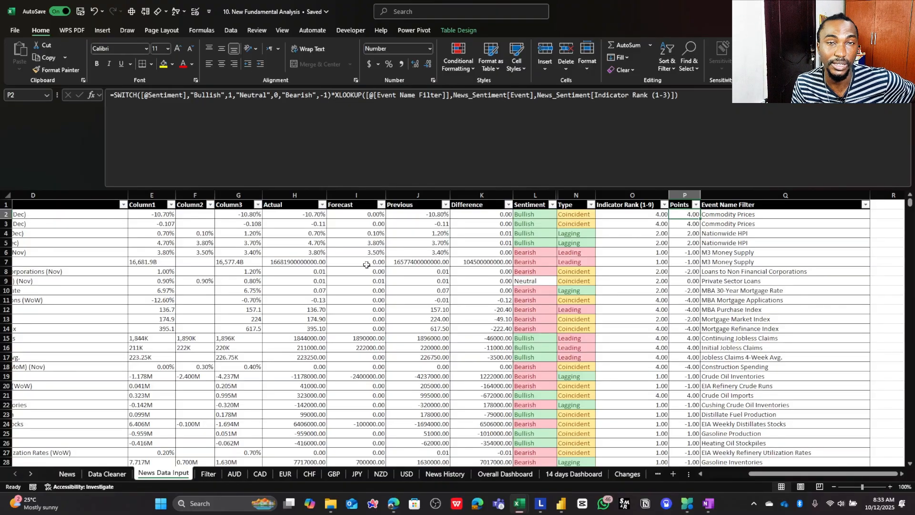
pyautogui.click(208, 476)
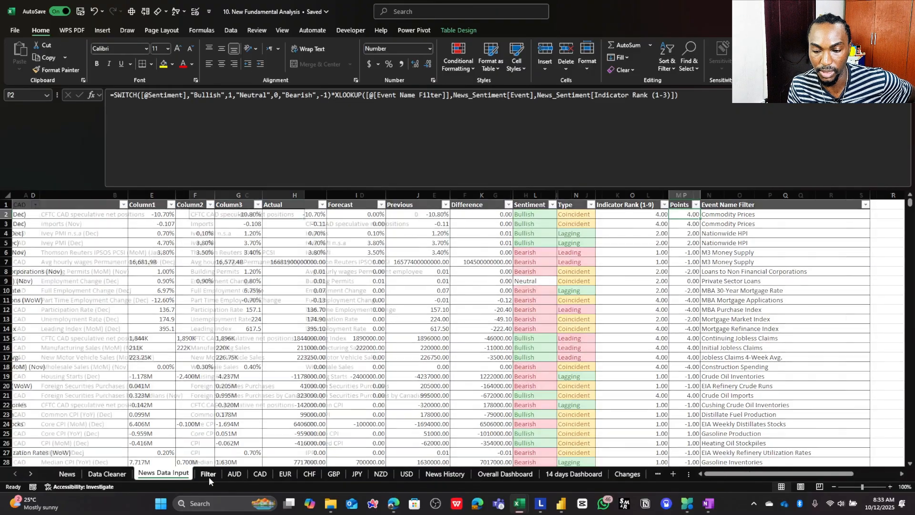
pyautogui.click(179, 477)
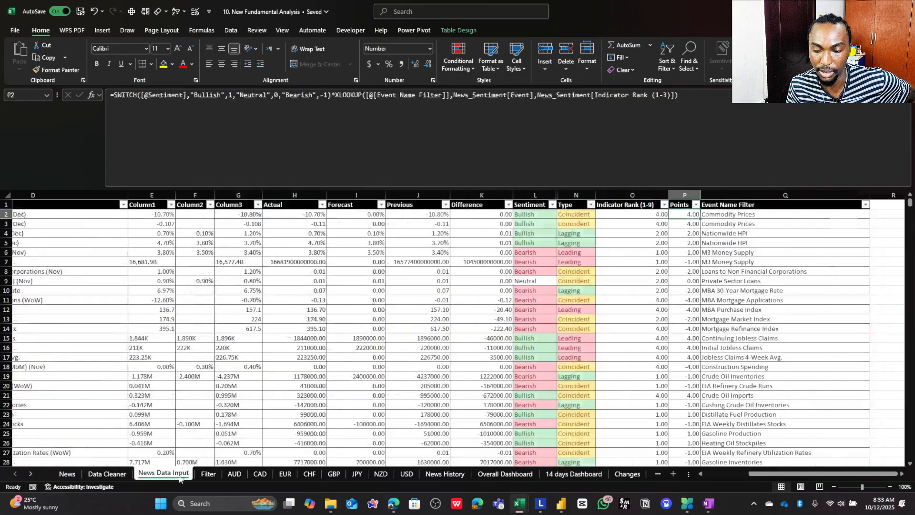
# - Reduce the formula bar to a single line and switch from the News Data Input table to the AUD currency sheet
pyautogui.click(907, 103)
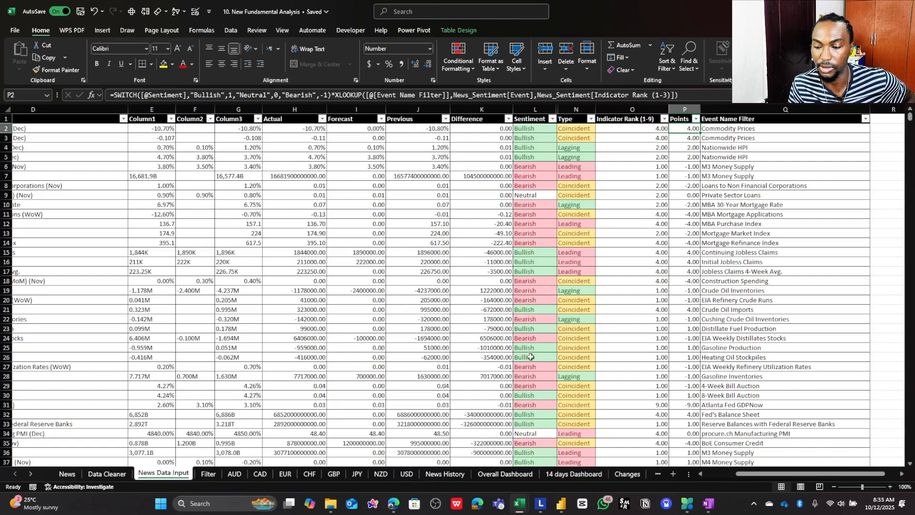
pyautogui.moveTo(763, 475); pyautogui.dragTo(731, 475)
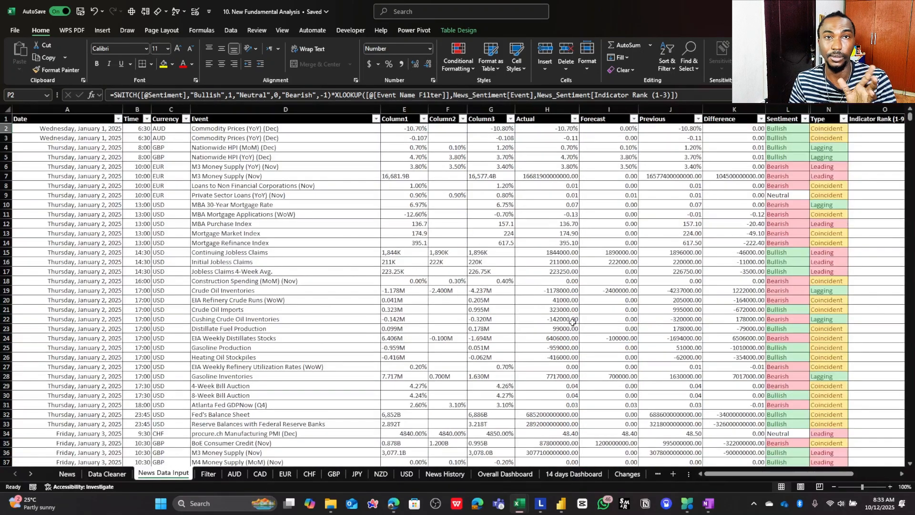
pyautogui.click(235, 475)
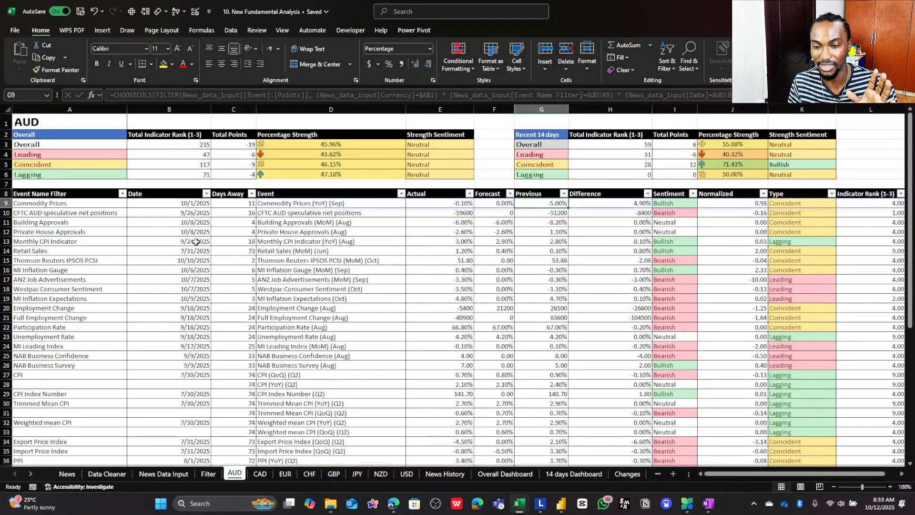
# - Examine the AUD sheet from its title down through the event list, including the CPI entry in A27 and the Days Away formula in C29
pyautogui.click(37, 124)
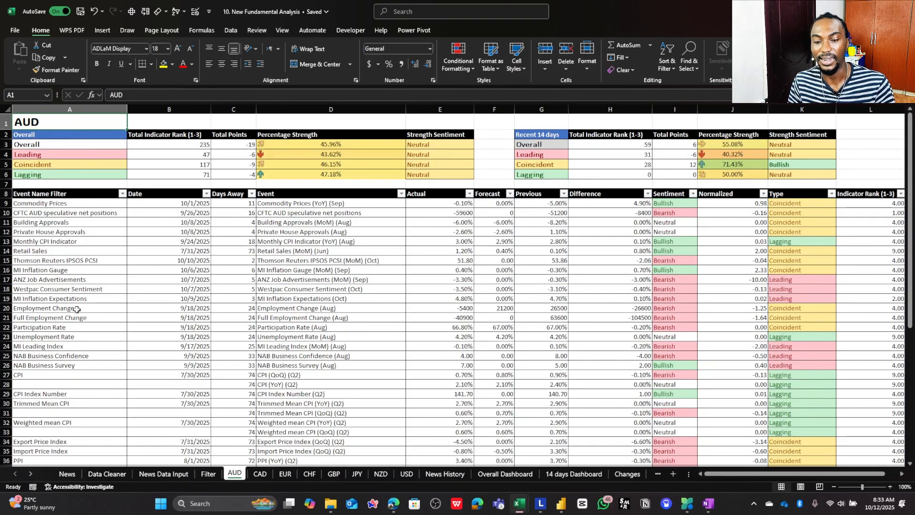
pyautogui.click(63, 376)
pyautogui.scroll(-3, 115, 375)
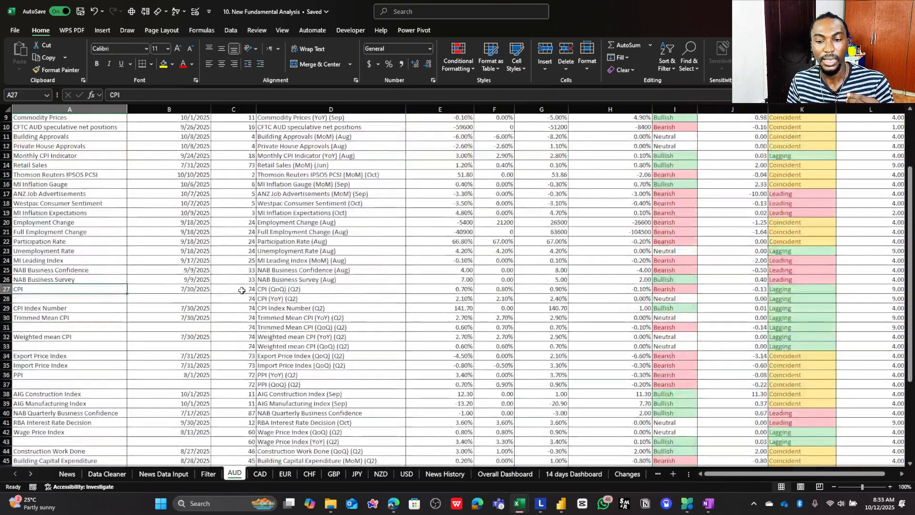
pyautogui.click(241, 305)
pyautogui.scroll(-5, 224, 305)
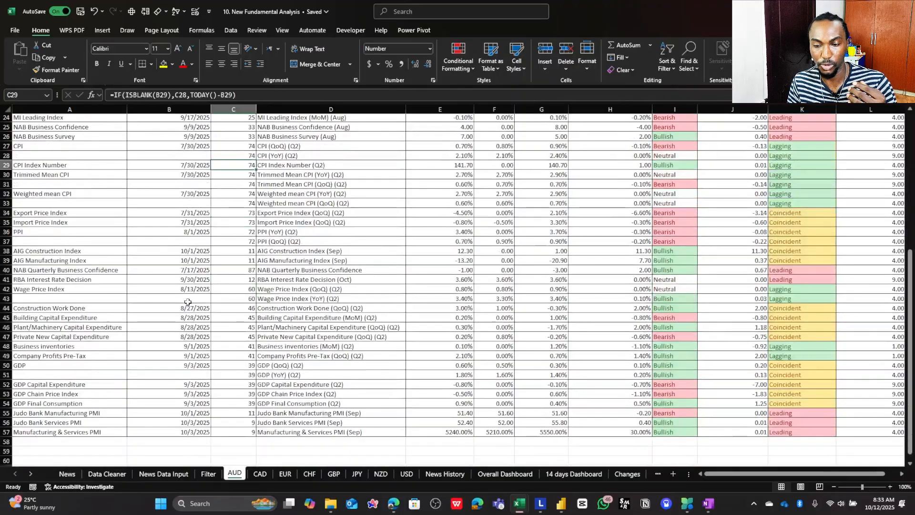
pyautogui.scroll(5, 215, 282)
pyautogui.scroll(3, 215, 276)
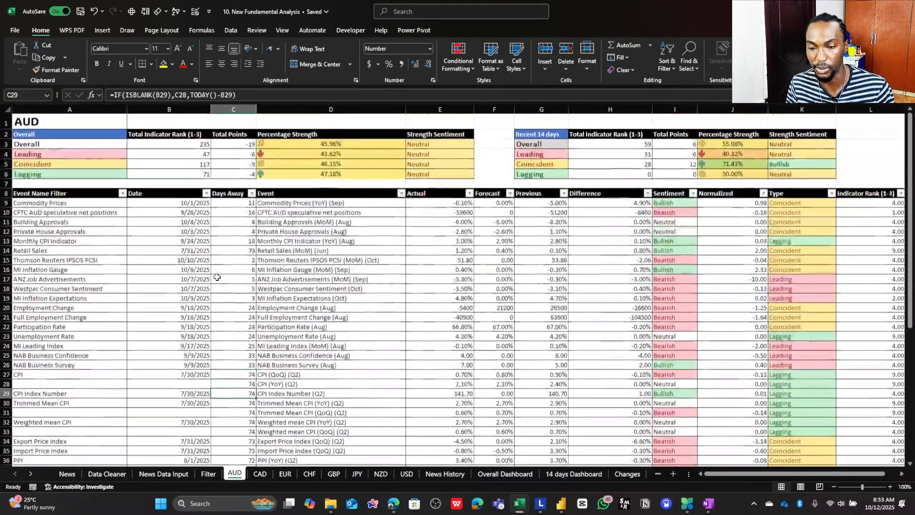